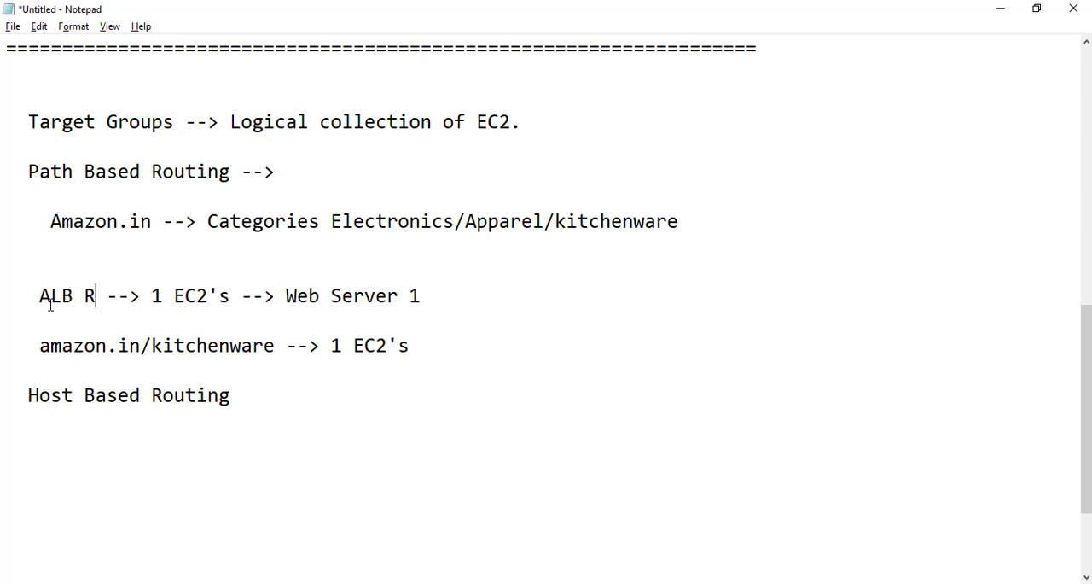
- Change the address in the first routing example, the Web Server 1 line, to "ALB URL/Index.html"
key(BackSpace)
key(BackSpace)
key(BackSpace)
key(BackSpace)
text(UR:)
key(BackSpace)
text(L/Inde)
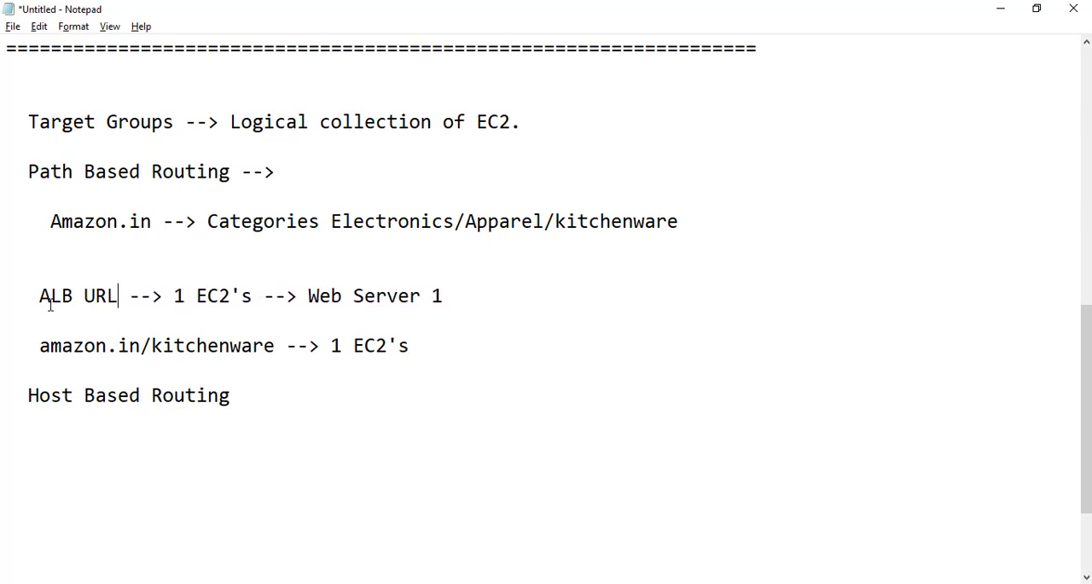
text(x.html)
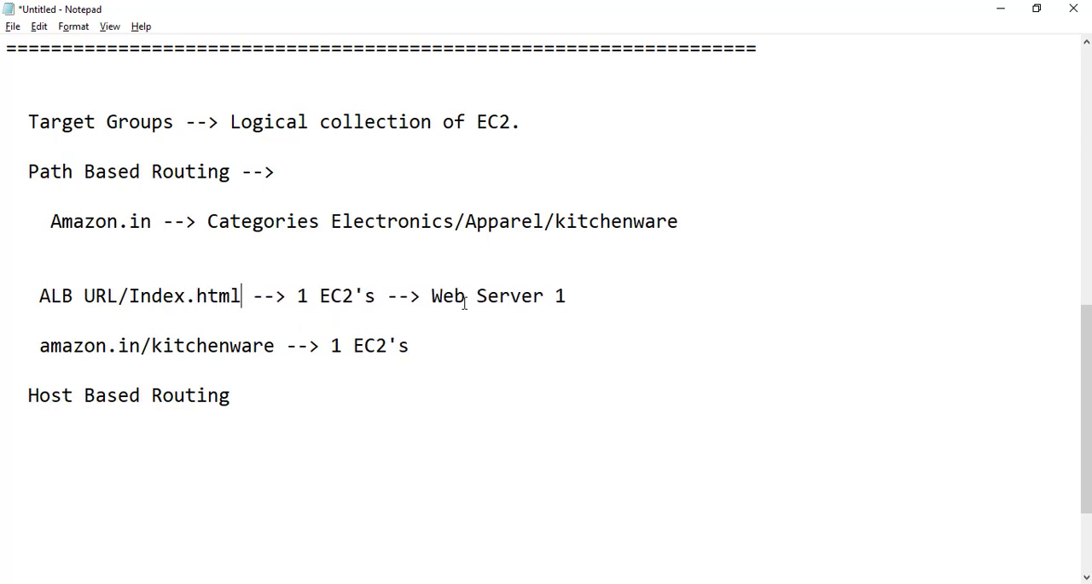
- Replace the amazon.in/kitchenware address with "ALB URL/index.html/IMAGE" and append "--> Web server 2" to that line
drag(40, 346, 275, 346)
text(ALB URL)
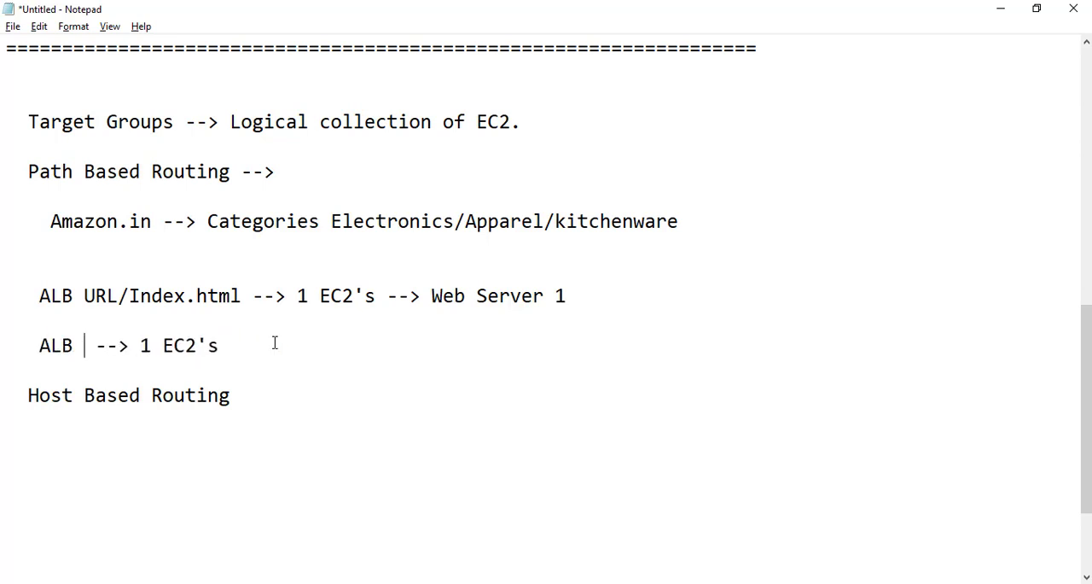
text(/index)
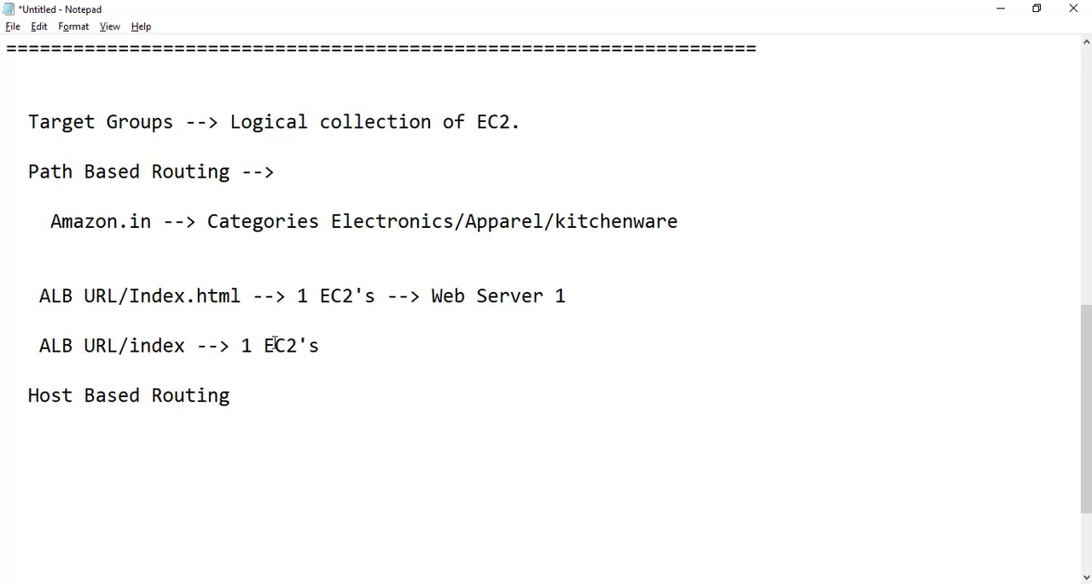
text(.html/IM)
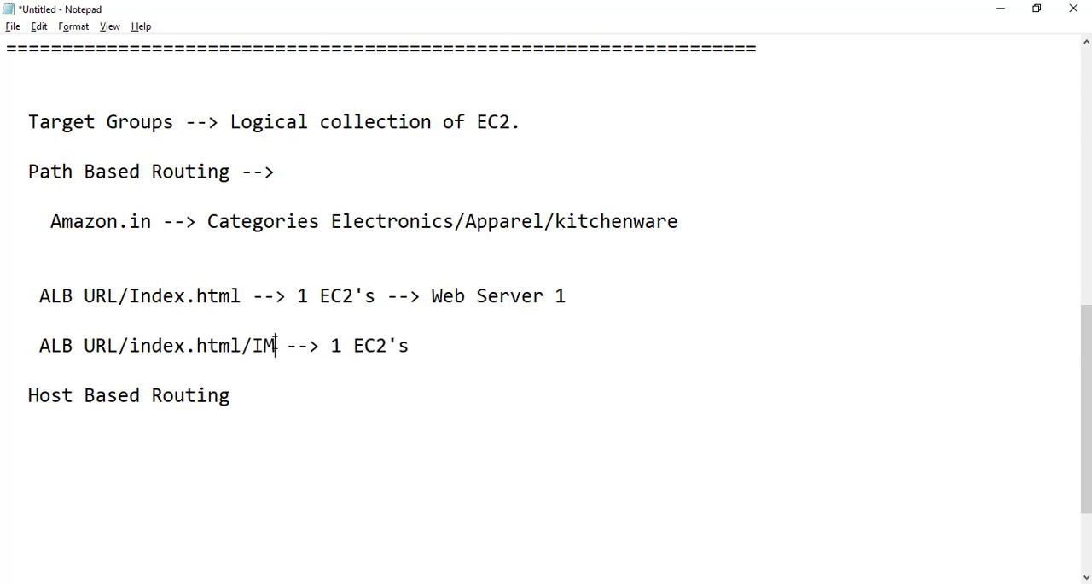
text(AGE)
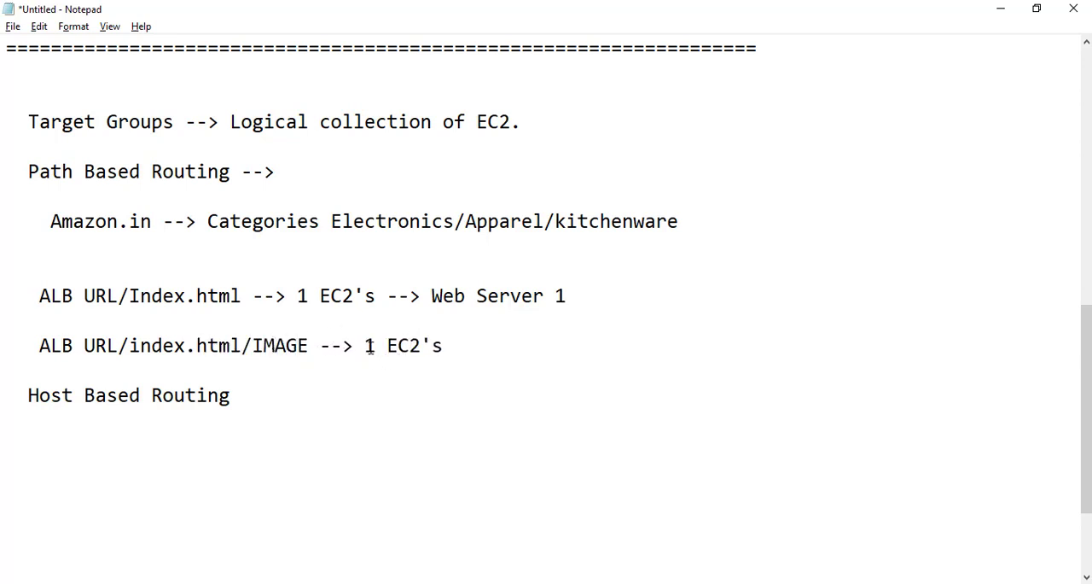
click(446, 345)
text(--> Web server 2)
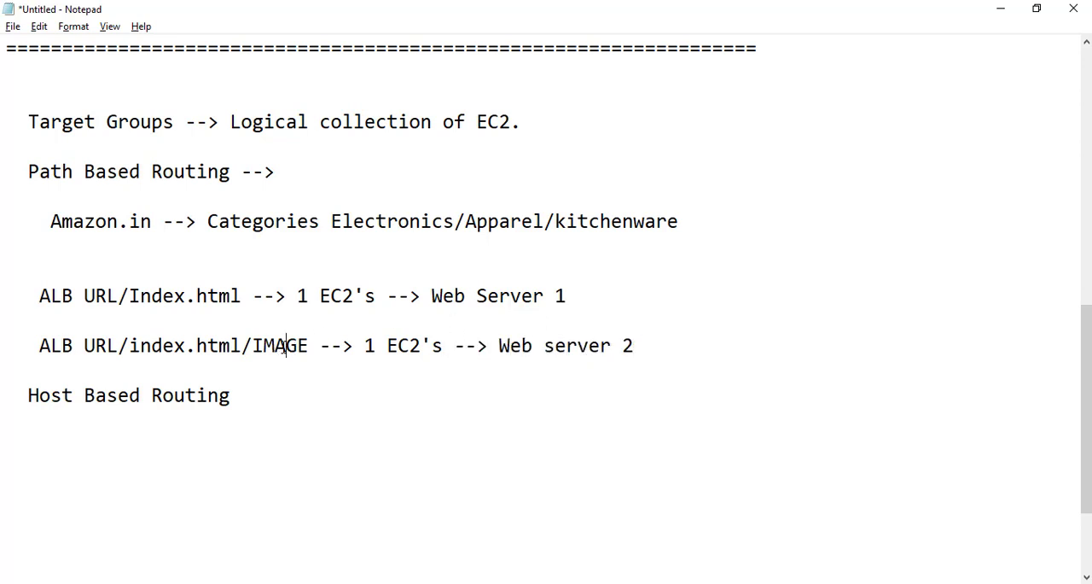
drag(252, 345, 399, 345)
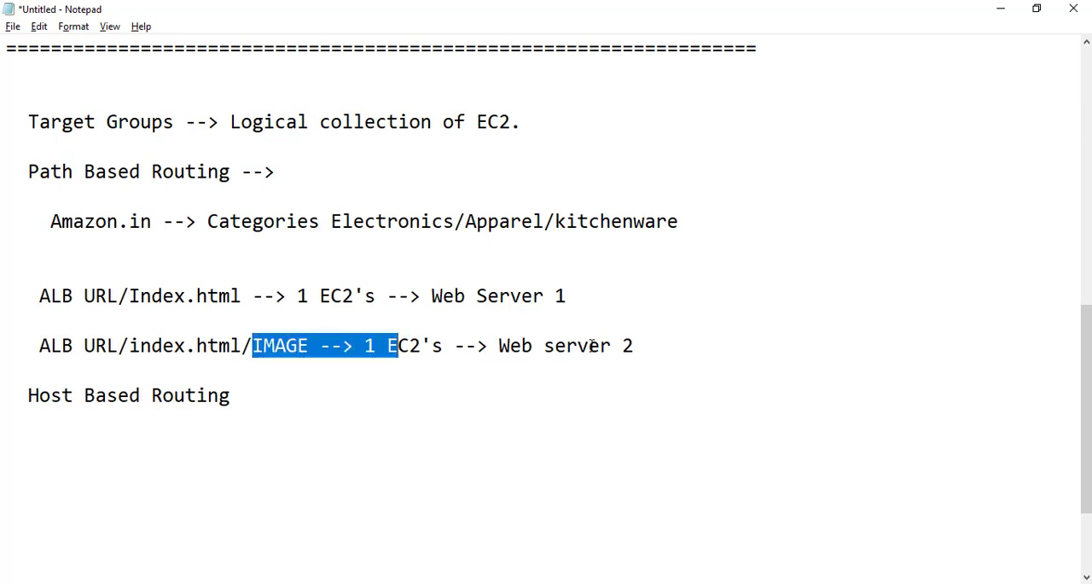
click(634, 345)
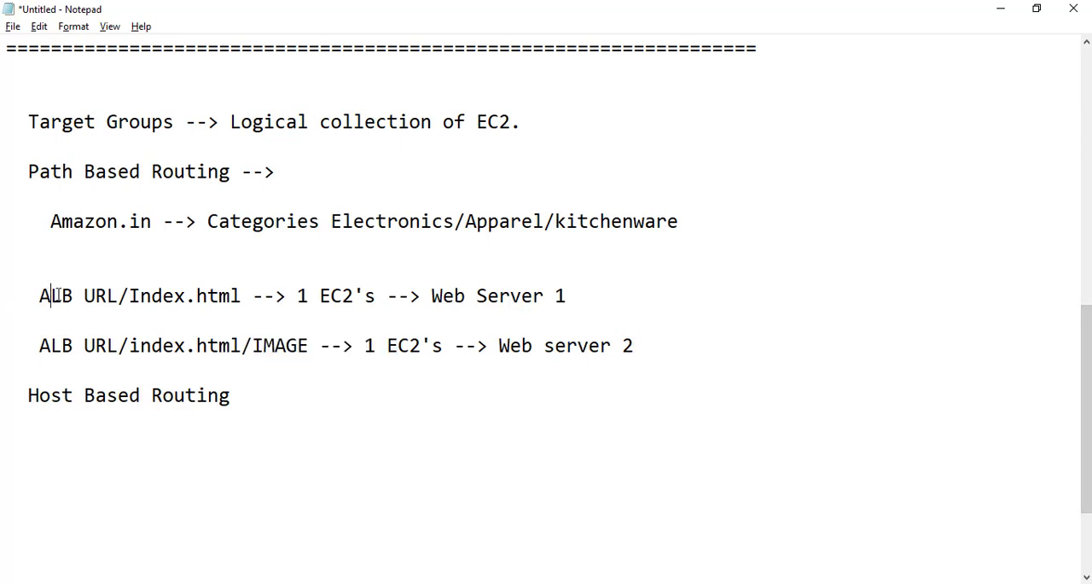
drag(49, 296, 252, 296)
drag(352, 296, 610, 302)
drag(59, 345, 642, 345)
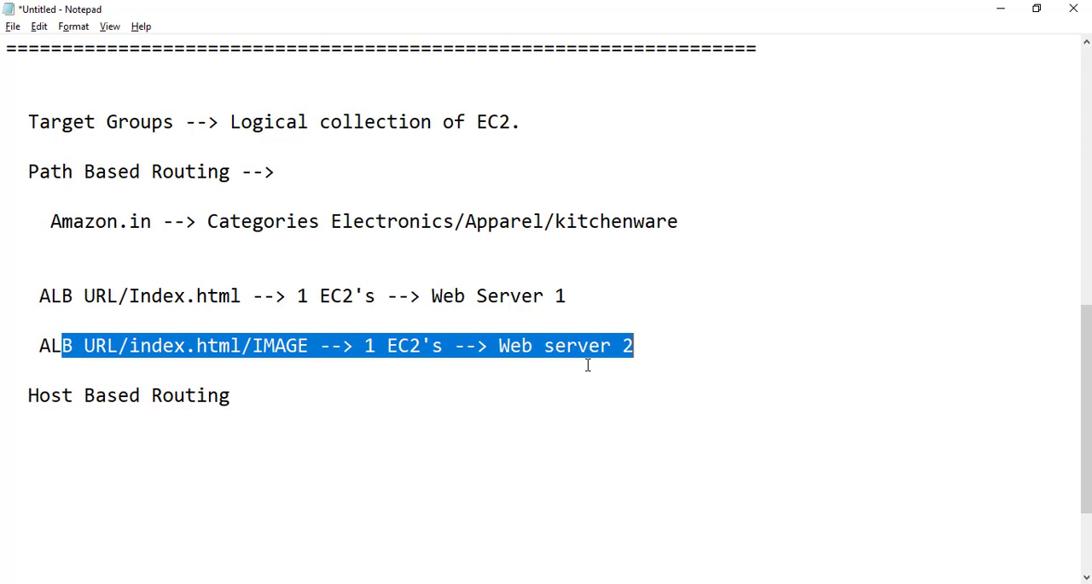
click(110, 303)
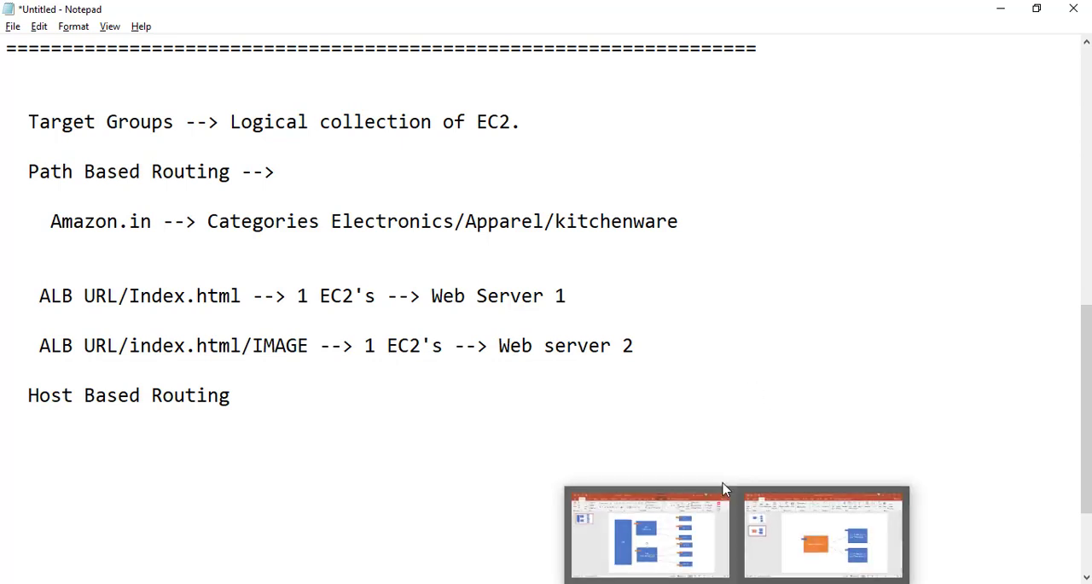
- Add the line "wget url_image" below the Web server 2 line, separated by a blank line
click(668, 346)
key(Return)
key(Return)
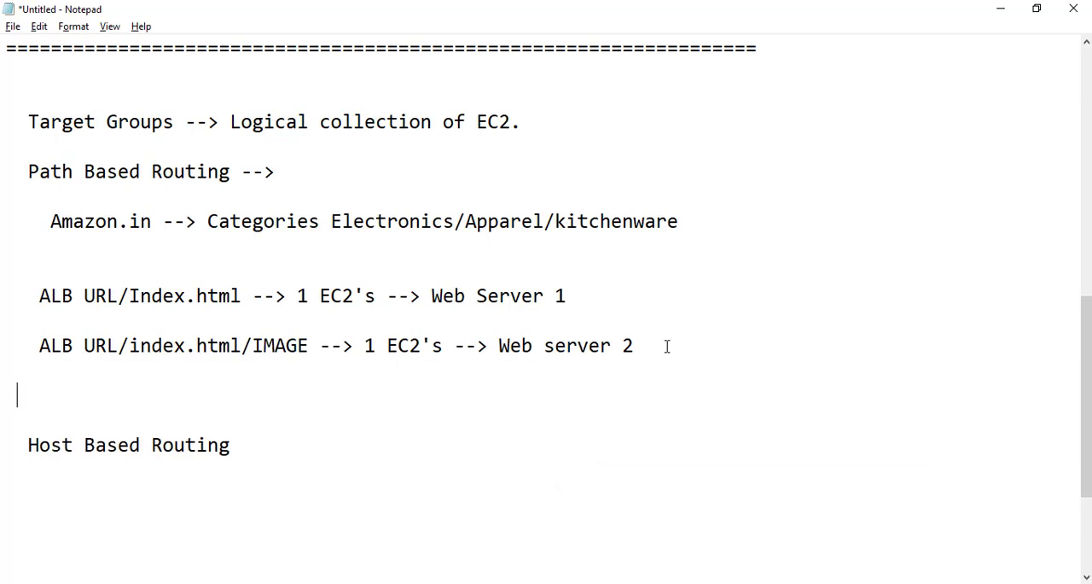
text(wget)
text(url)
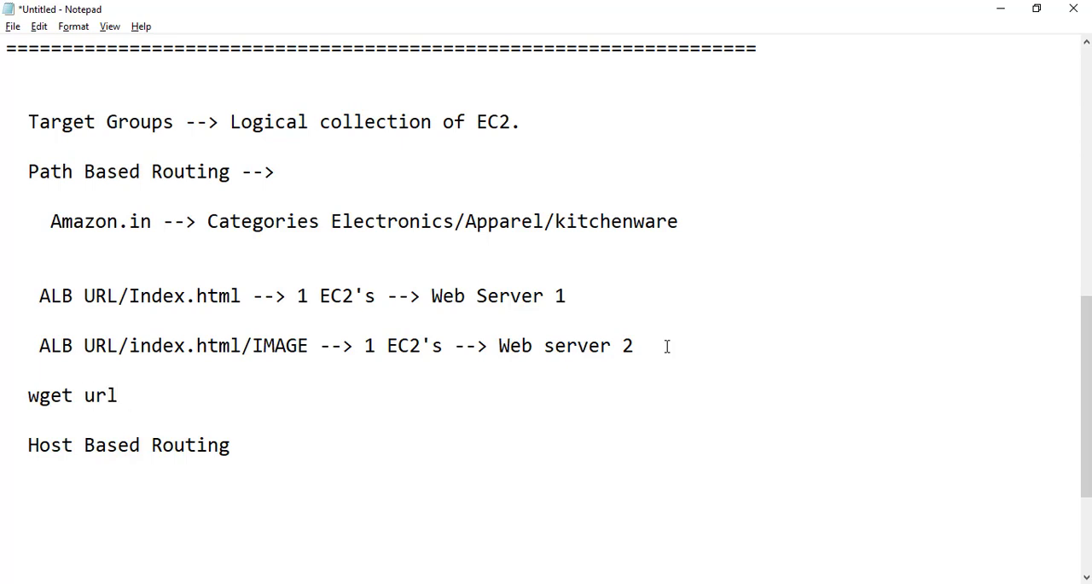
text(_image)
- Switch to the Chrome browser and open google.com in a new tab
key(alt+Tab)
key(ctrl+t)
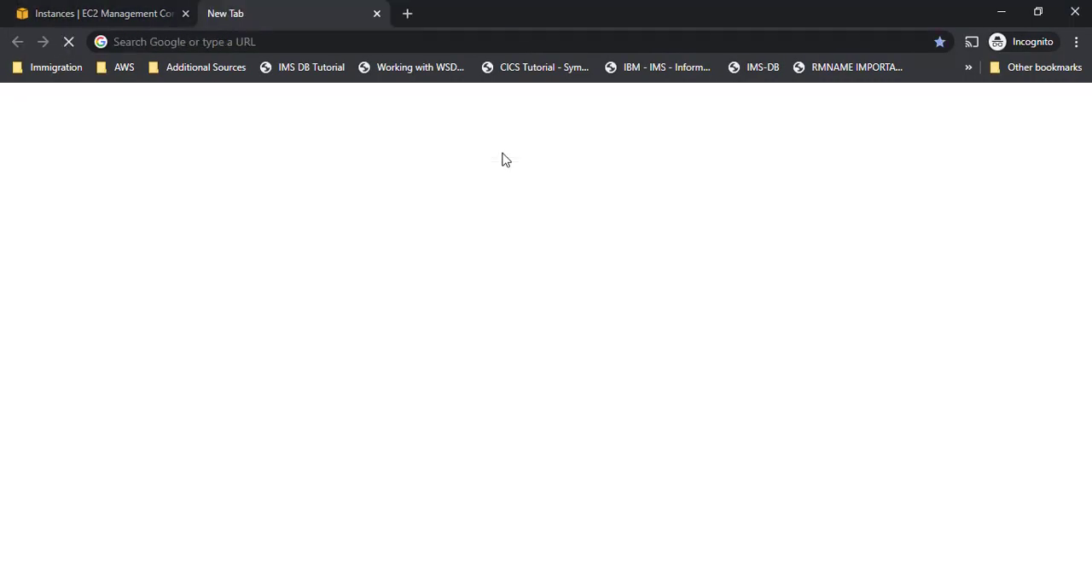
click(395, 48)
text(google)
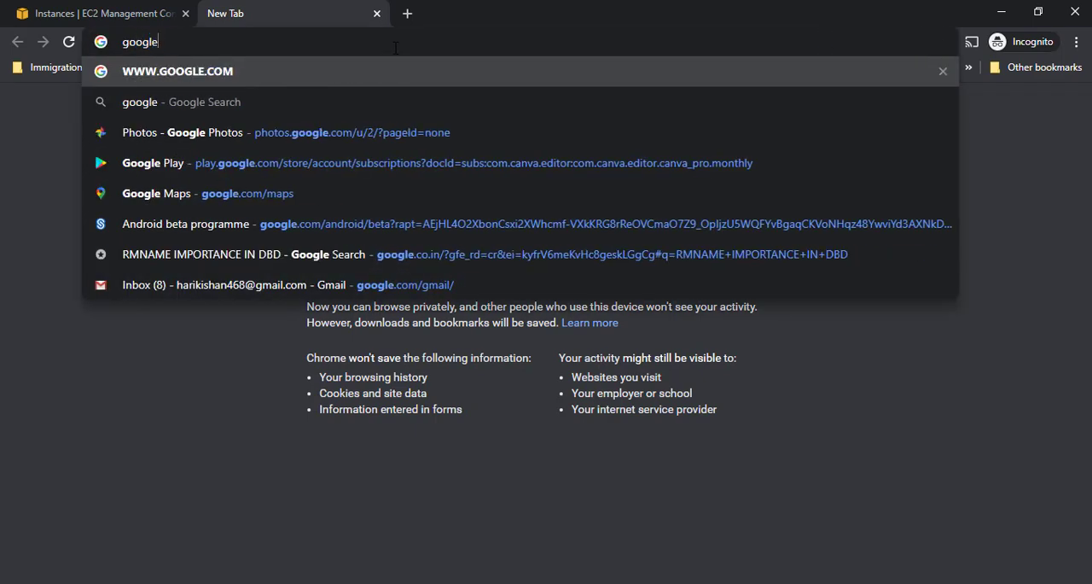
key(Return)
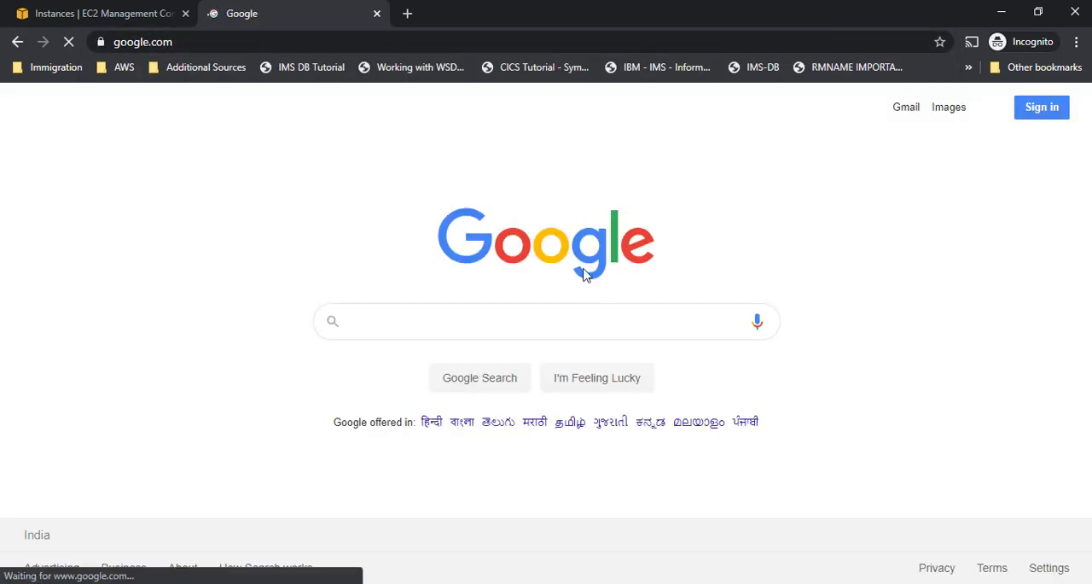
- Copy the Google logo's image address and paste it over the url_image placeholder in the Notepad wget line
right_click(556, 245)
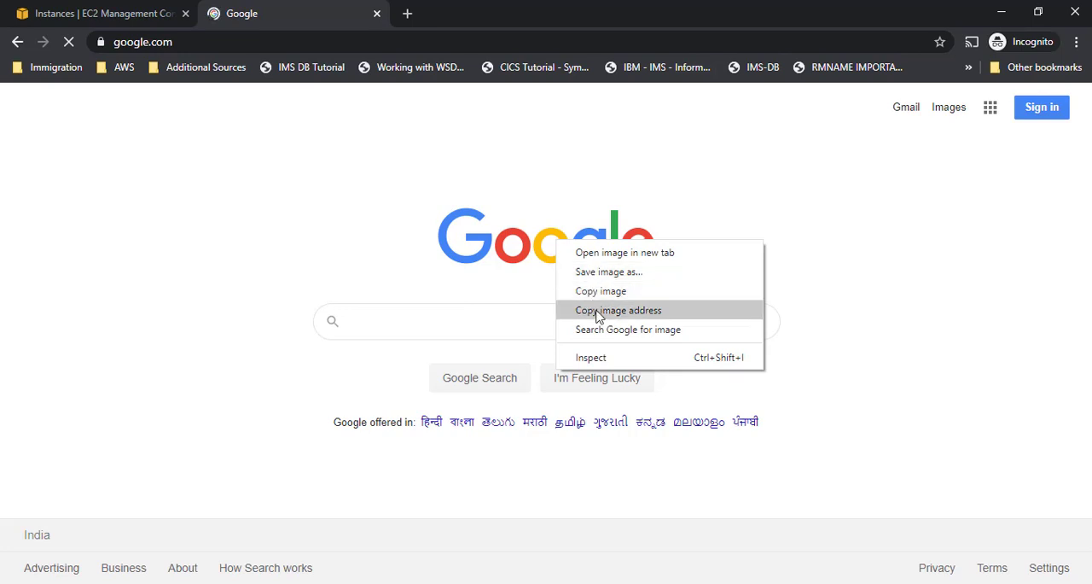
click(570, 312)
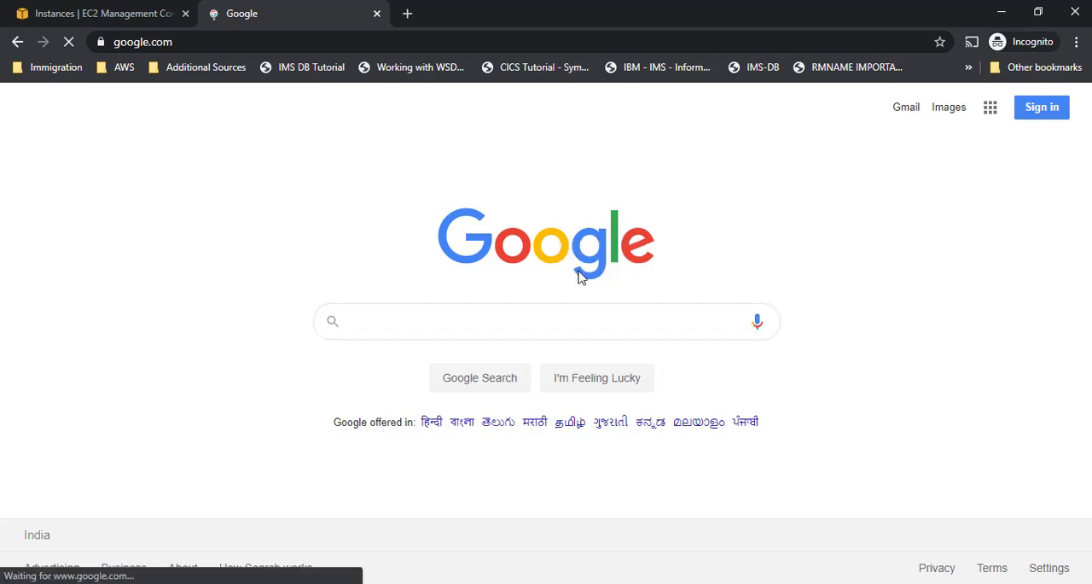
key(alt+Tab)
drag(188, 395, 85, 395)
right_click(86, 400)
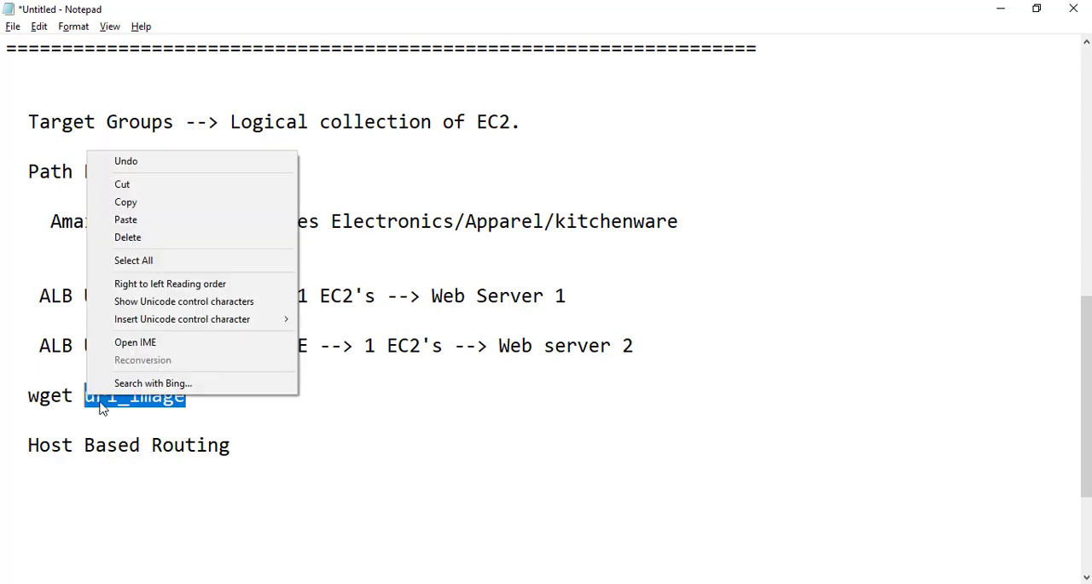
click(128, 219)
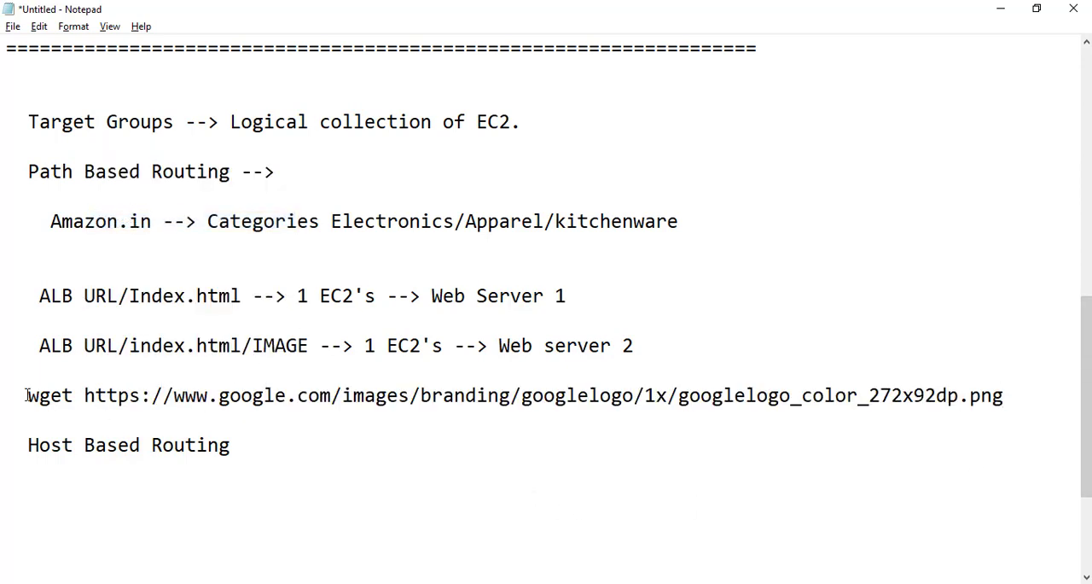
drag(29, 395, 1071, 405)
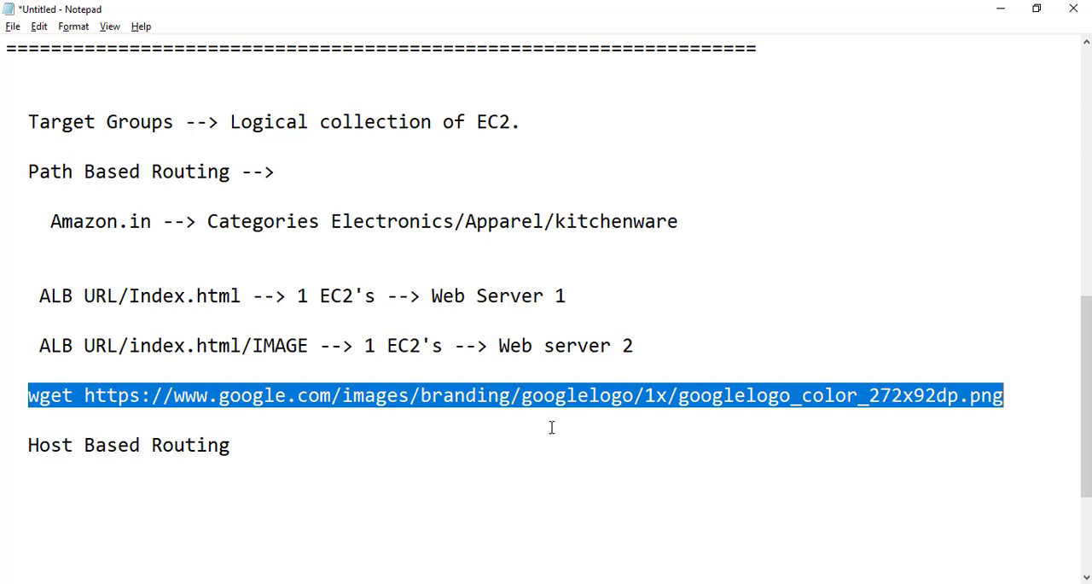
- Change "IMAGE" to lowercase "image" in the Web server 2 routing line
click(261, 345)
key(shift+Left)
drag(273, 344, 308, 346)
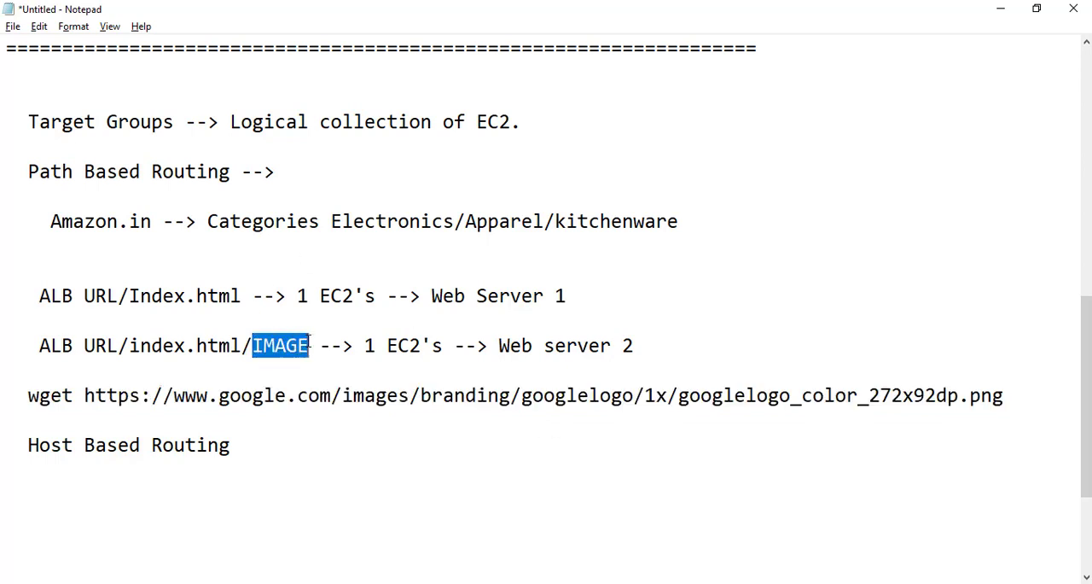
text(image)
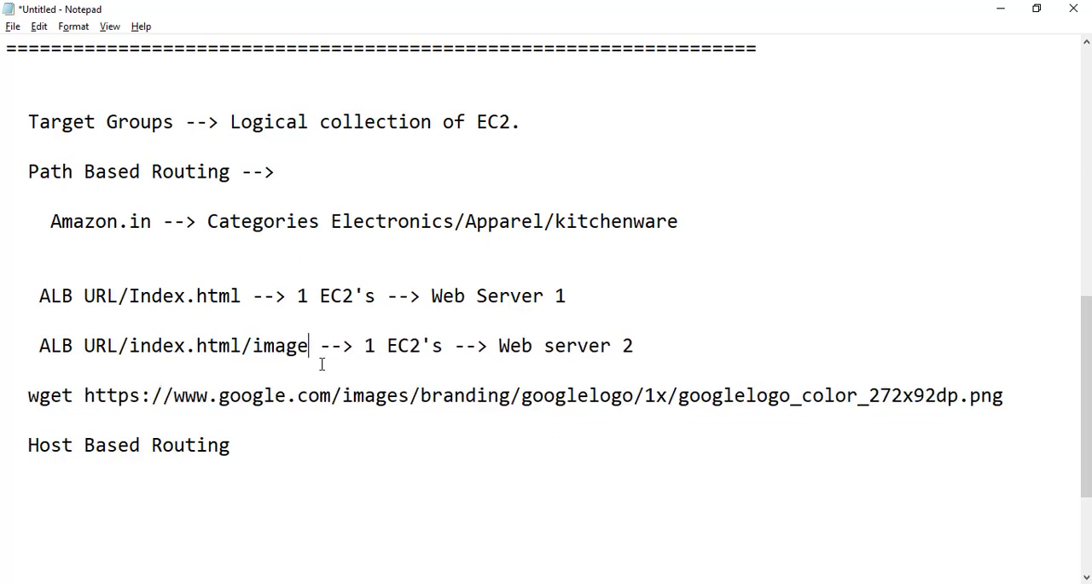
- Insert the line "mkdir image" directly above the wget command
click(579, 368)
key(Return)
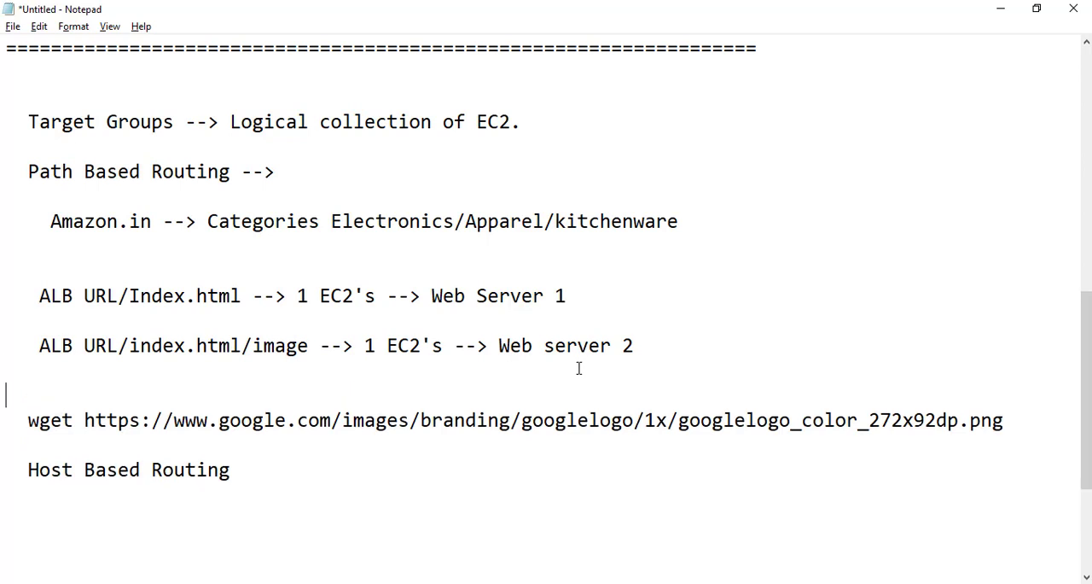
text(mkdir image)
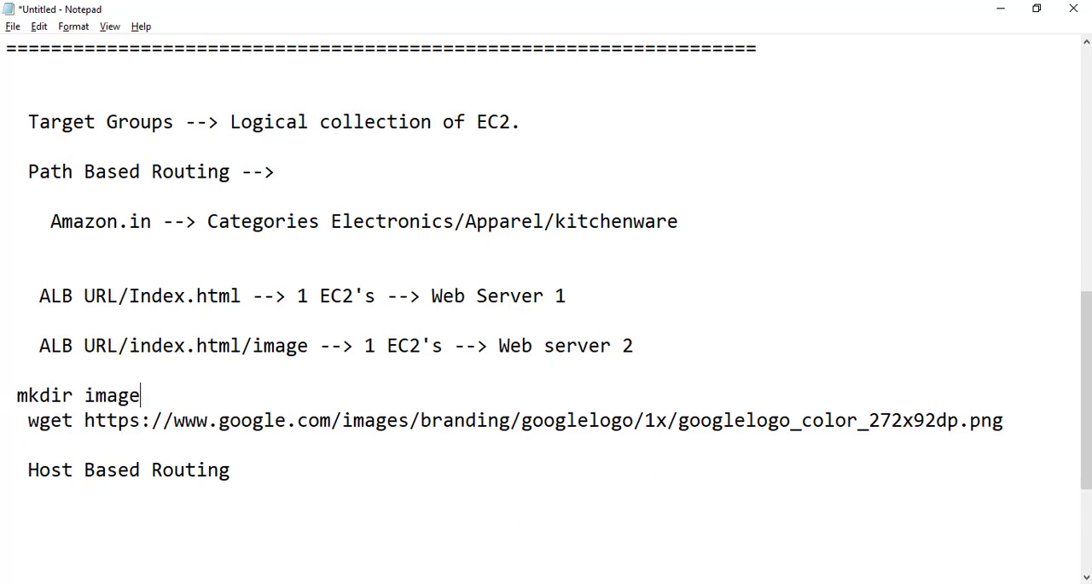
- Switch to the PuTTY terminal and create a directory named image in /var/www/html
key(alt+Tab)
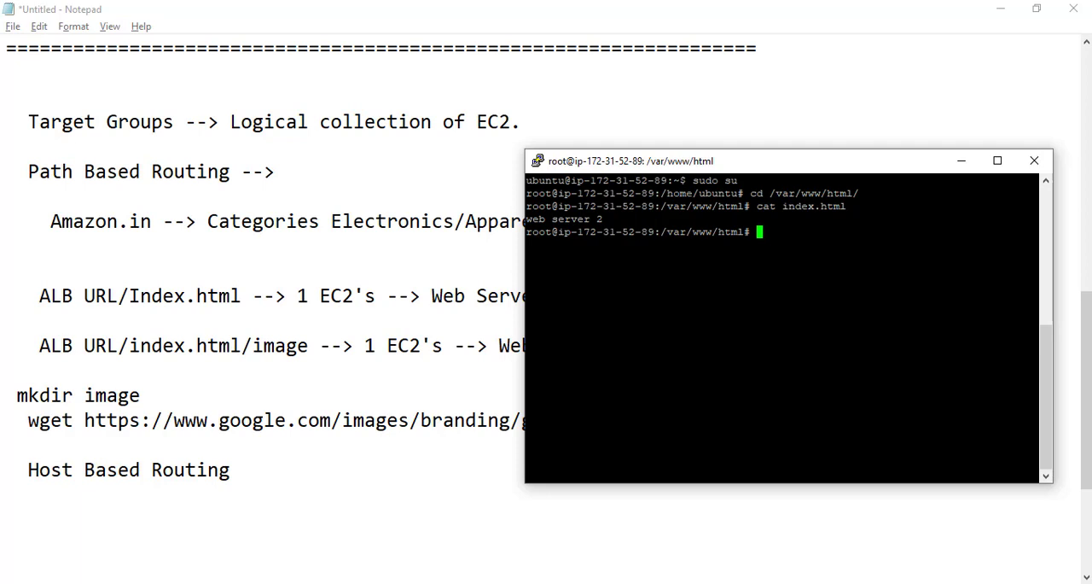
text(c)
text(kdir )
text(image)
key(Return)
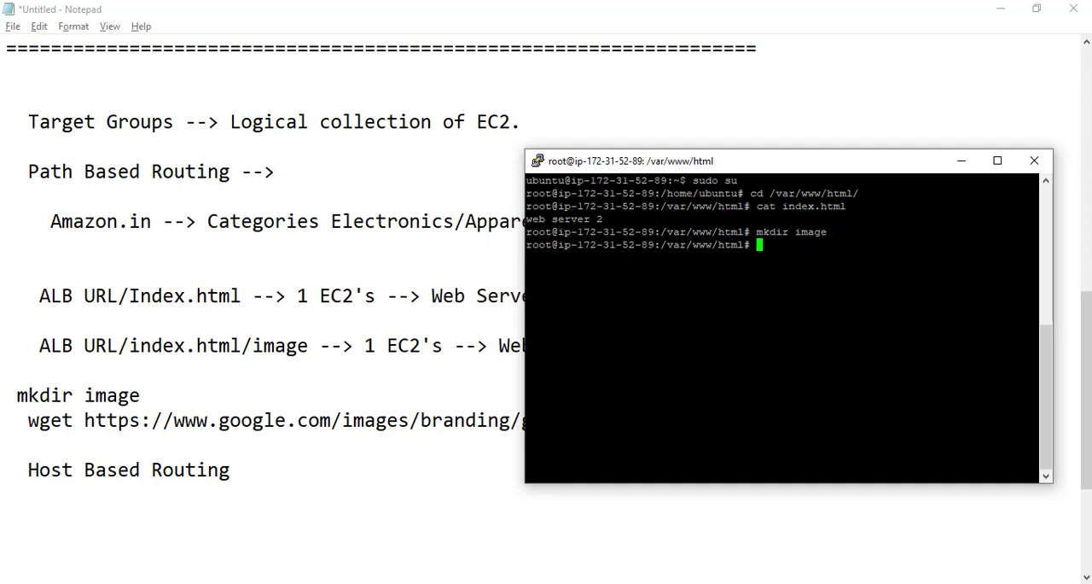
- List all contents of /var/www/html in long format to check the image directory
text(ls -la)
key(Return)
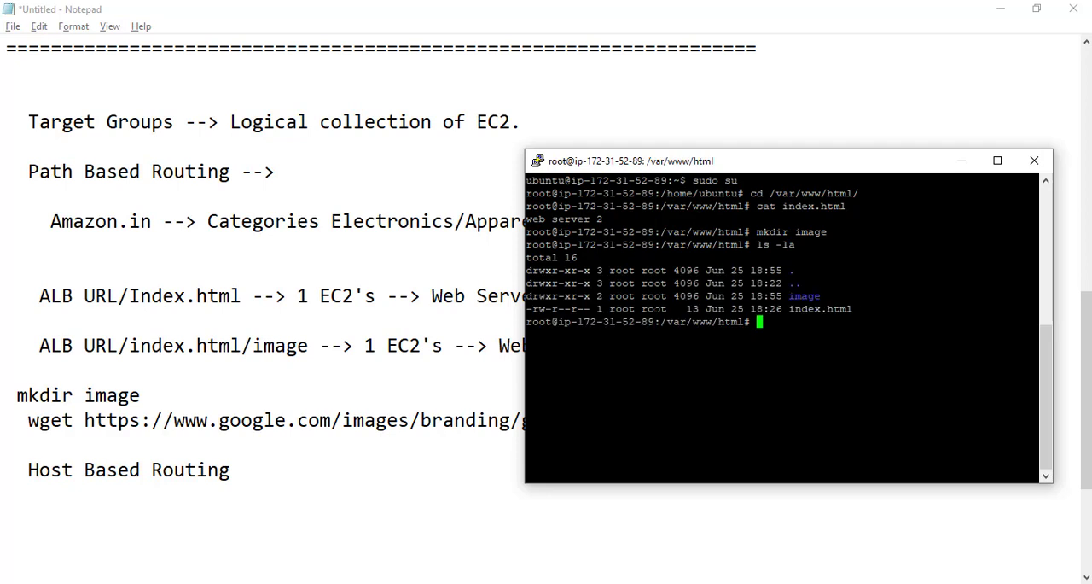
drag(656, 309, 760, 296)
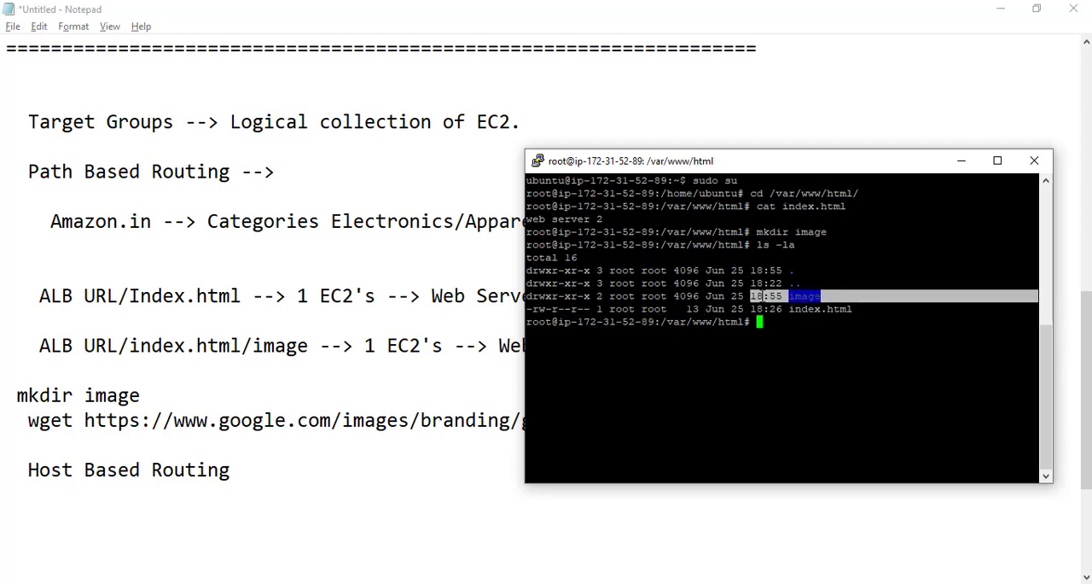
click(760, 297)
- Try to change the working directory to /image
text(cd )
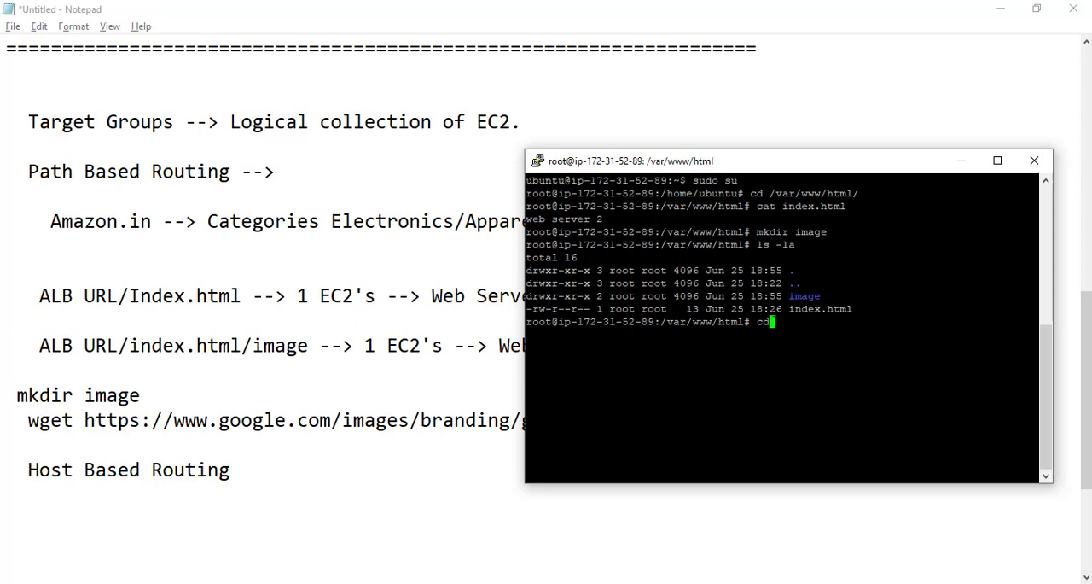
text(/image)
key(Return)
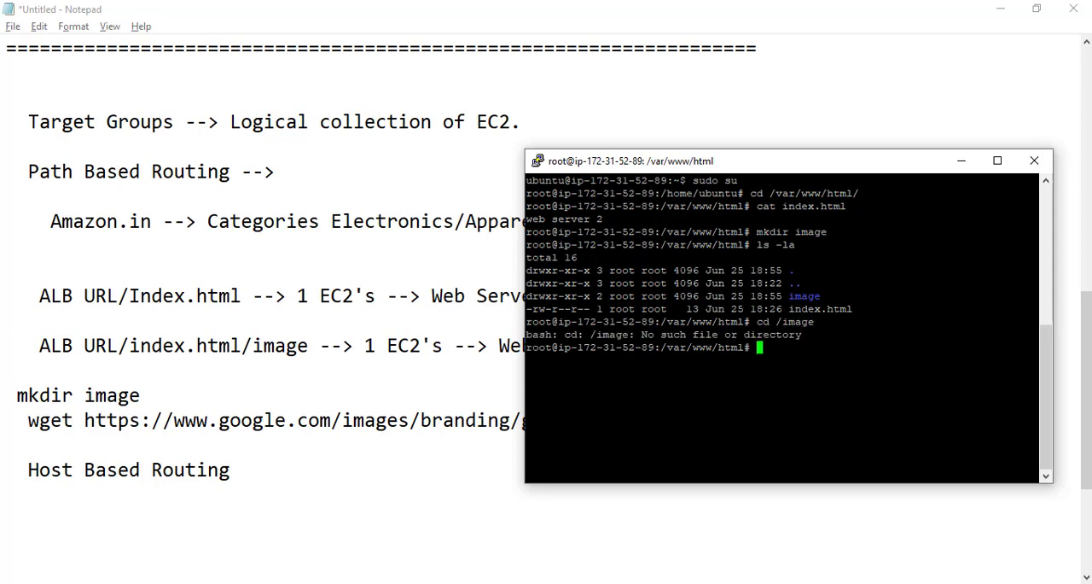
- Change into the image directory using the relative path "cd image"
key(Up)
key(BackSpace)
key(BackSpace)
key(BackSpace)
key(BackSpace)
key(BackSpace)
key(BackSpace)
key(BackSpace)
key(BackSpace)
key(BackSpace)
text(cd image)
key(Return)
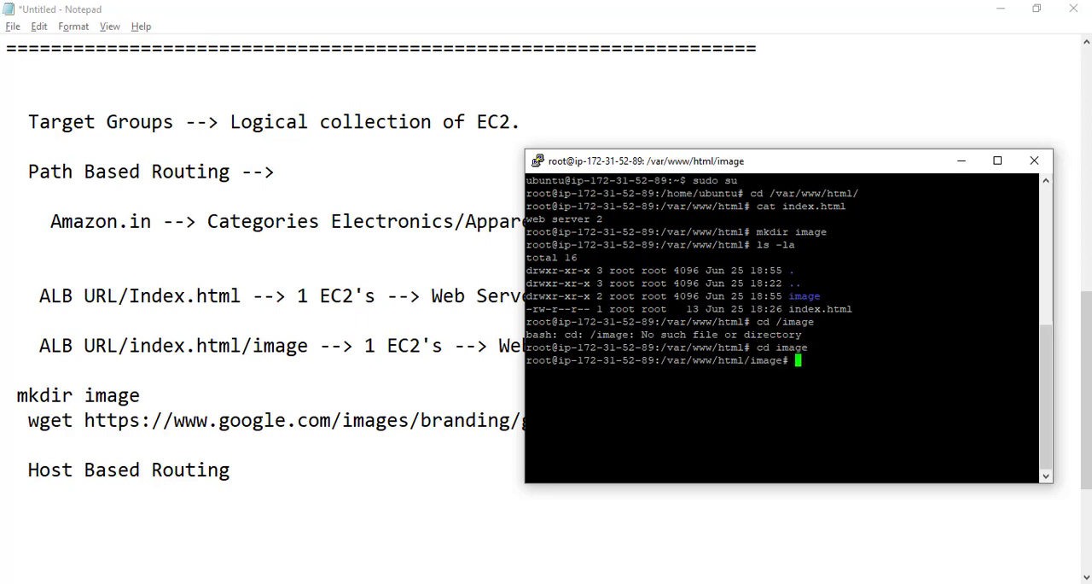
- Copy the wget command for the Google logo from the Notepad notes and run it in the terminal's image directory
click(78, 427)
drag(28, 420, 1007, 422)
key(alt+Tab)
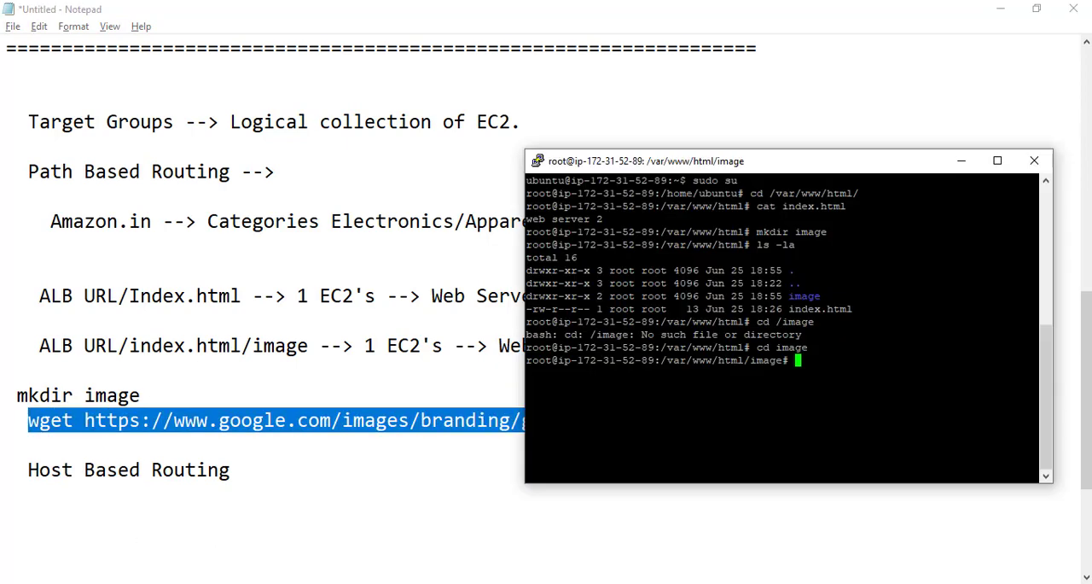
text(wget https://www.google.com/images/branding/googlelogo/1x/googlelogo_color_272x92dp.png)
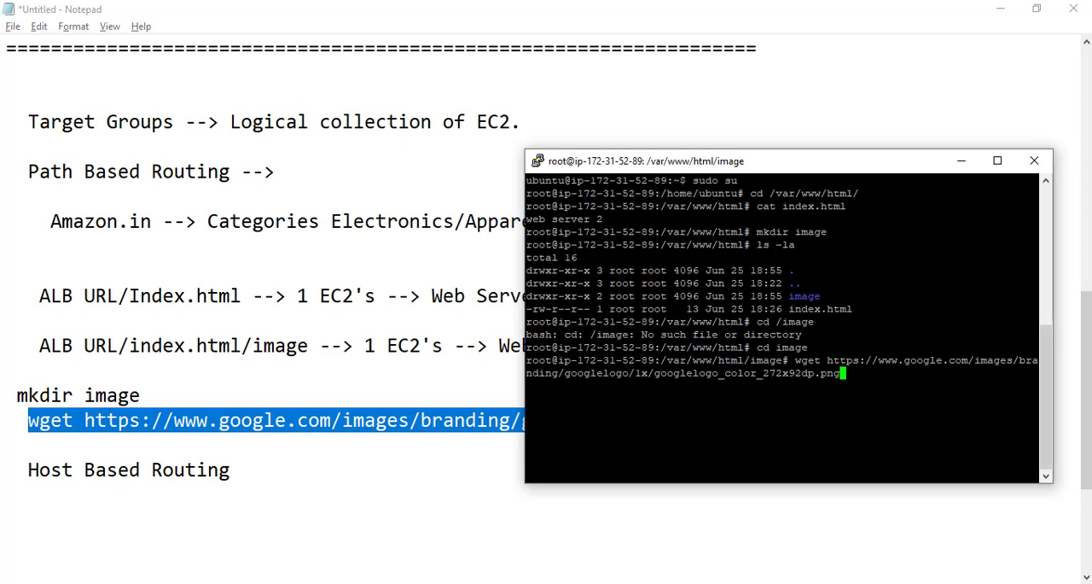
key(Return)
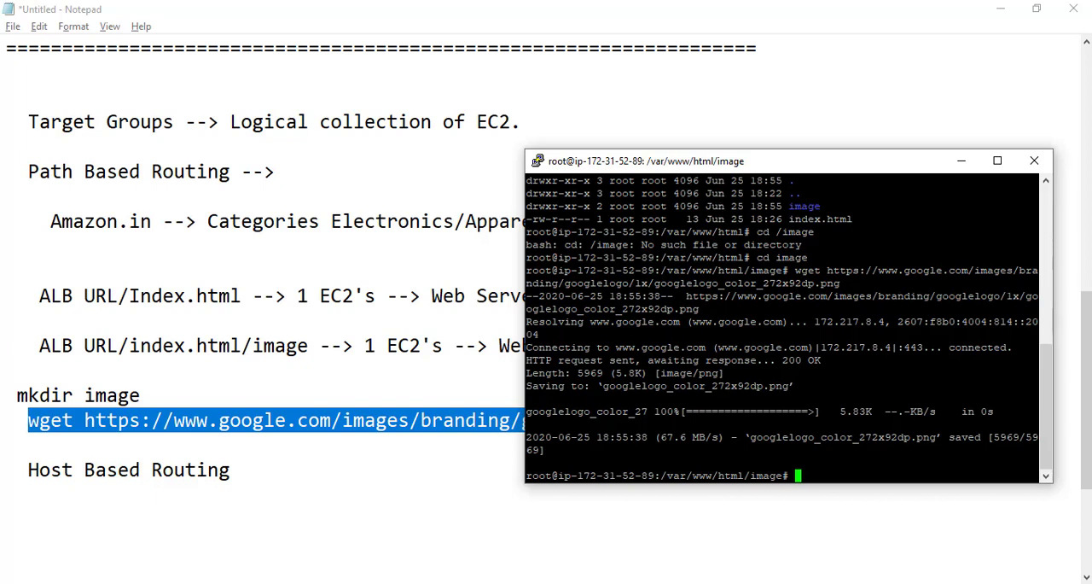
- List the files in the image directory and maximize the terminal window
text(ls)
key(Return)
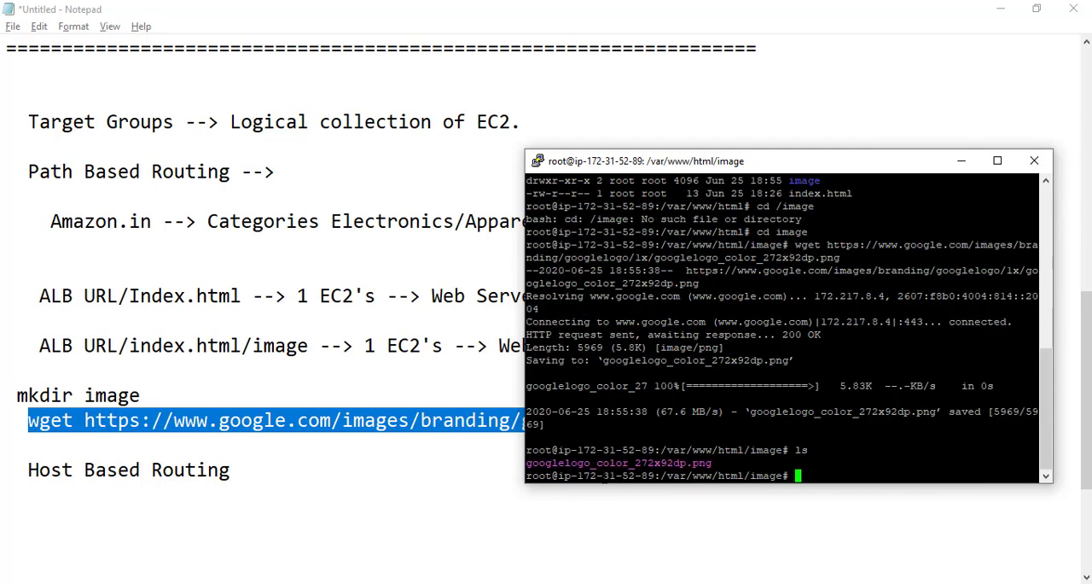
click(998, 161)
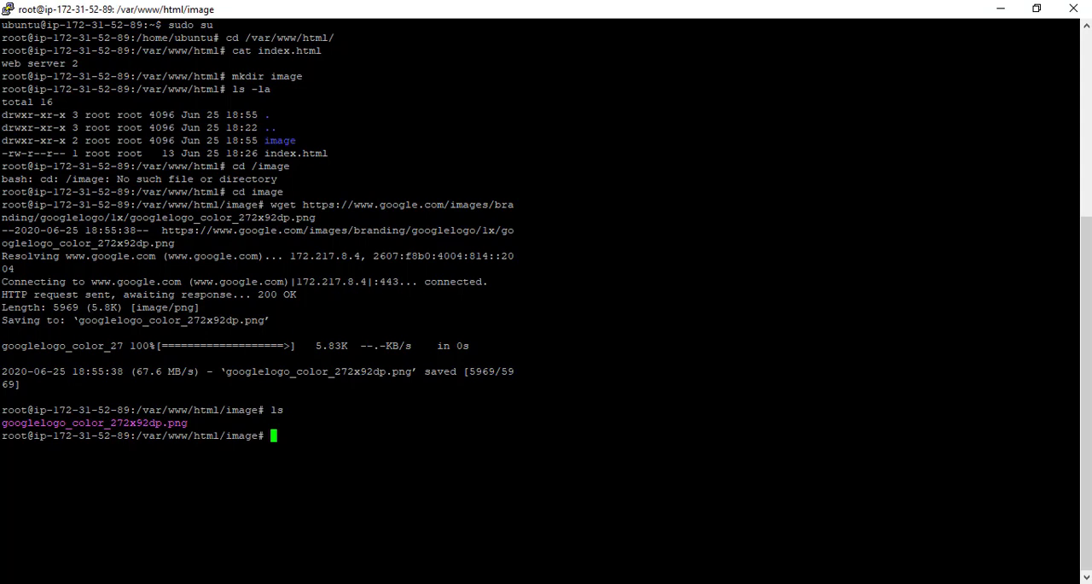
- Rename googlelogo_color_272x92dp.png in the image directory to google.png using the mv command
text(mv)
drag(2, 422, 187, 422)
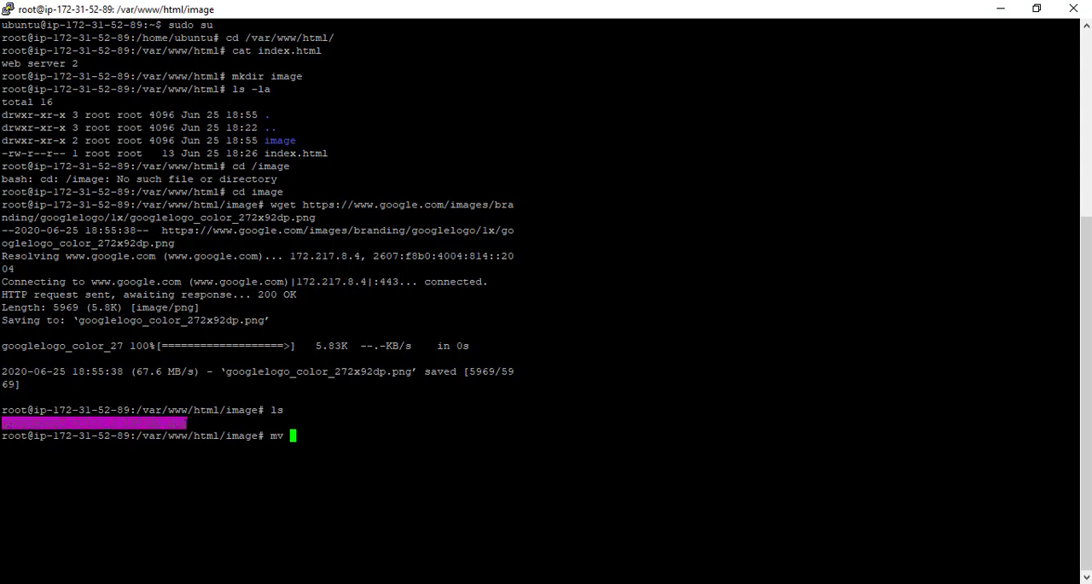
text(googlelogo_color_272x92dp.png)
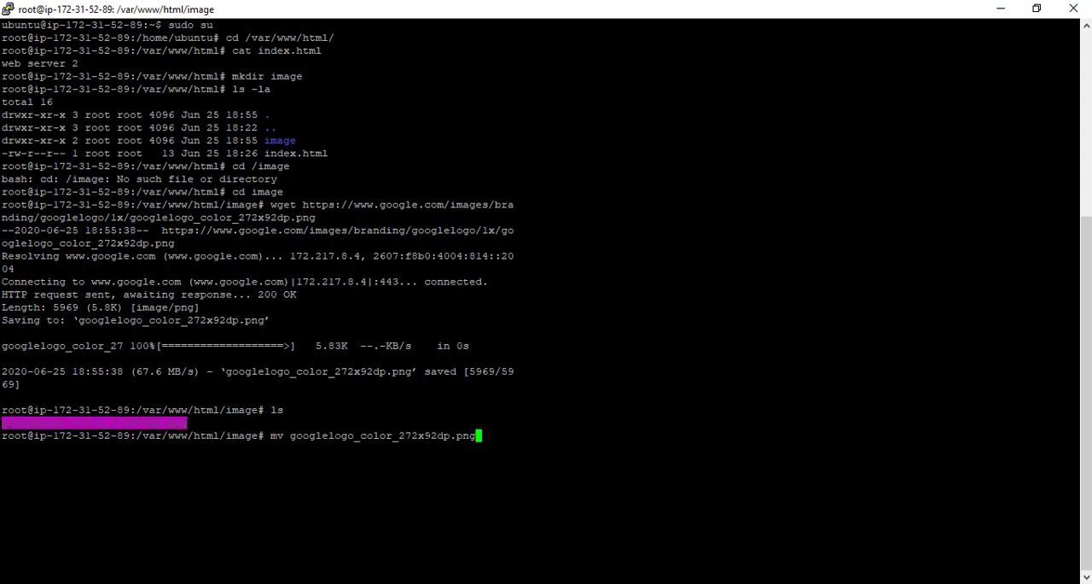
text(google.po)
key(BackSpace)
text(ng)
key(Return)
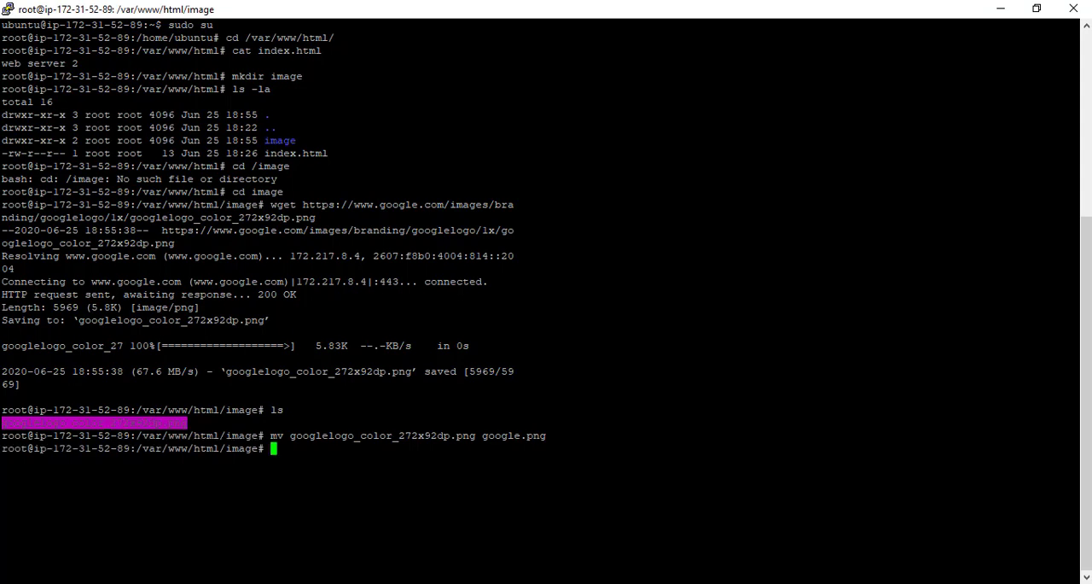
- List the image directory again to check the renamed logo file
text(ls)
key(Return)
drag(72, 461, 2, 462)
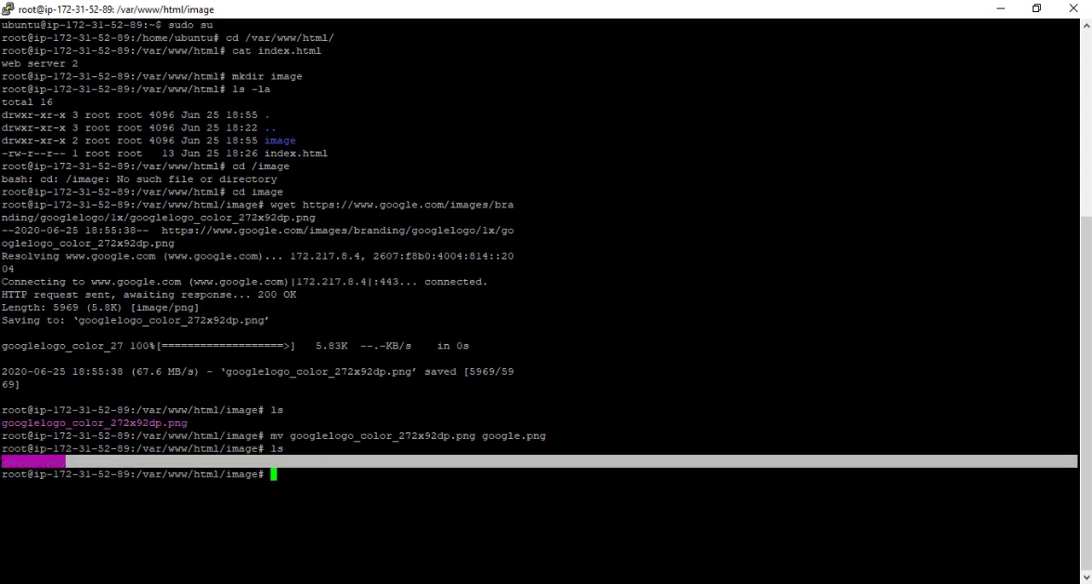
click(4, 462)
- Review the path routing notes in Notepad and the target group diagram in PowerPoint, and return to the notes
key(alt+Tab)
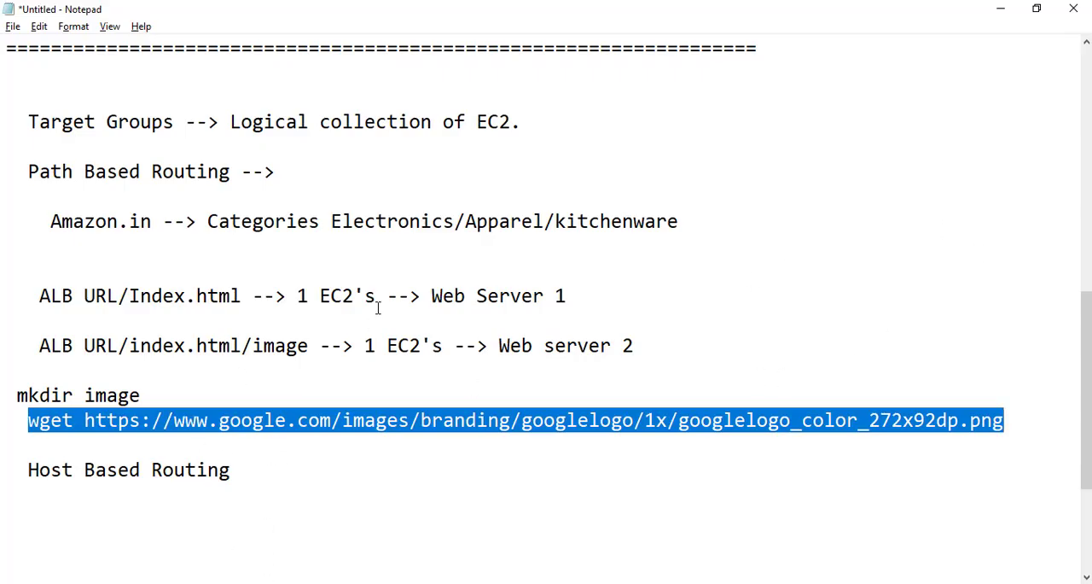
click(141, 123)
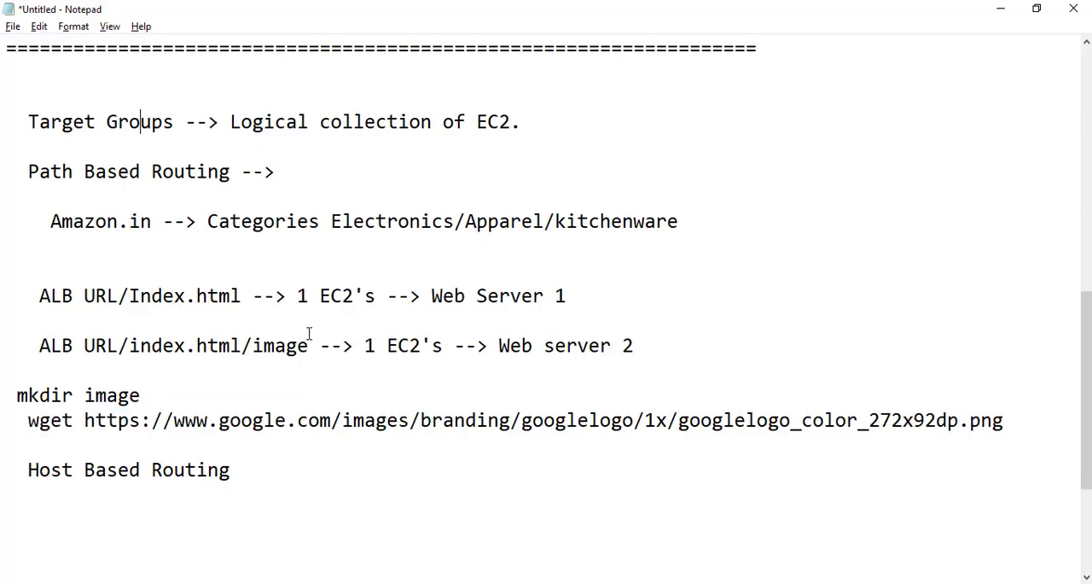
scroll(282, 367, down, 2)
key(ctrl+z)
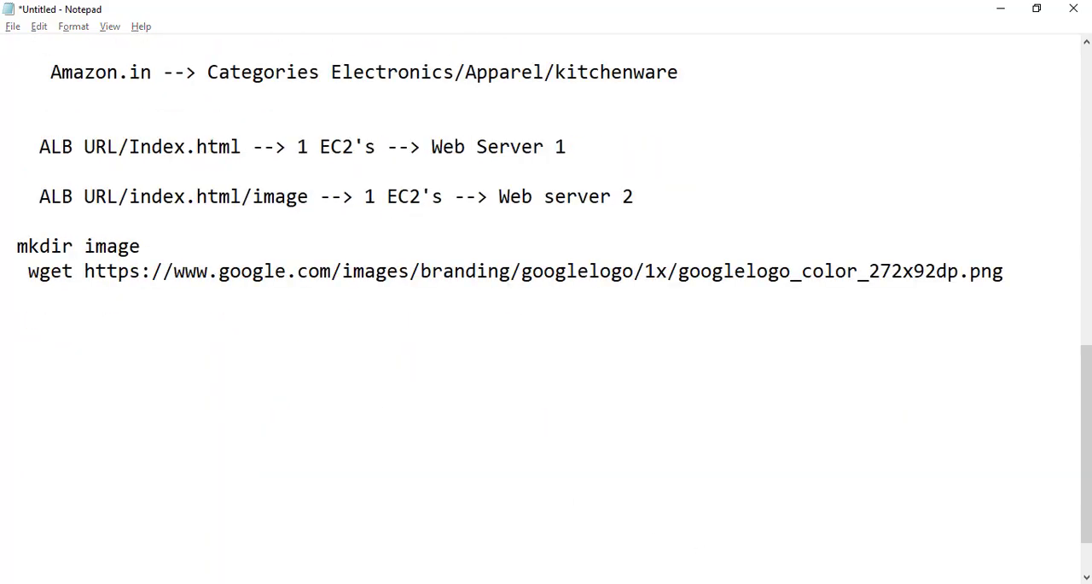
key(alt+Tab)
click(520, 260)
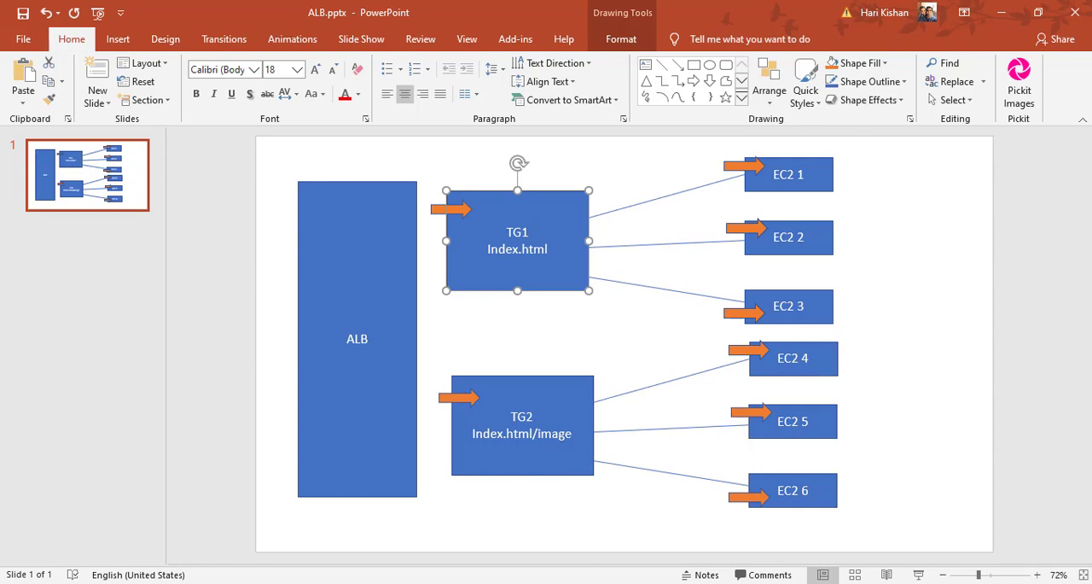
click(599, 583)
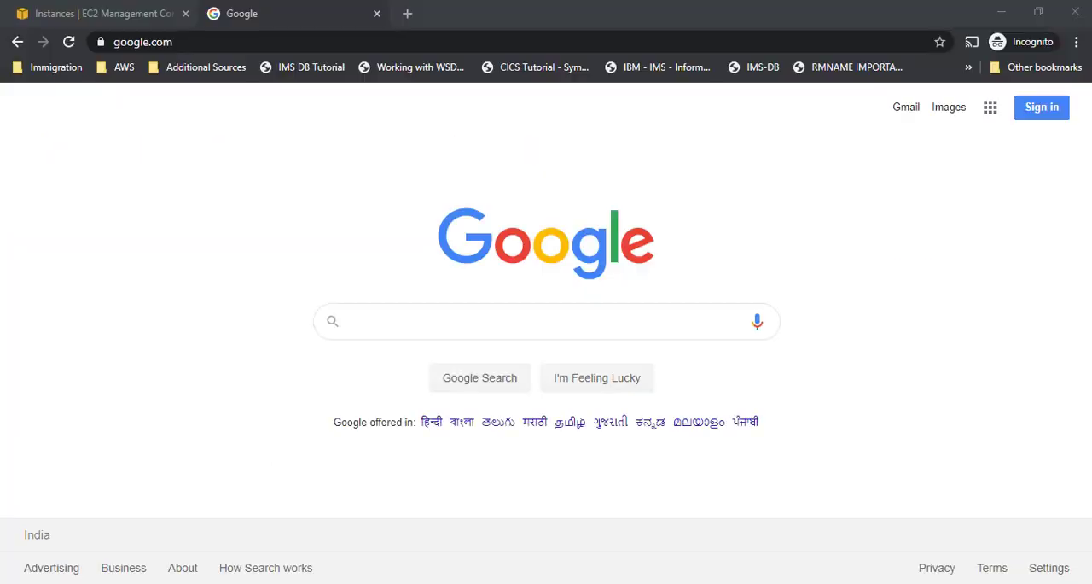
- Switch to the EC2 console in the browser and open the list of load balancing target groups
click(418, 583)
click(101, 13)
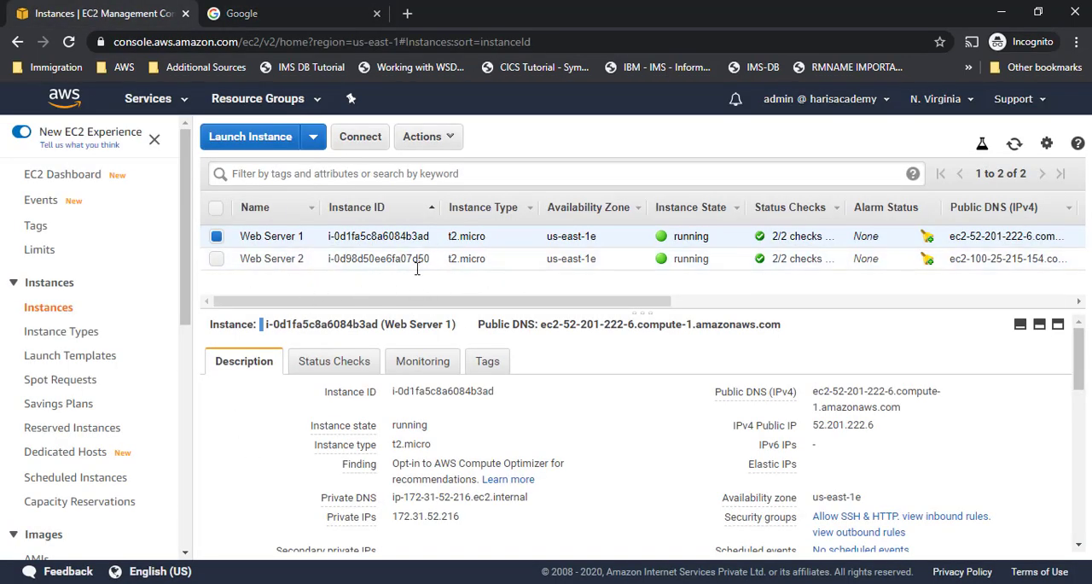
scroll(74, 426, down, 6)
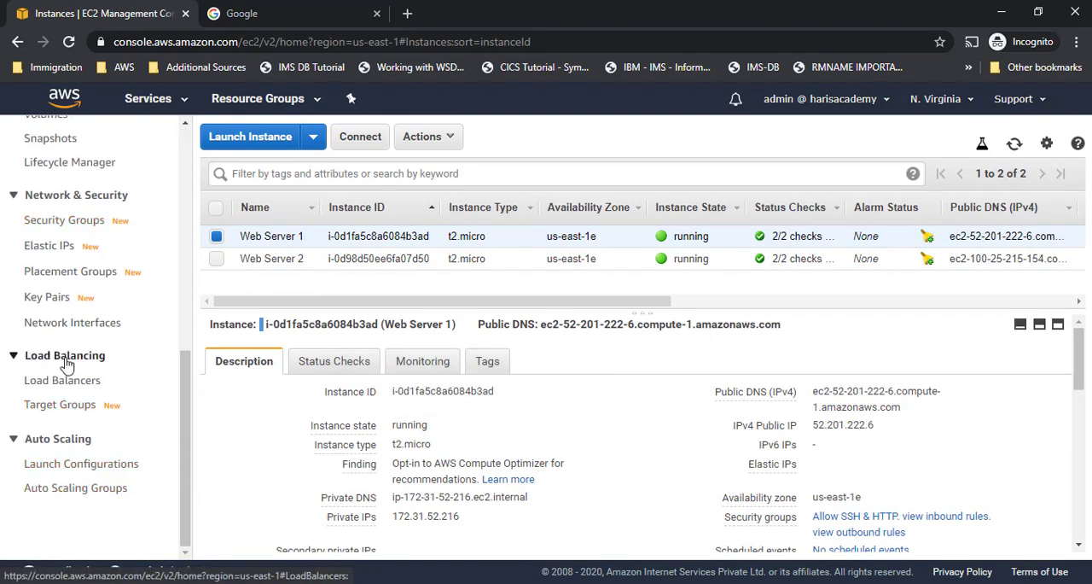
click(65, 408)
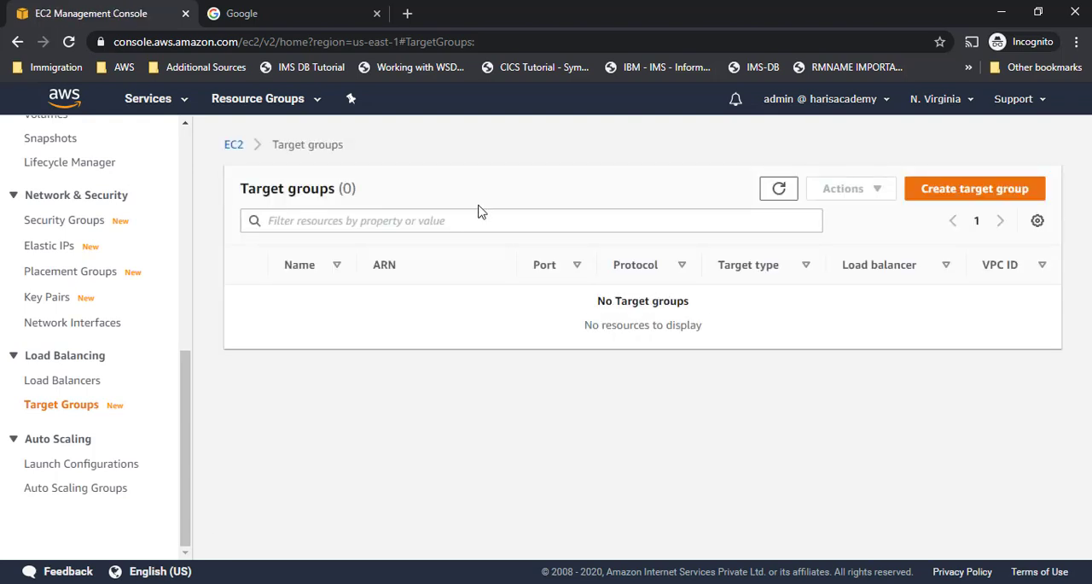
- Start a new target group named TG1, keeping the Instances type and HTTP port 80, and continue to target registration
click(994, 199)
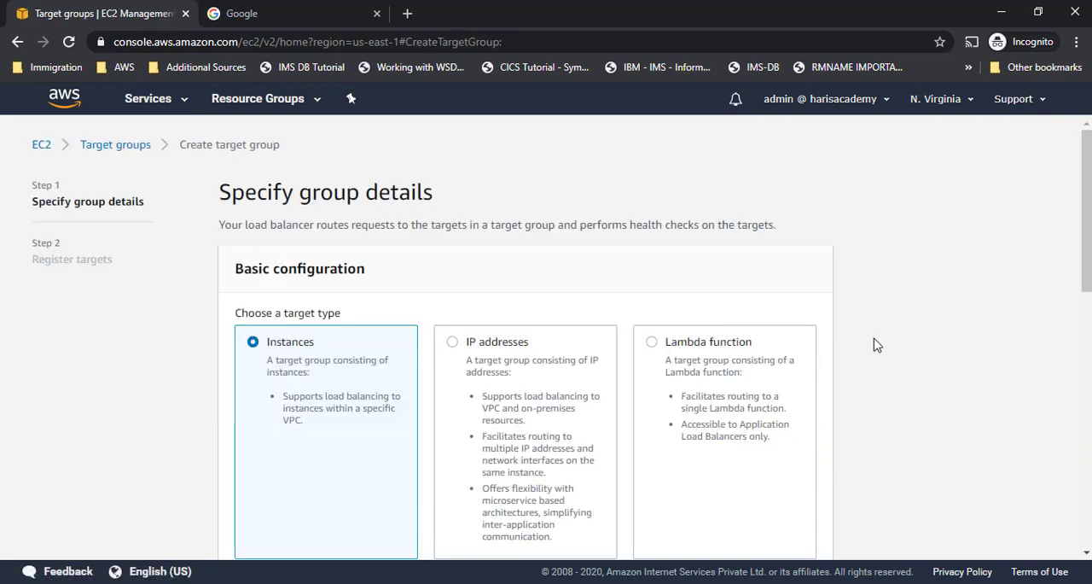
scroll(878, 345, down, 3)
scroll(331, 336, down, 2)
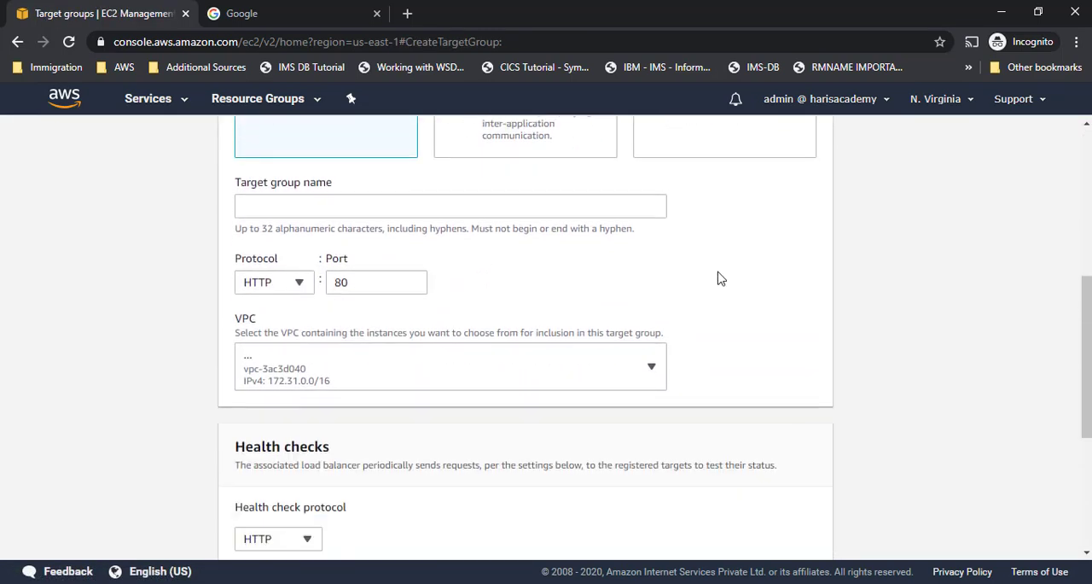
click(344, 204)
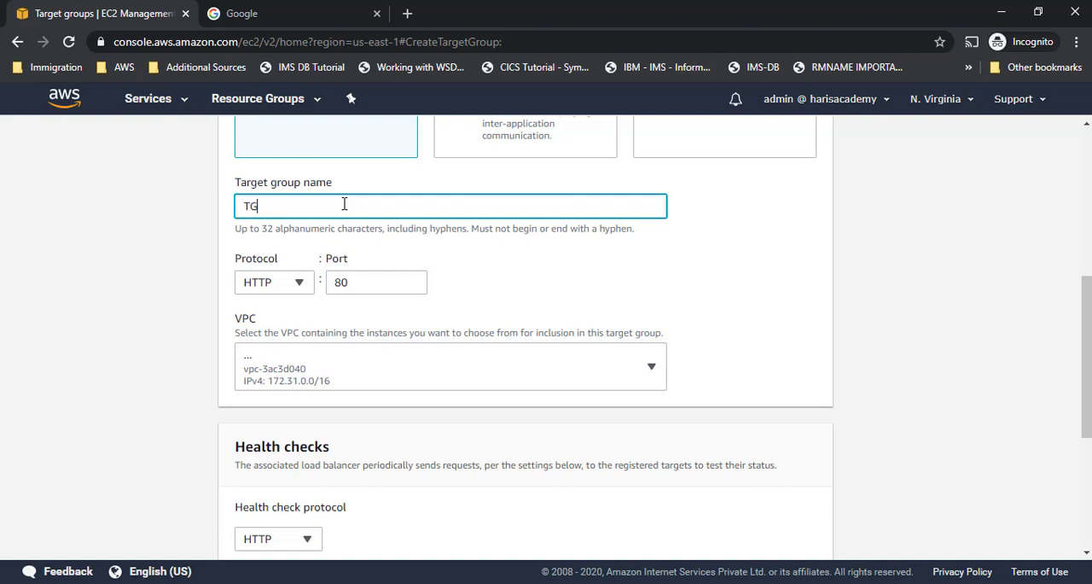
scroll(956, 286, down, 4)
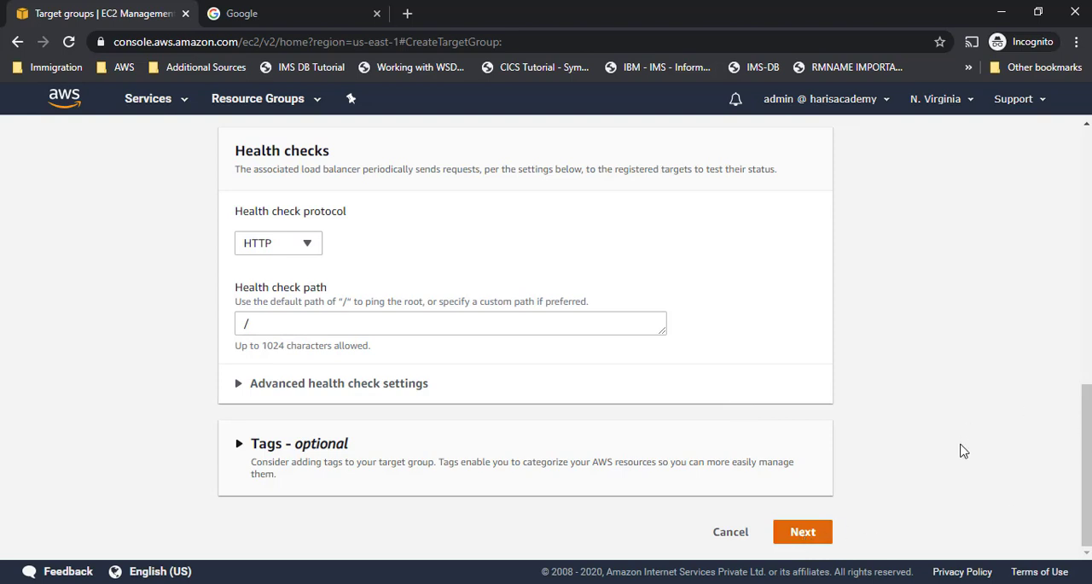
scroll(843, 431, down, 1)
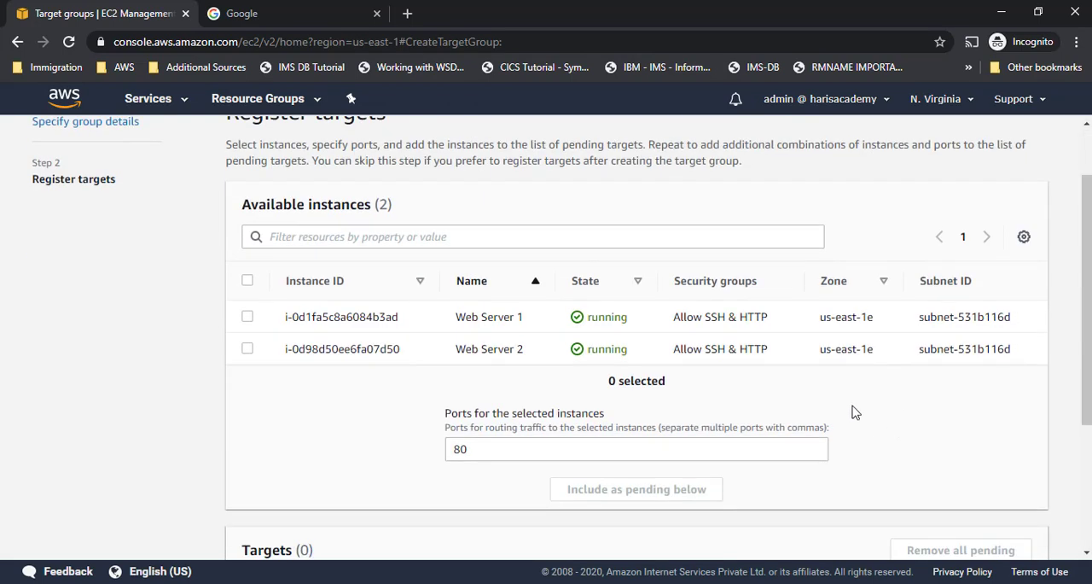
- Add Web Server 1 on port 80 as a pending target and create target group TG1
click(247, 317)
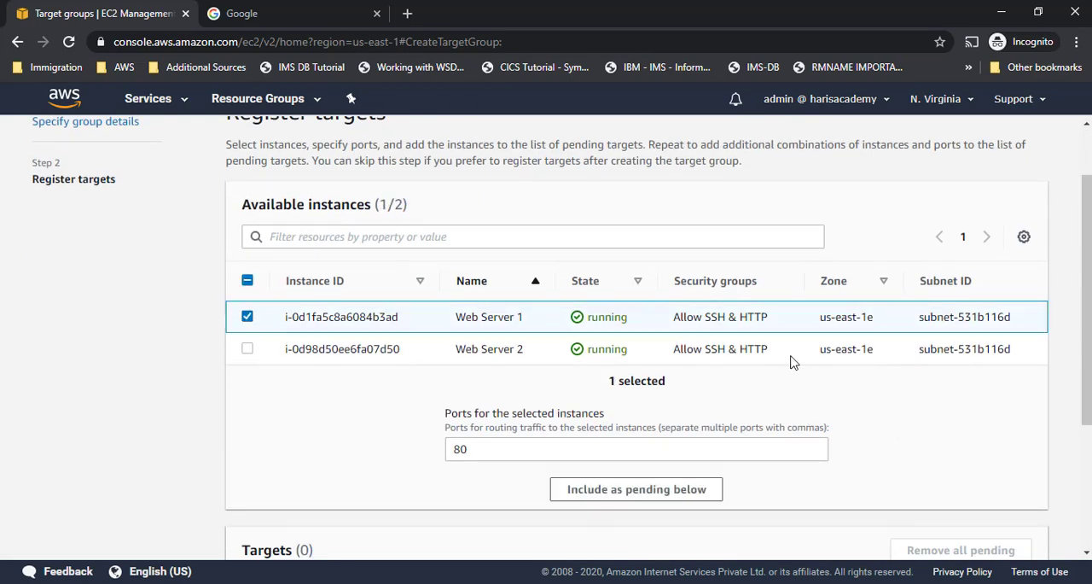
scroll(631, 376, up, 1)
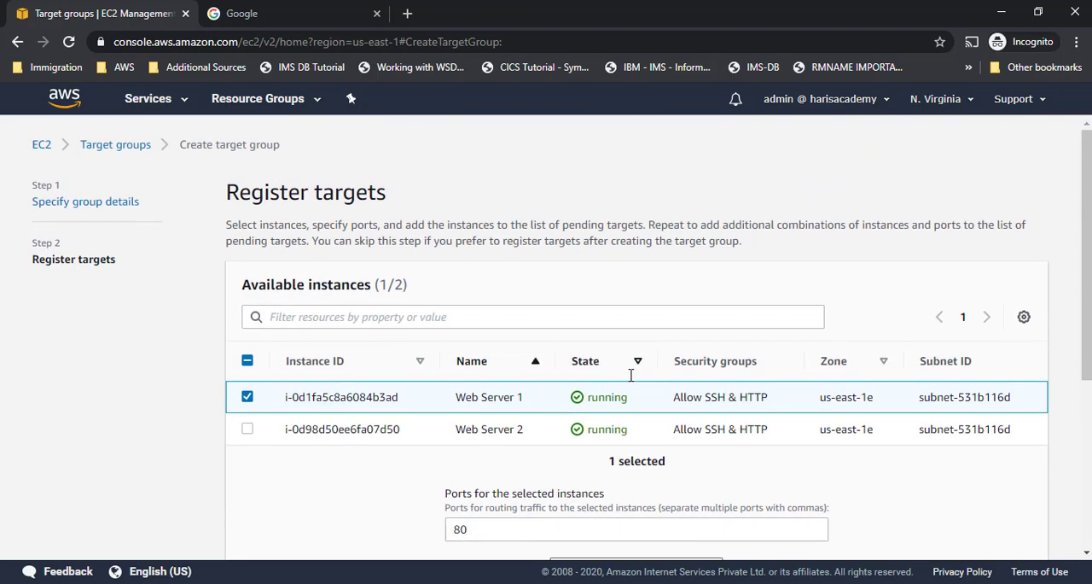
scroll(639, 358, down, 2)
scroll(681, 428, down, 2)
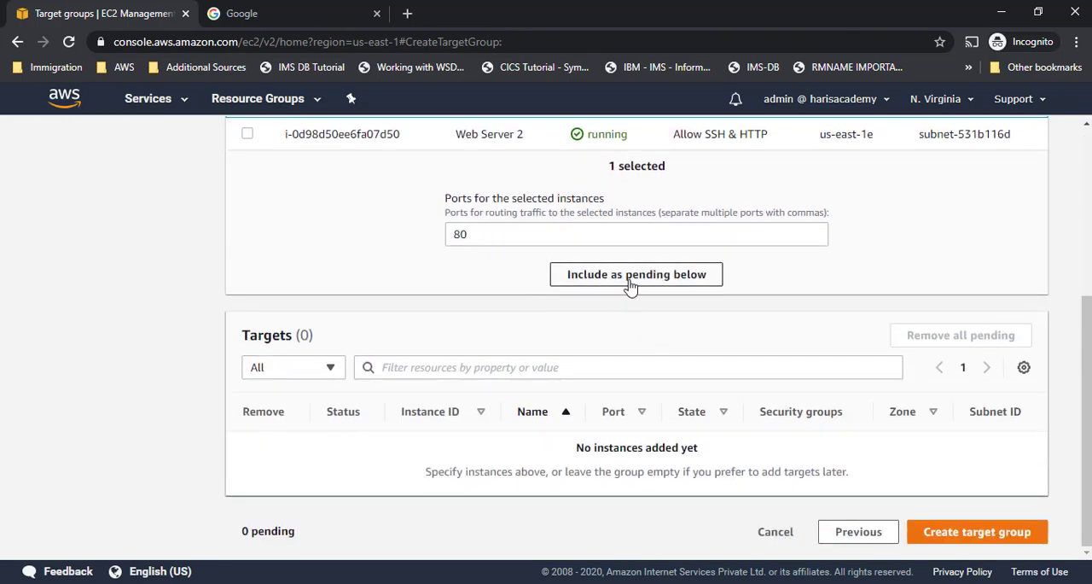
click(641, 276)
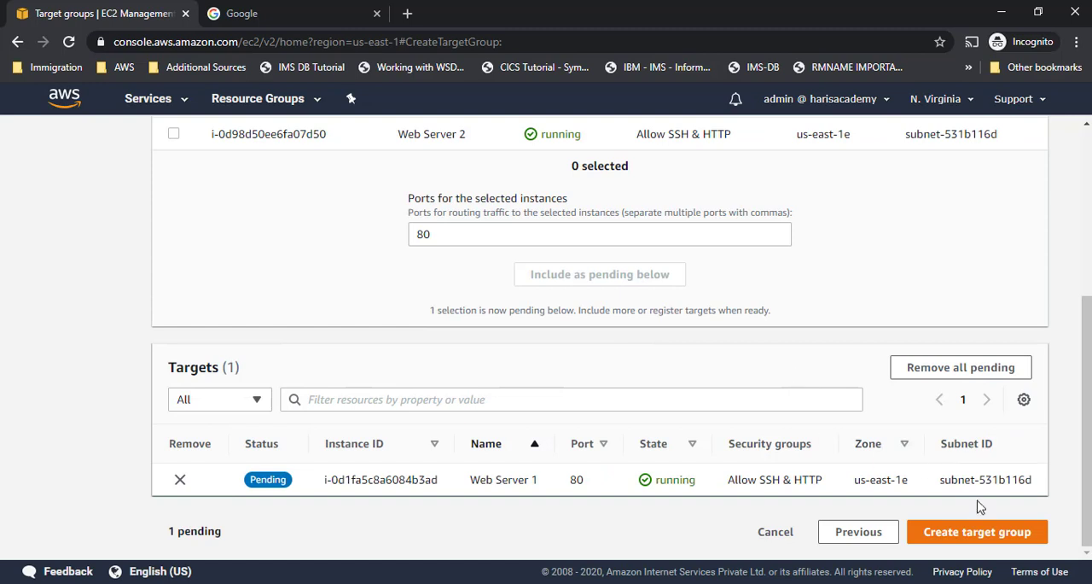
click(981, 532)
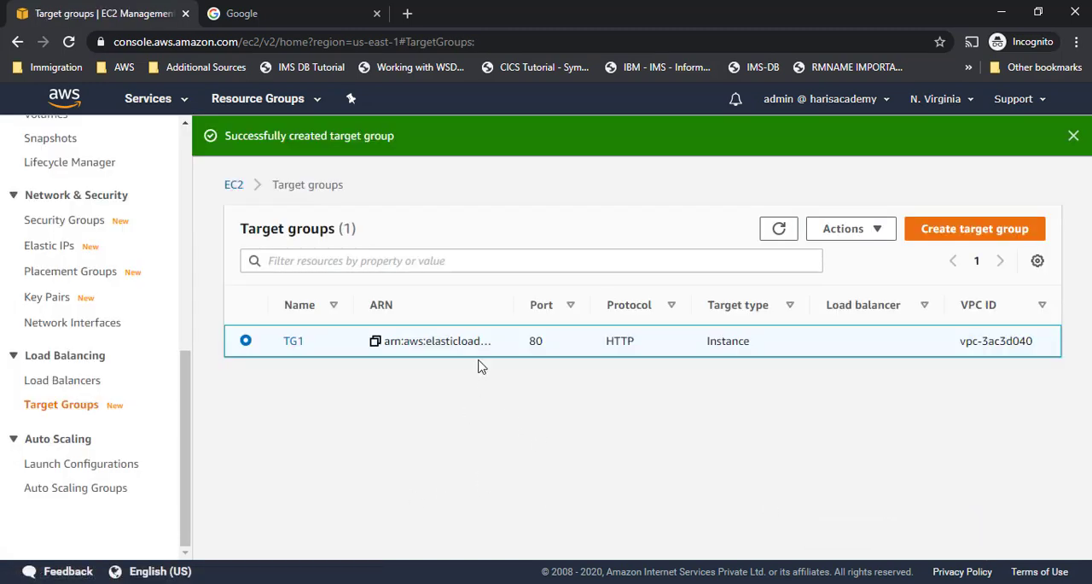
- Start a second target group named TG2, keeping the default instance and HTTP port 80 settings, and proceed to registering targets
click(997, 238)
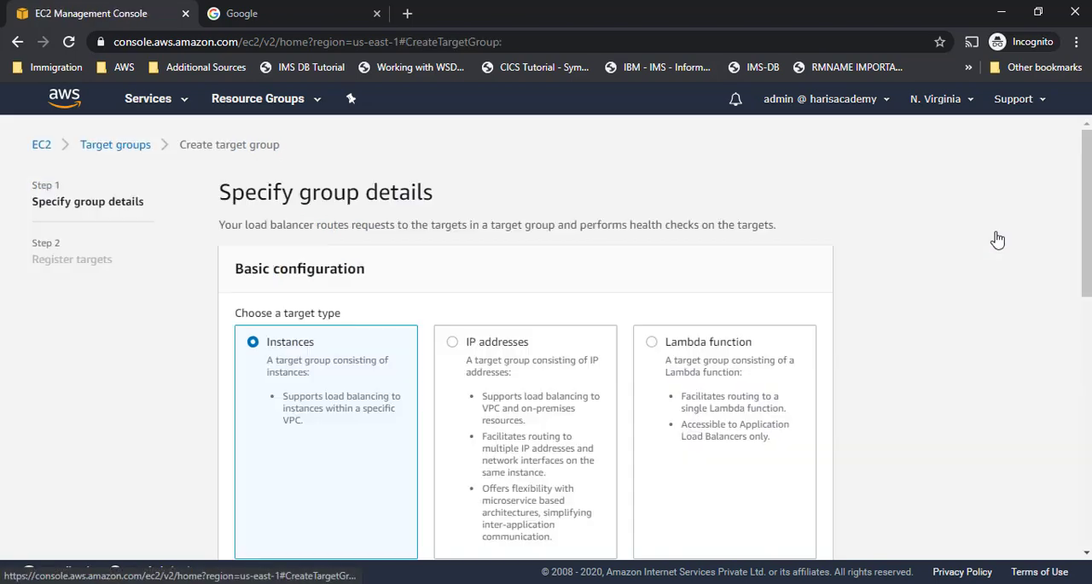
scroll(556, 353, down, 4)
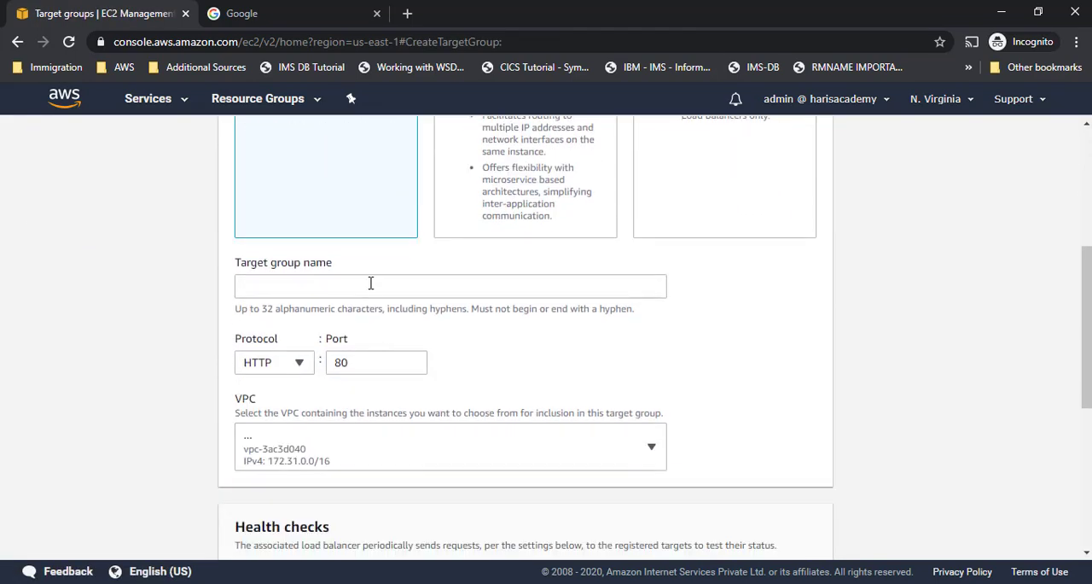
click(370, 284)
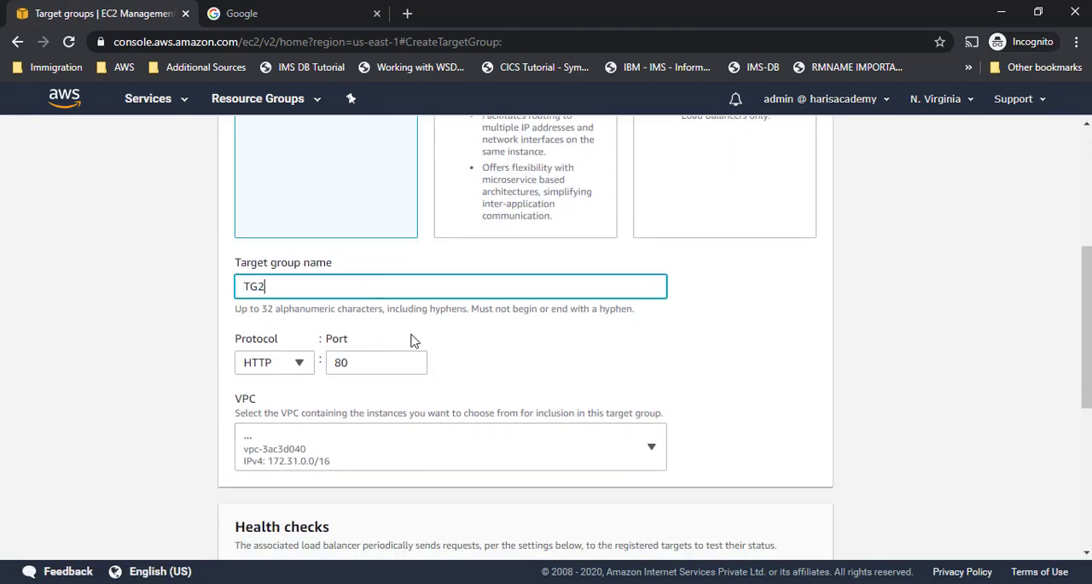
scroll(577, 366, down, 5)
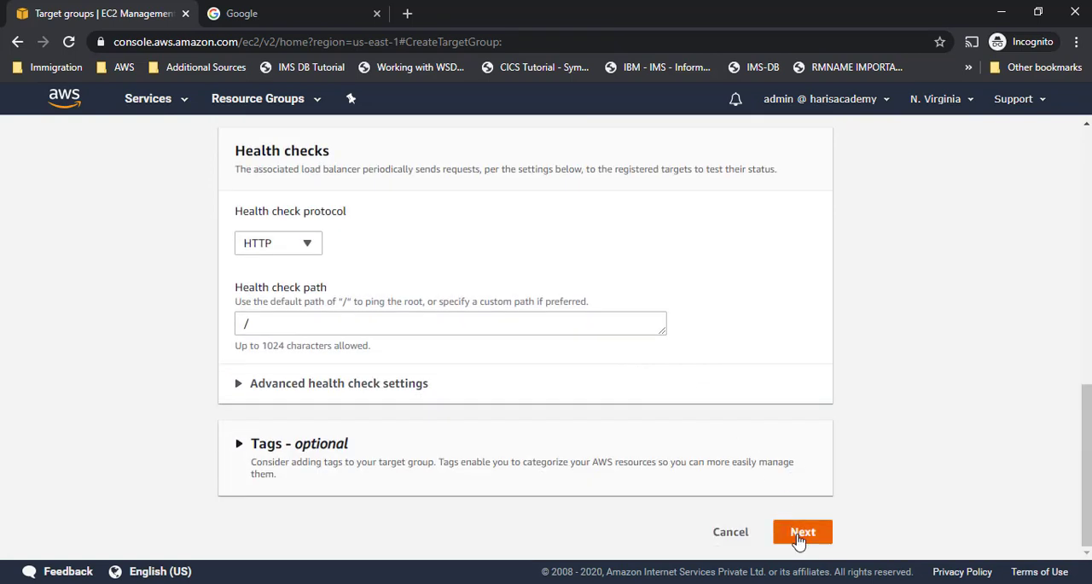
click(800, 535)
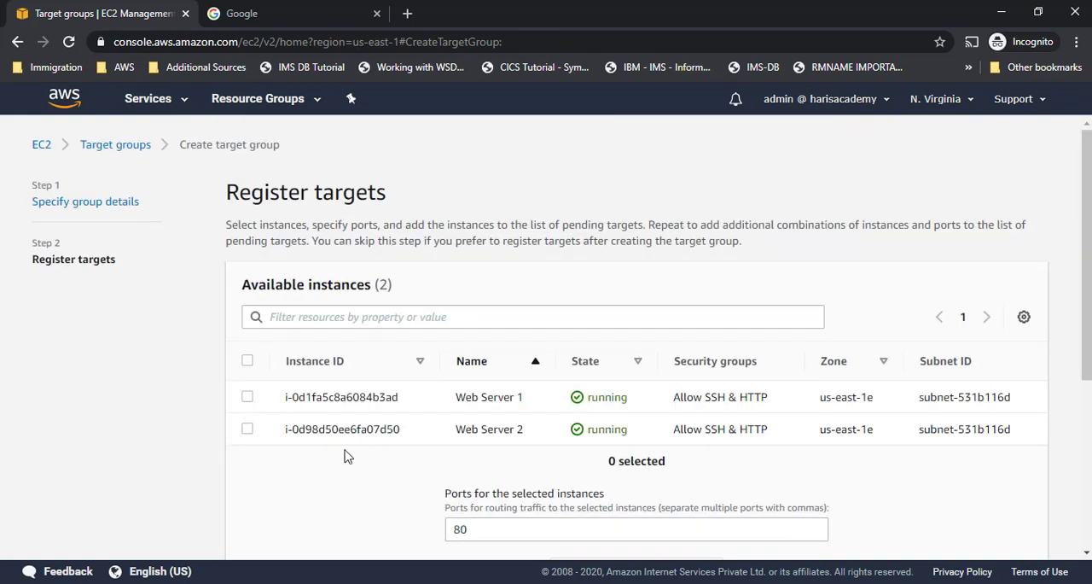
- Add Web Server 2 on port 80 as a pending target and create target group TG2
click(247, 429)
scroll(559, 442, down, 3)
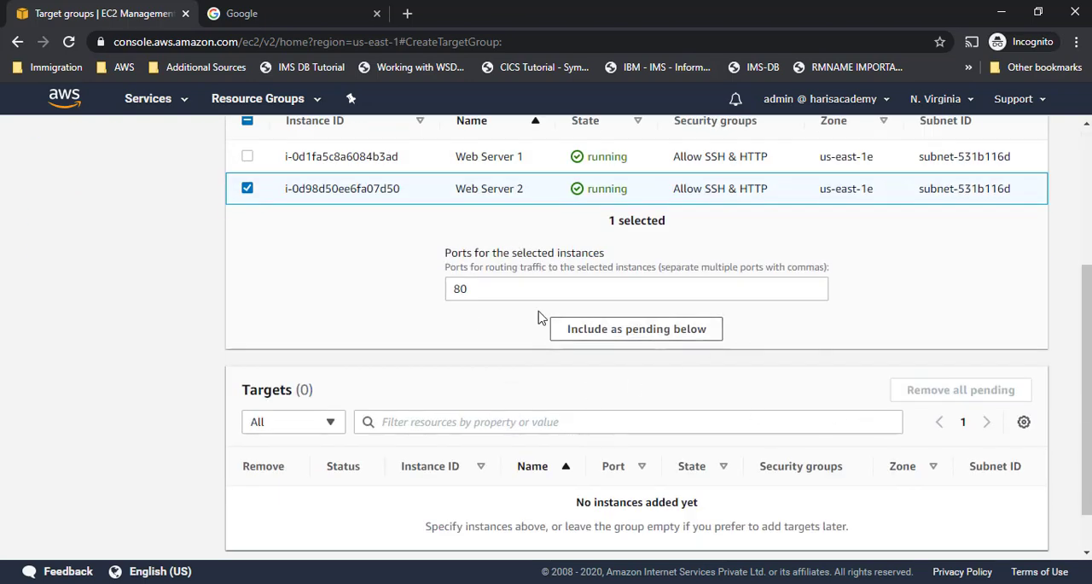
click(603, 329)
scroll(908, 370, down, 1)
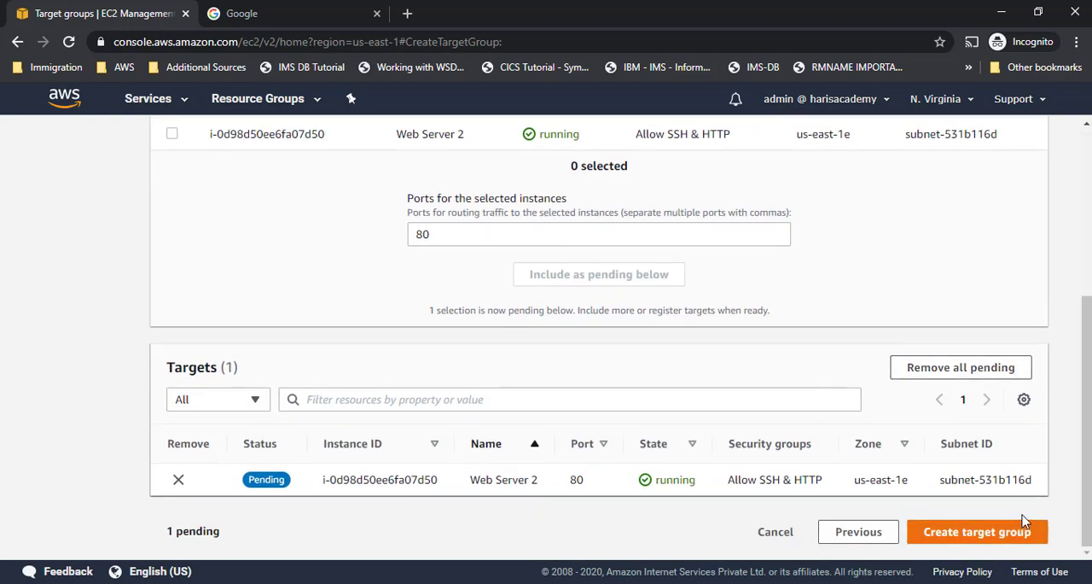
click(1014, 534)
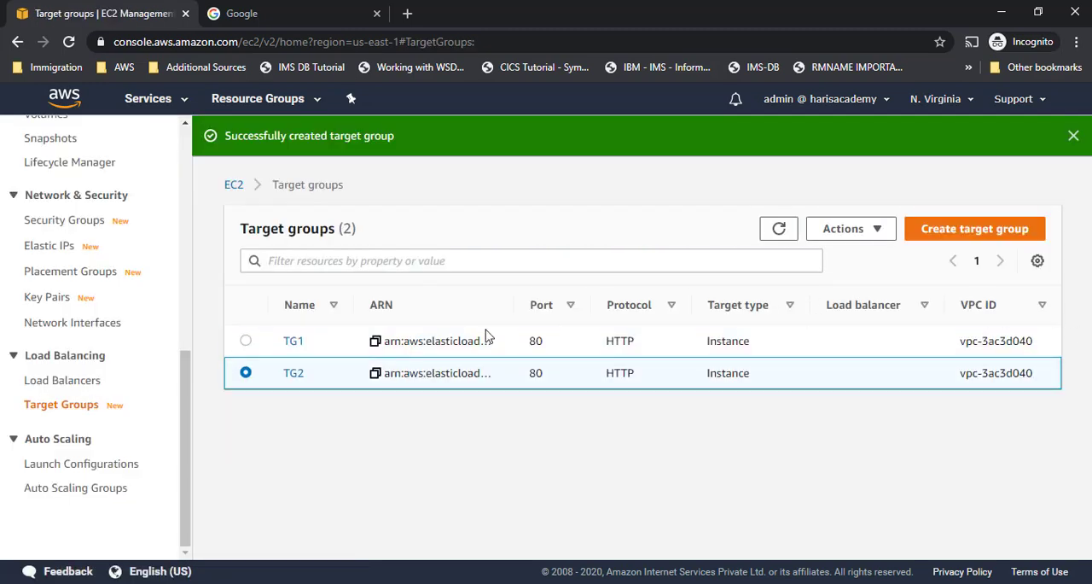
- Open the Load Balancers page and start creating an Application Load Balancer
click(56, 386)
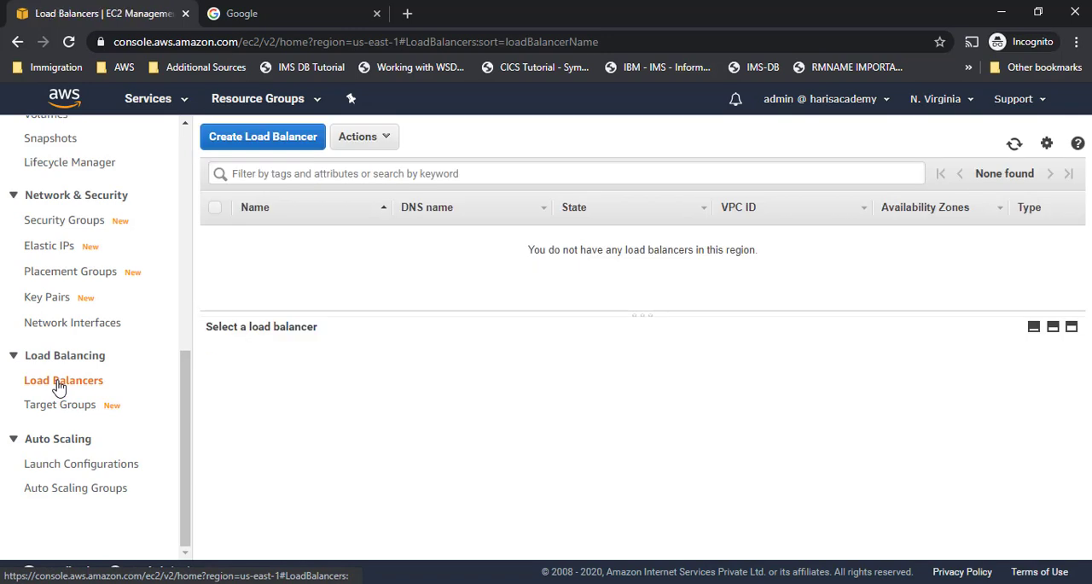
click(262, 141)
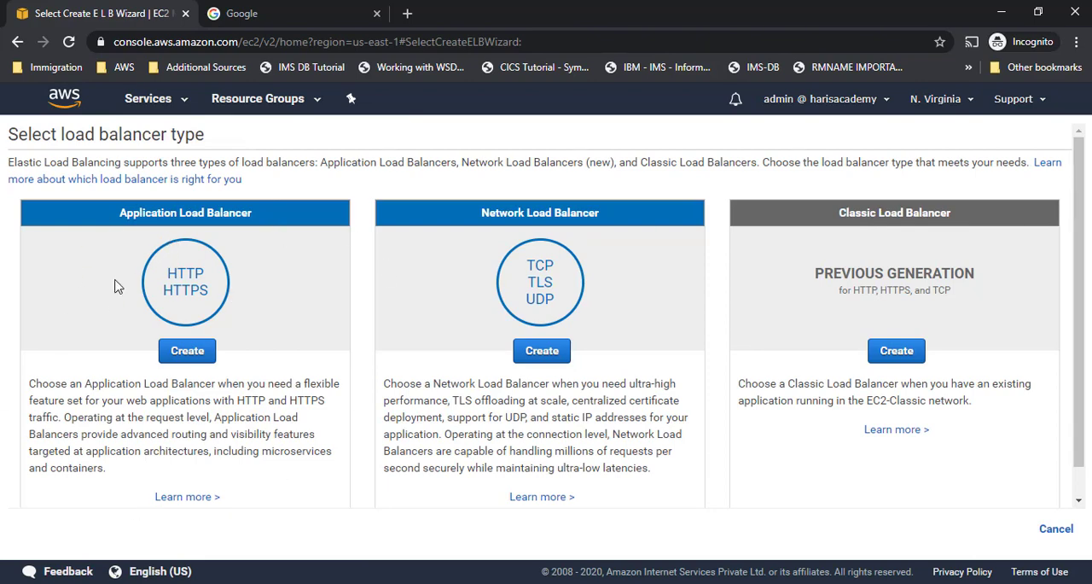
click(187, 351)
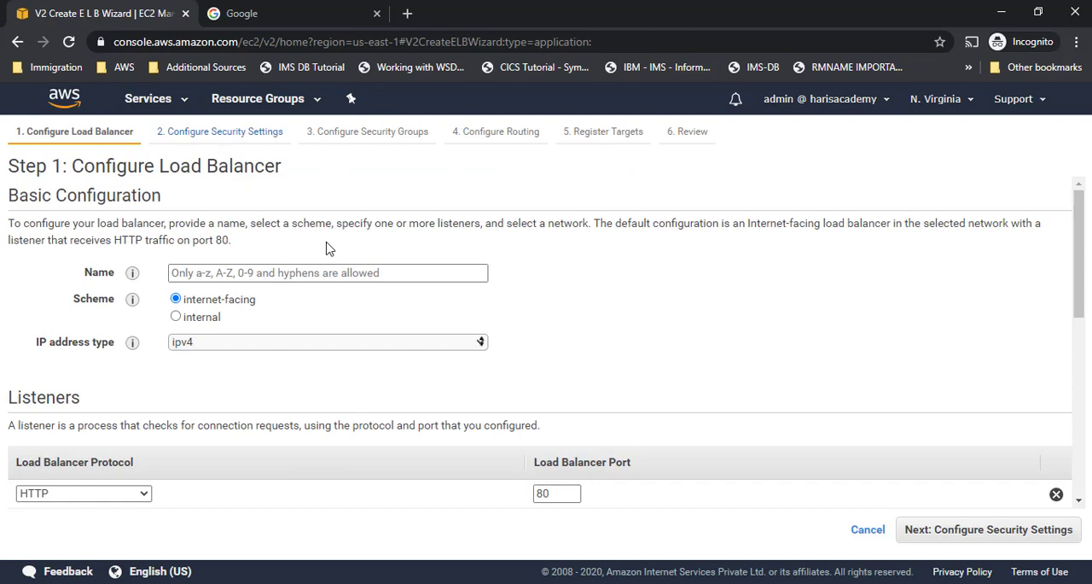
- Name the load balancer ALBDemo, keeping the internet-facing scheme, ipv4 addressing and the HTTP listener on port 80
click(324, 270)
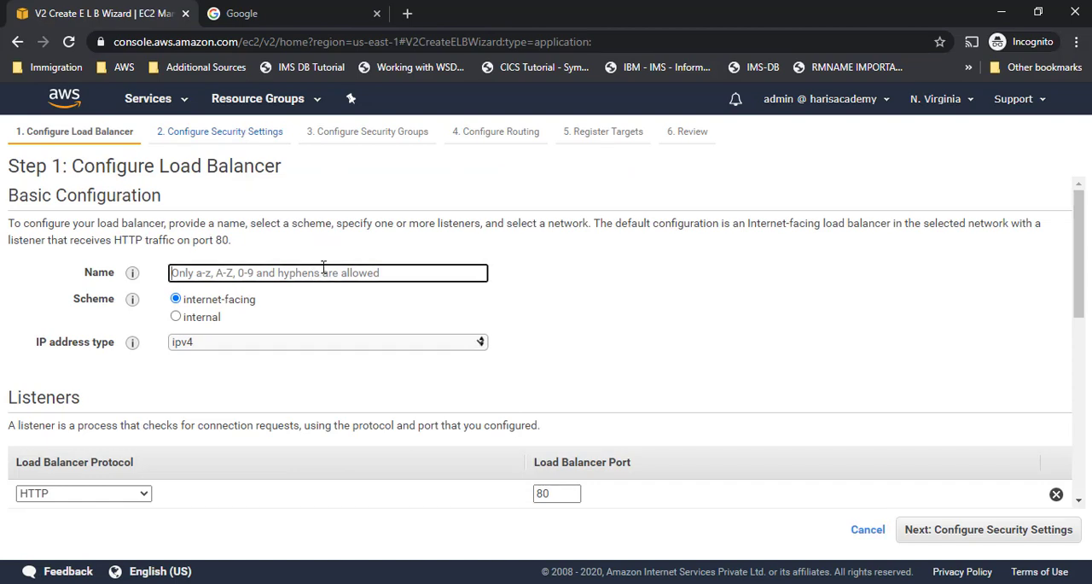
text(ALBDemo)
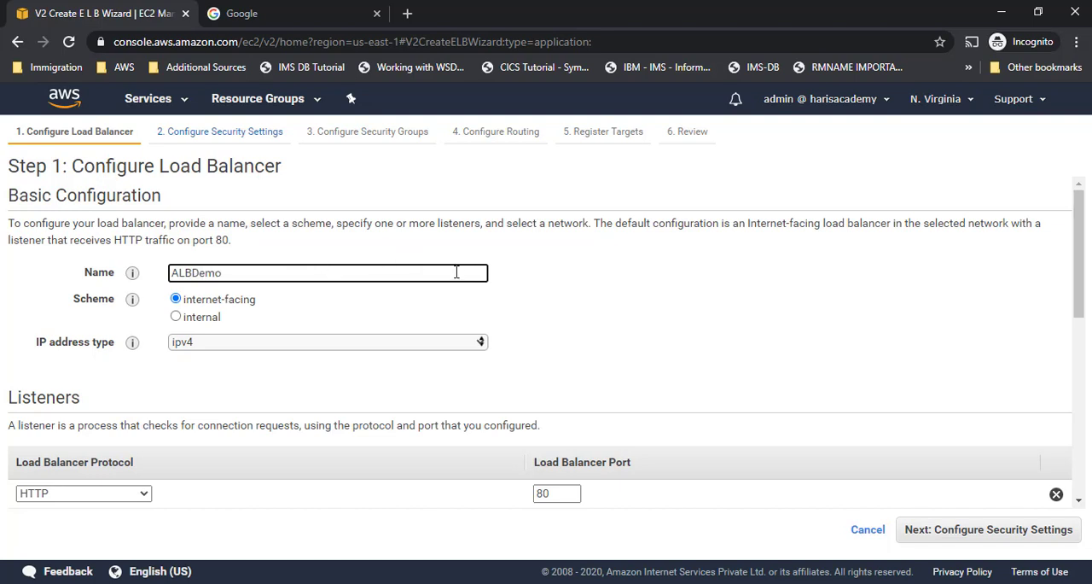
scroll(457, 272, down, 2)
scroll(325, 286, down, 1)
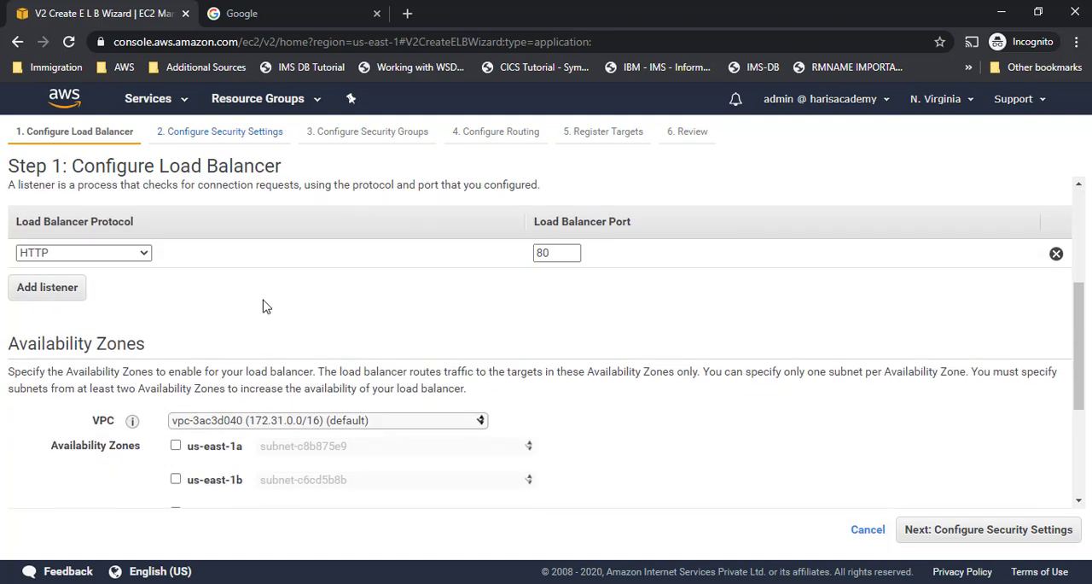
scroll(265, 290, up, 1)
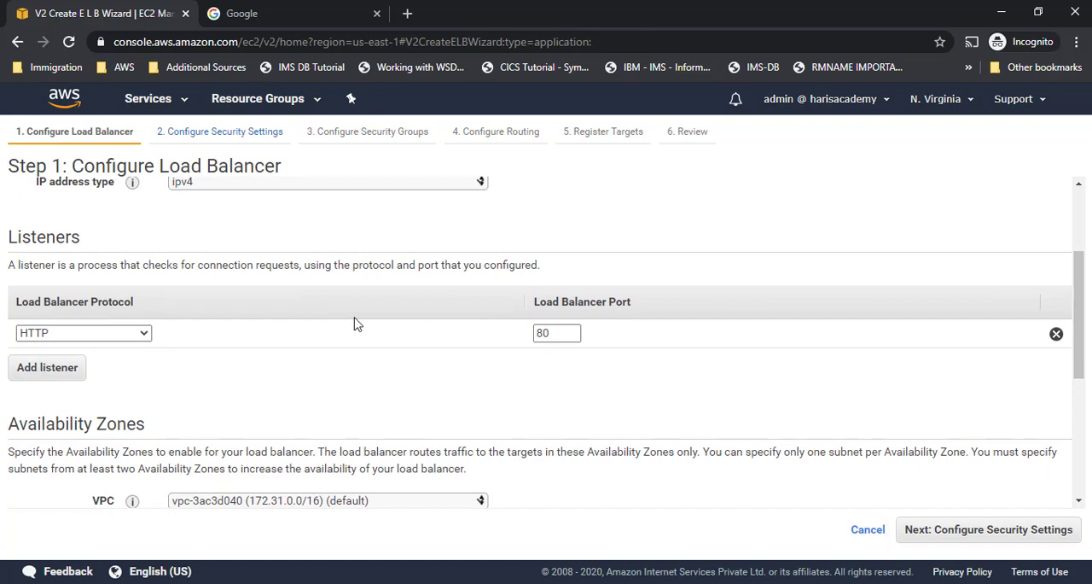
scroll(324, 264, down, 1)
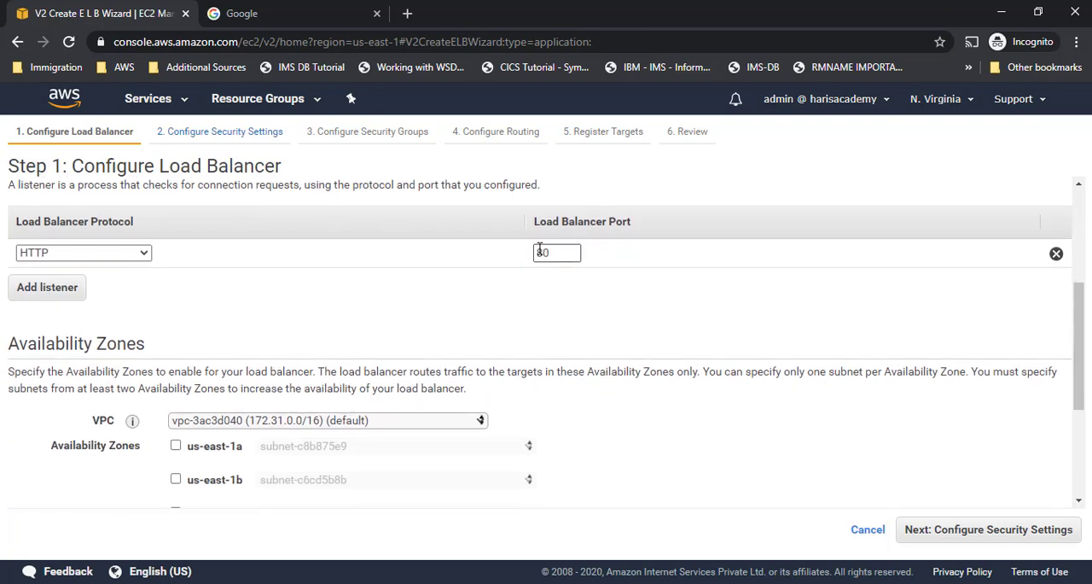
- Enable all six availability zones, us-east-1a through us-east-1f, for the load balancer in the default VPC
scroll(480, 311, down, 2)
scroll(354, 333, down, 1)
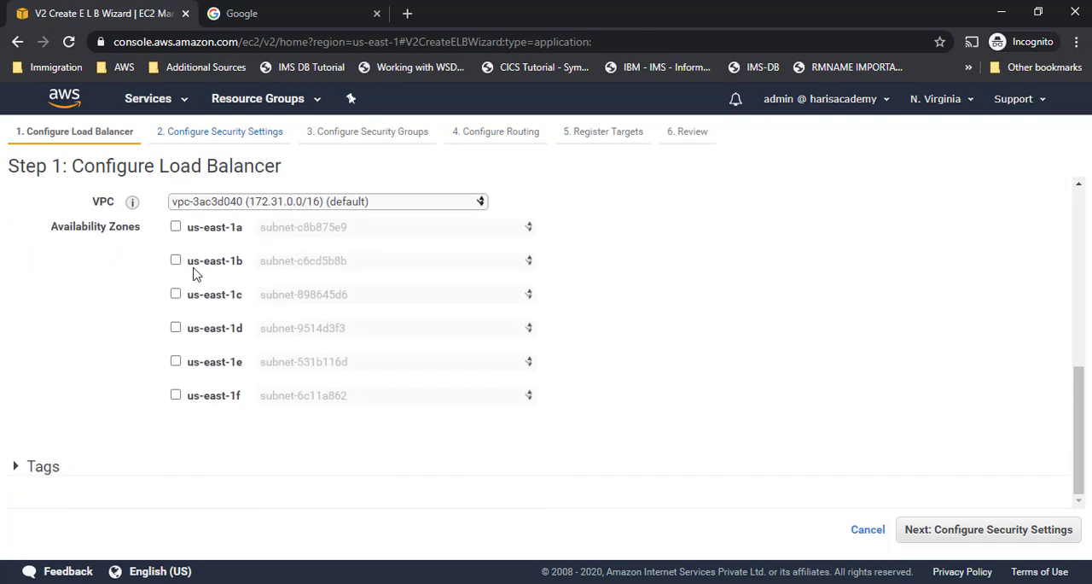
click(176, 227)
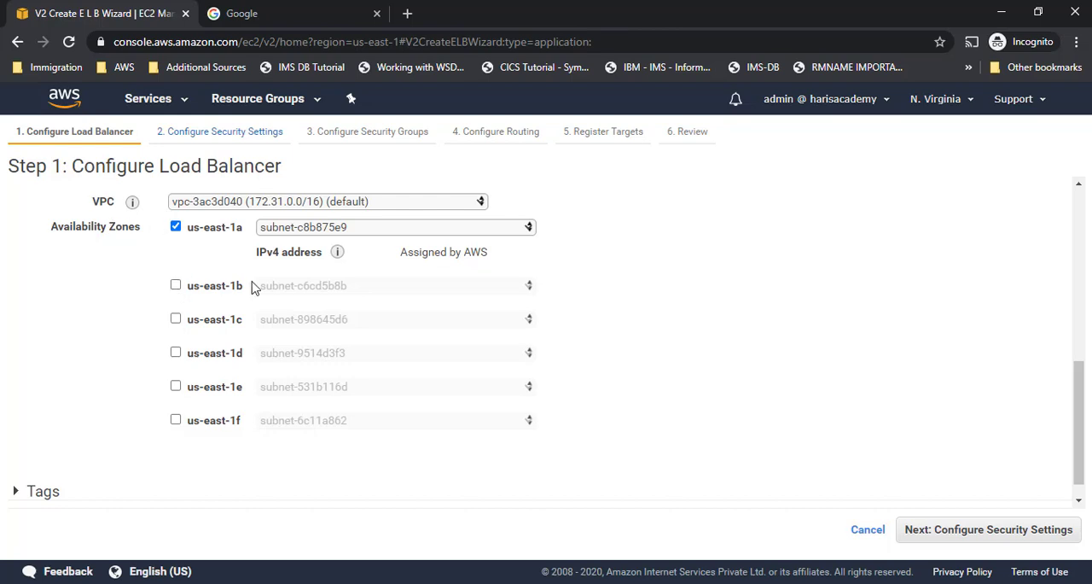
click(176, 286)
click(176, 344)
scroll(184, 345, down, 1)
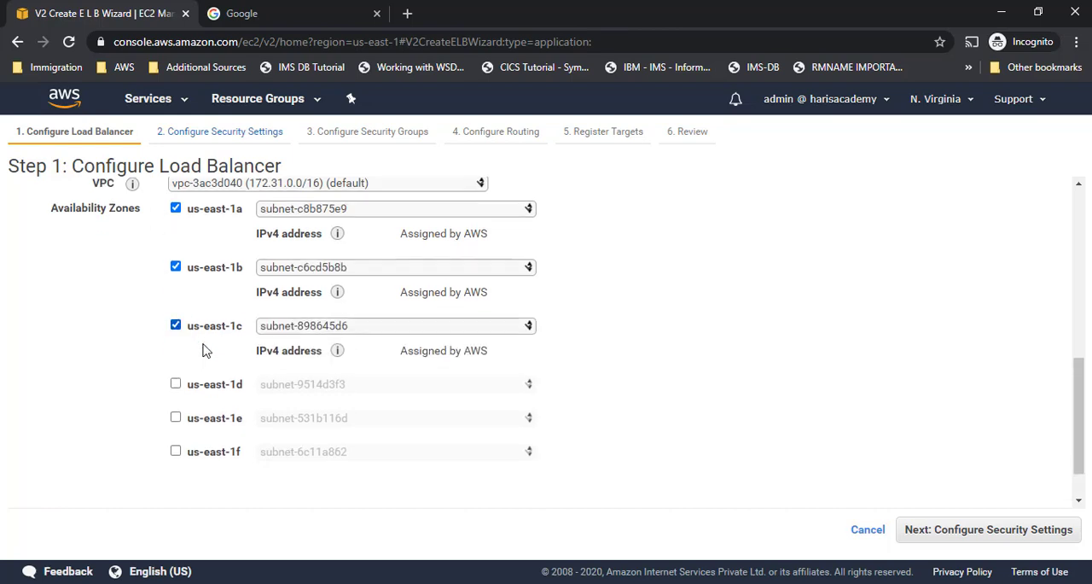
click(176, 328)
click(176, 387)
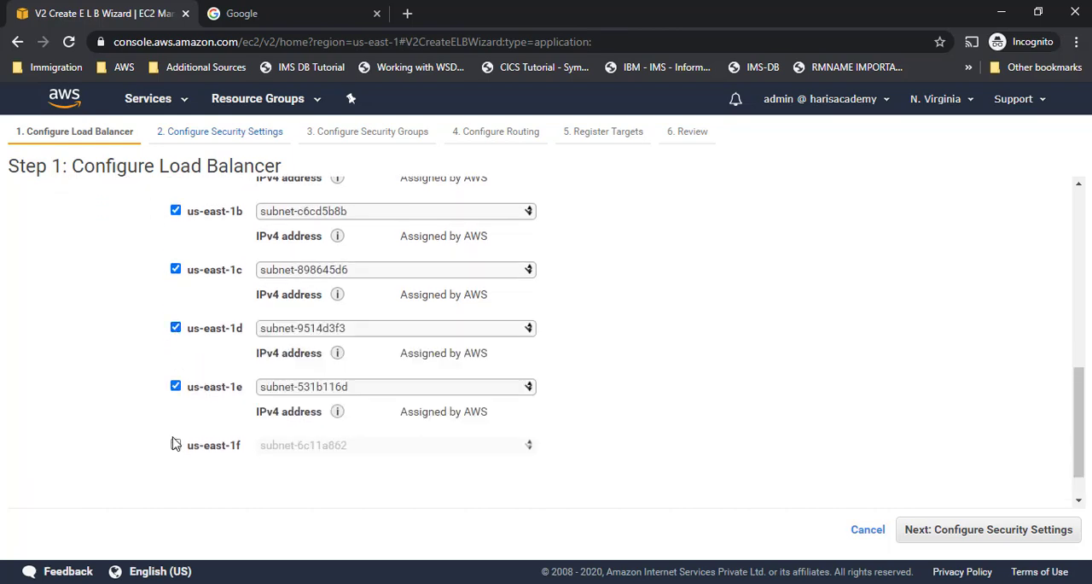
click(175, 445)
scroll(818, 371, down, 1)
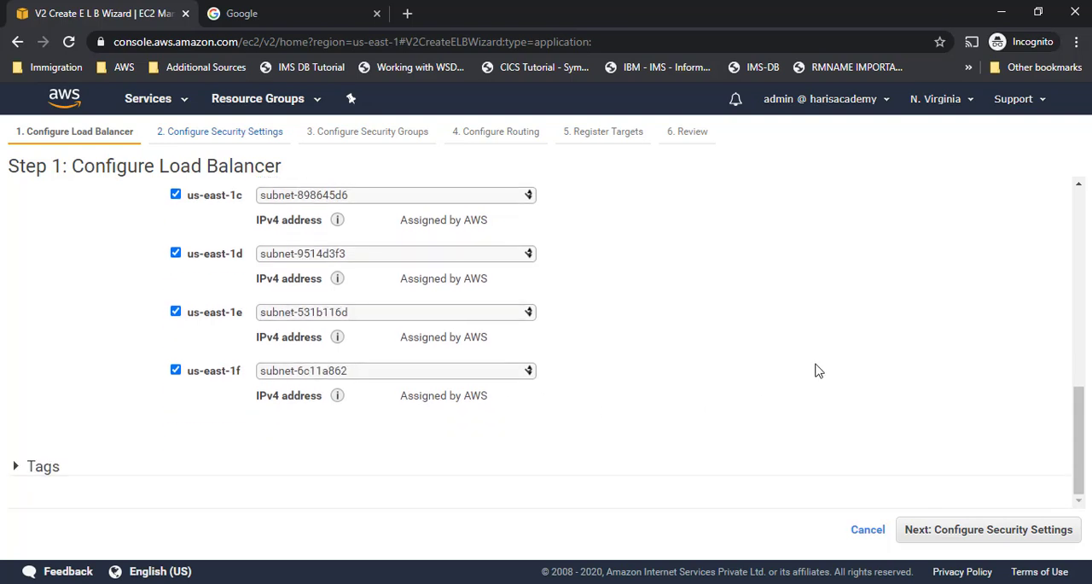
- Review the selected zones, expand the tags section and continue to the security settings without adding tags
scroll(256, 285, up, 1)
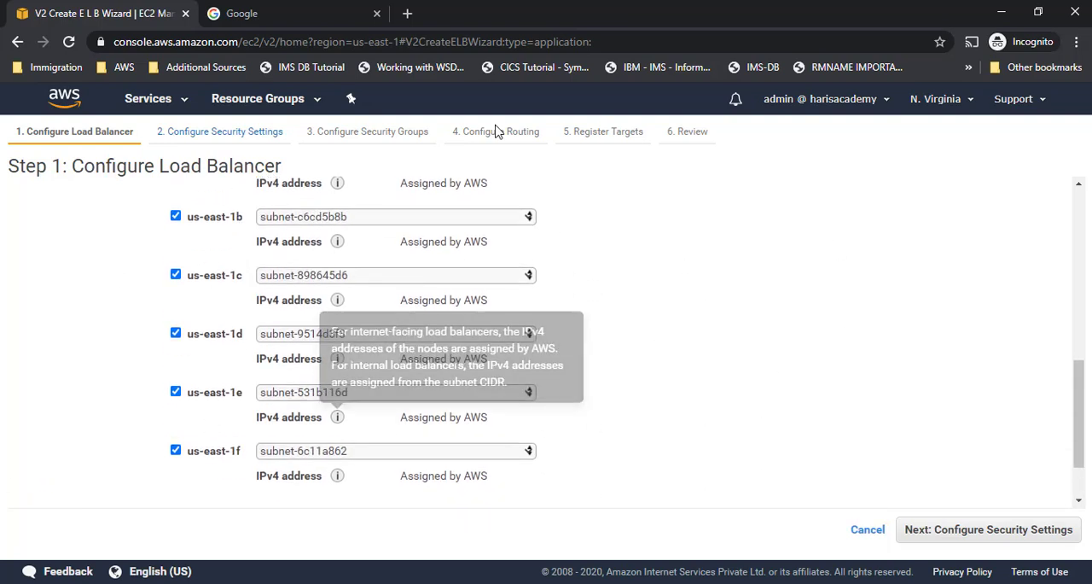
scroll(553, 324, up, 2)
scroll(608, 324, down, 3)
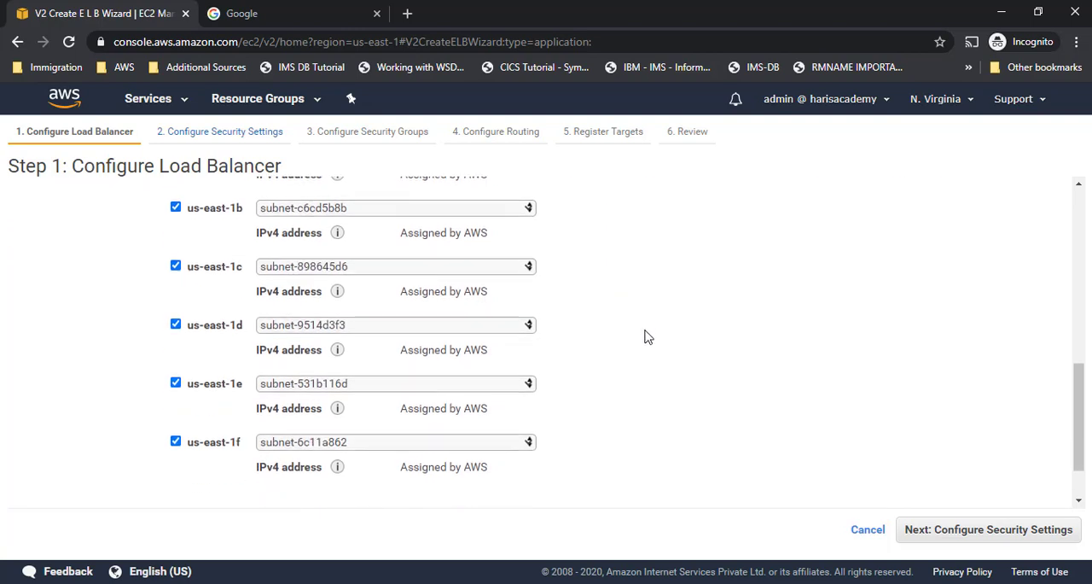
click(59, 474)
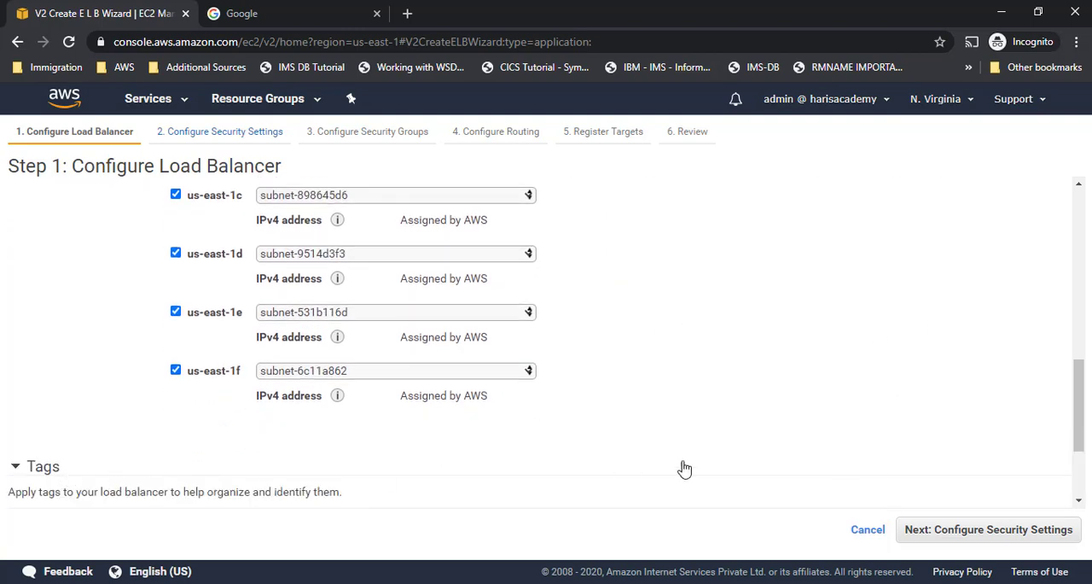
scroll(685, 466, down, 2)
click(947, 531)
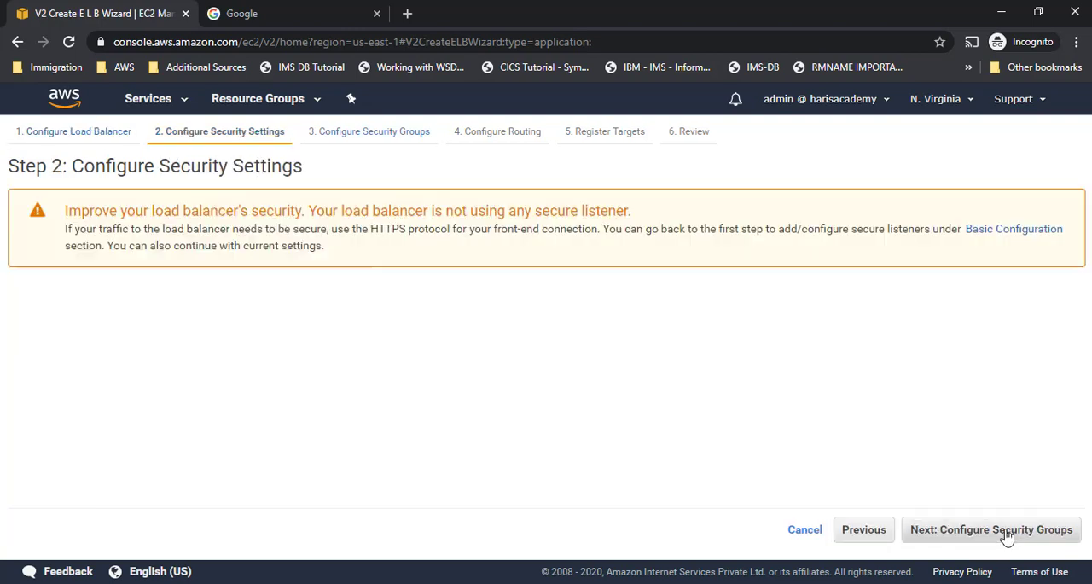
- Assign the existing Allow SSH & HTTP security group in place of the default one and continue to the routing configuration
click(985, 530)
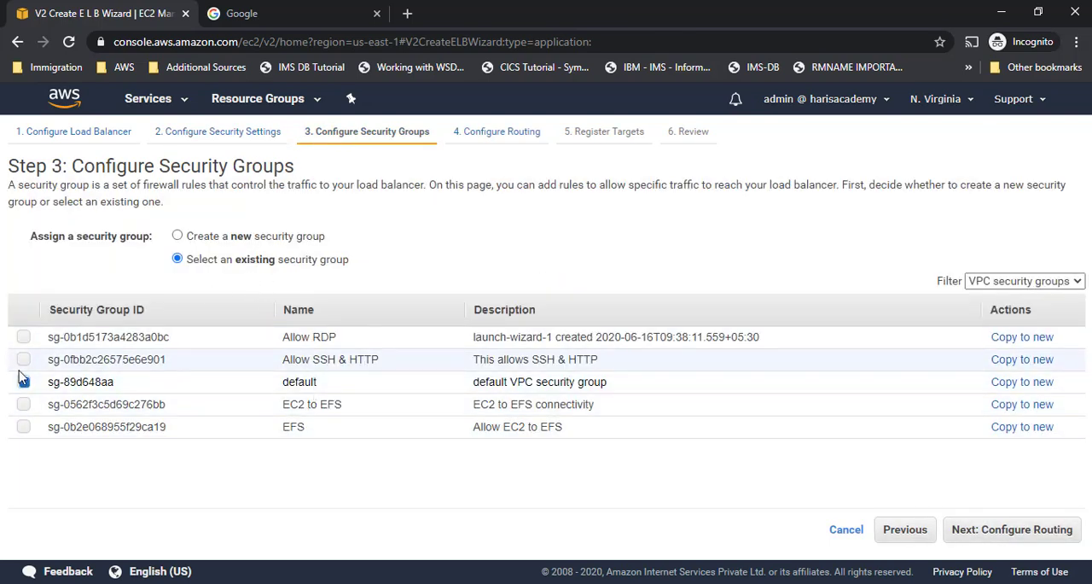
click(24, 359)
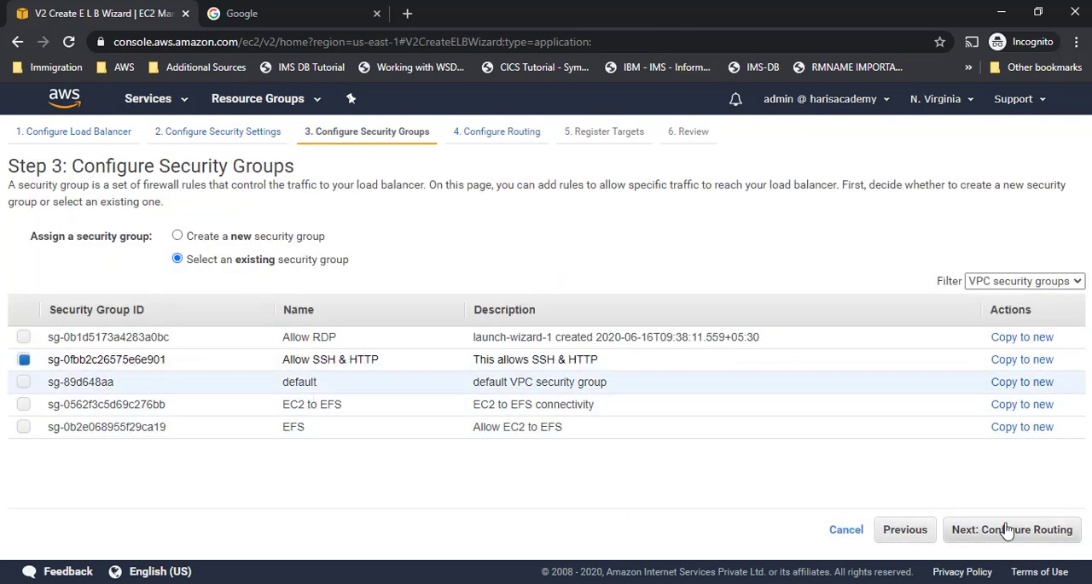
click(1047, 535)
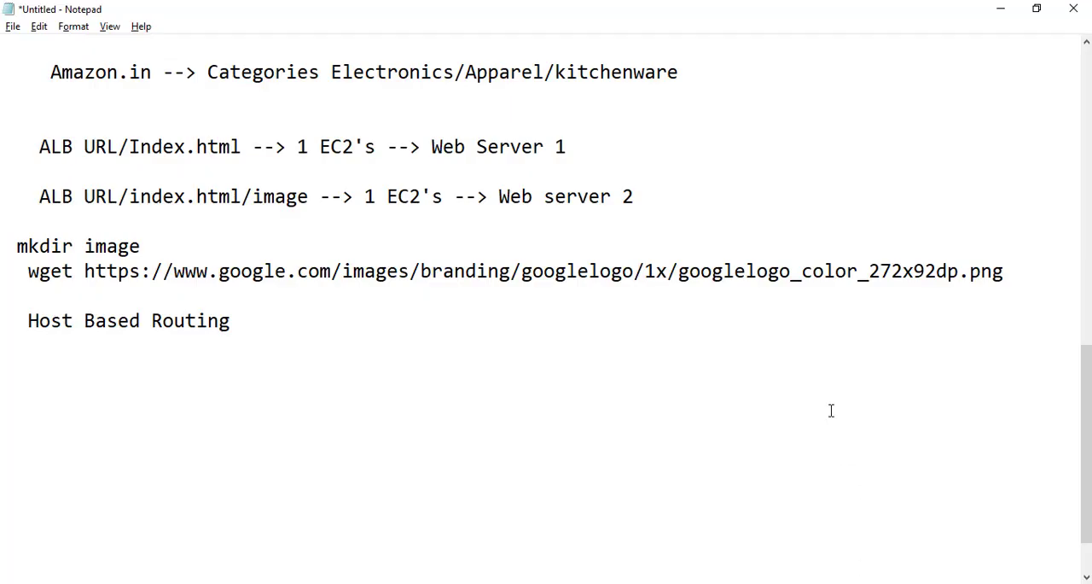
- Examine the Notepad routing plan, highlighting the line that sends ALB URL/Index.html to Web Server 1, and return to the AWS console
scroll(246, 196, up, 1)
drag(232, 221, 667, 222)
drag(40, 221, 256, 224)
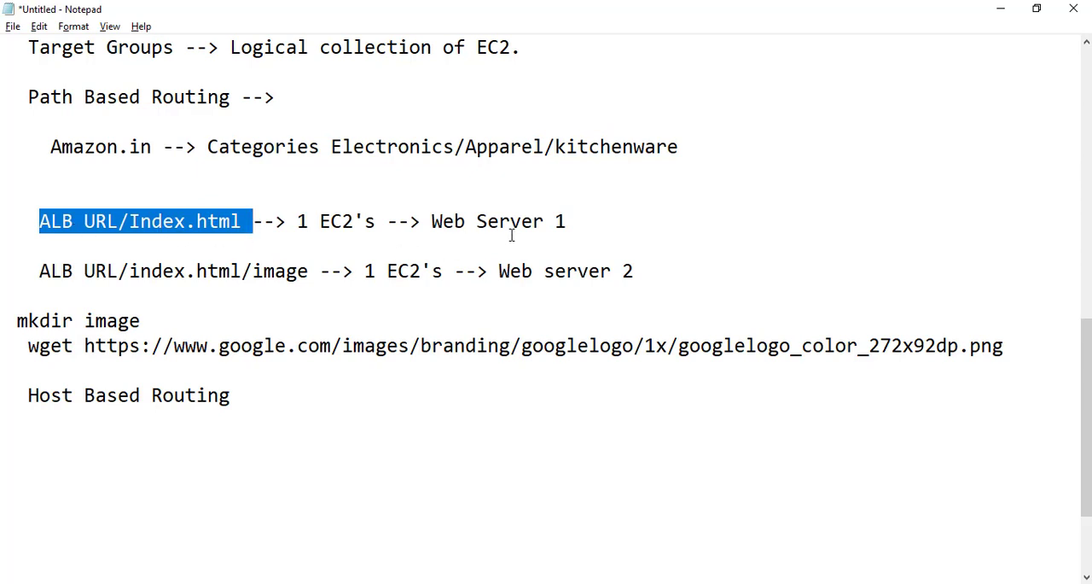
drag(411, 217, 680, 228)
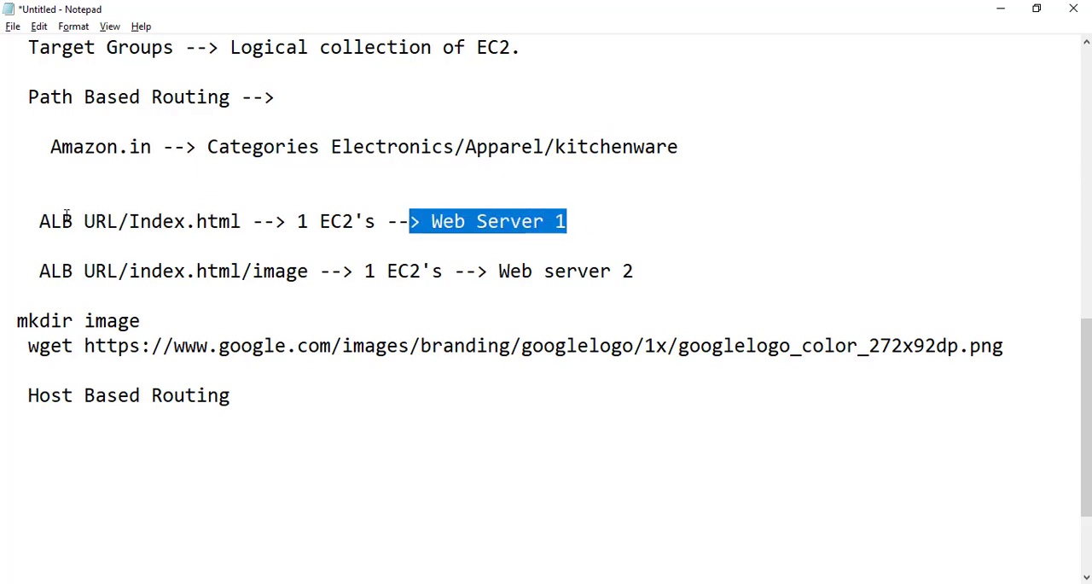
drag(39, 221, 669, 222)
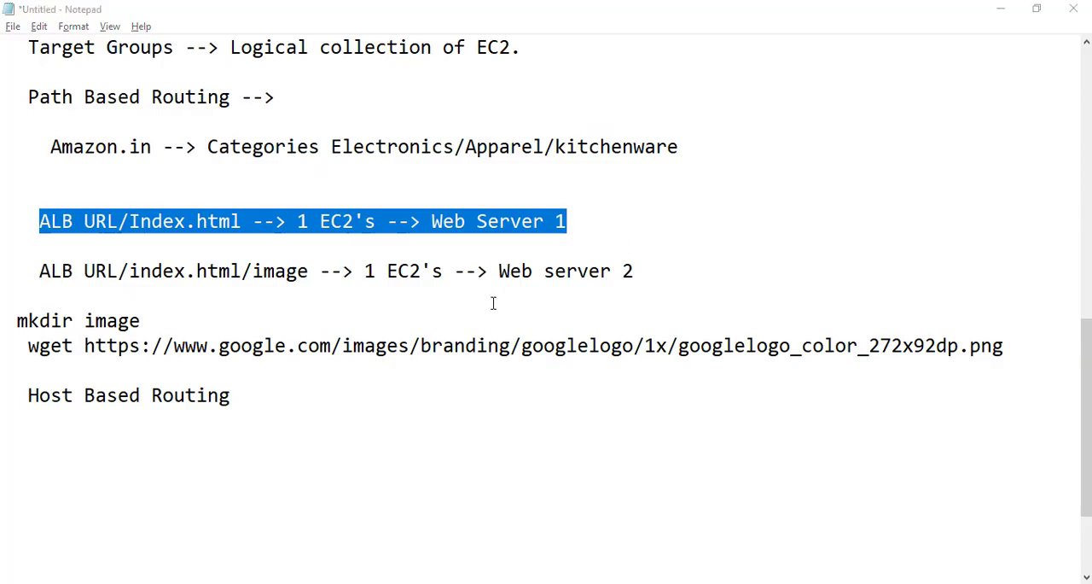
key(alt+Tab)
key(alt+Tab)
key(alt+Tab)
key(Tab)
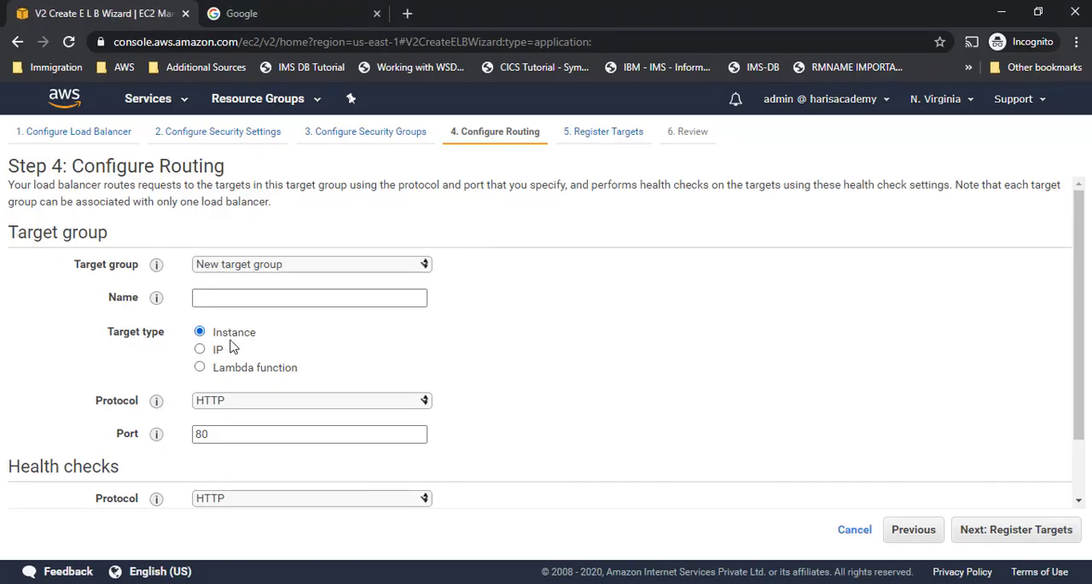
- Set the load balancer's routing to use the existing target group TG1
scroll(310, 418, down, 1)
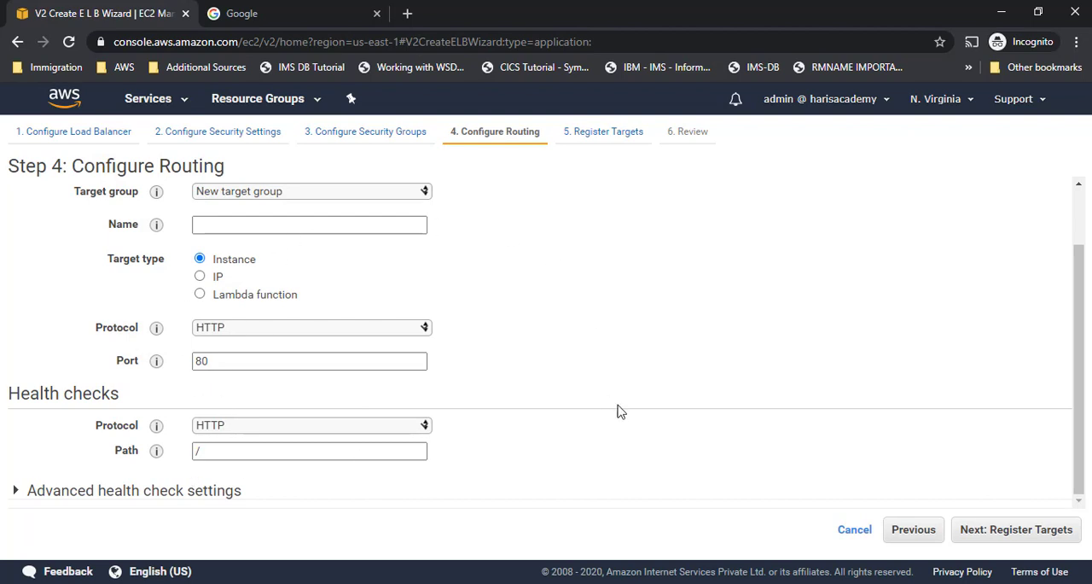
click(232, 224)
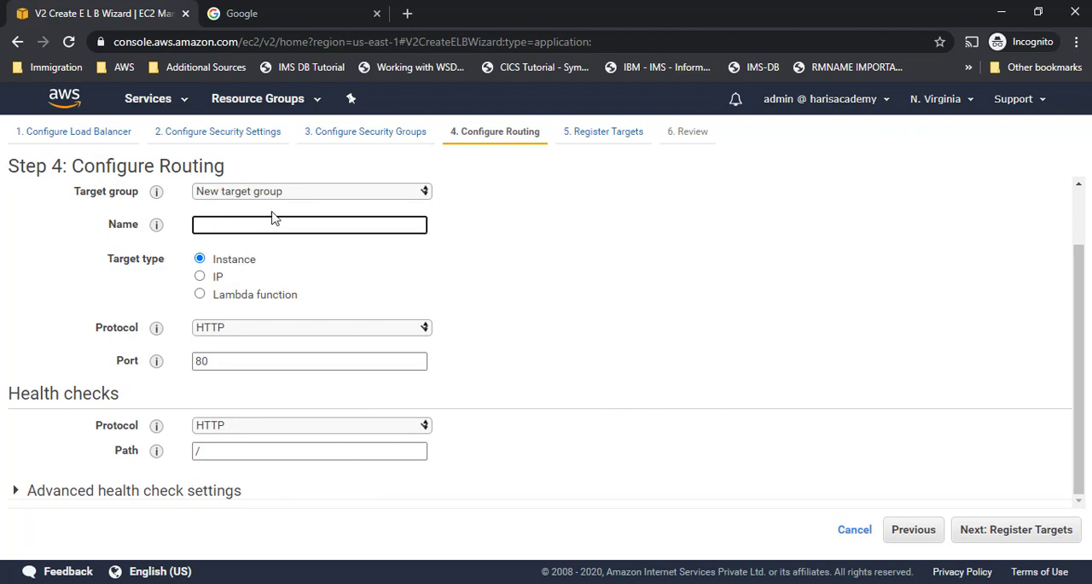
click(287, 193)
click(260, 220)
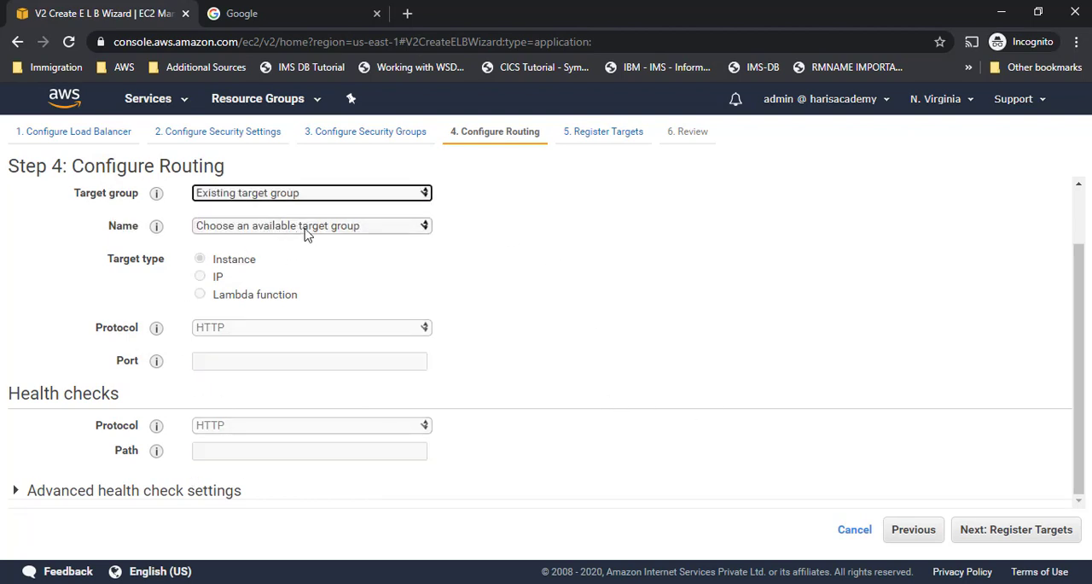
click(306, 229)
click(264, 272)
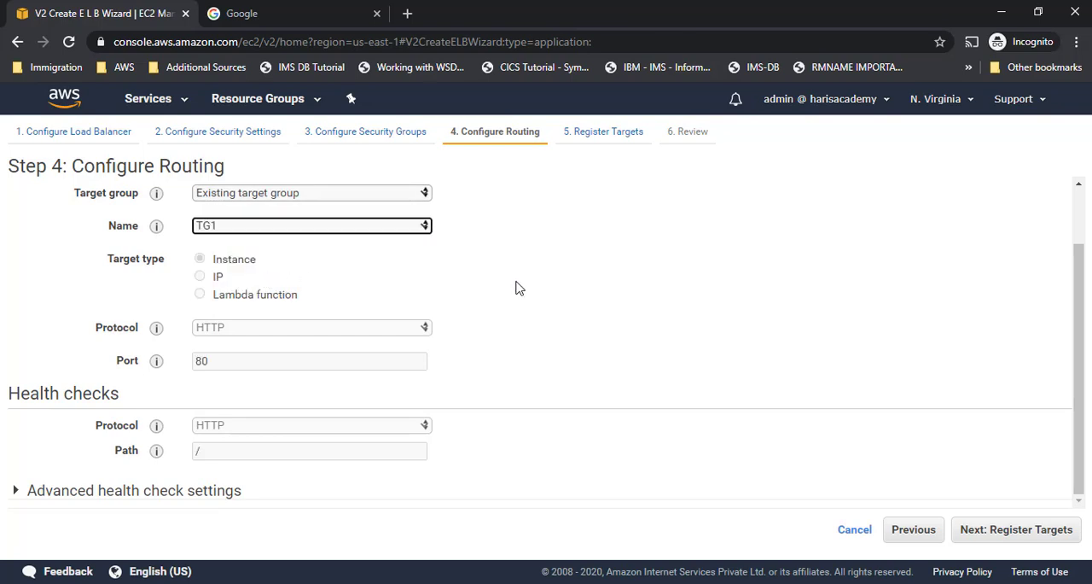
- Expand and review TG1's advanced health check settings, and continue to the registered targets
click(226, 490)
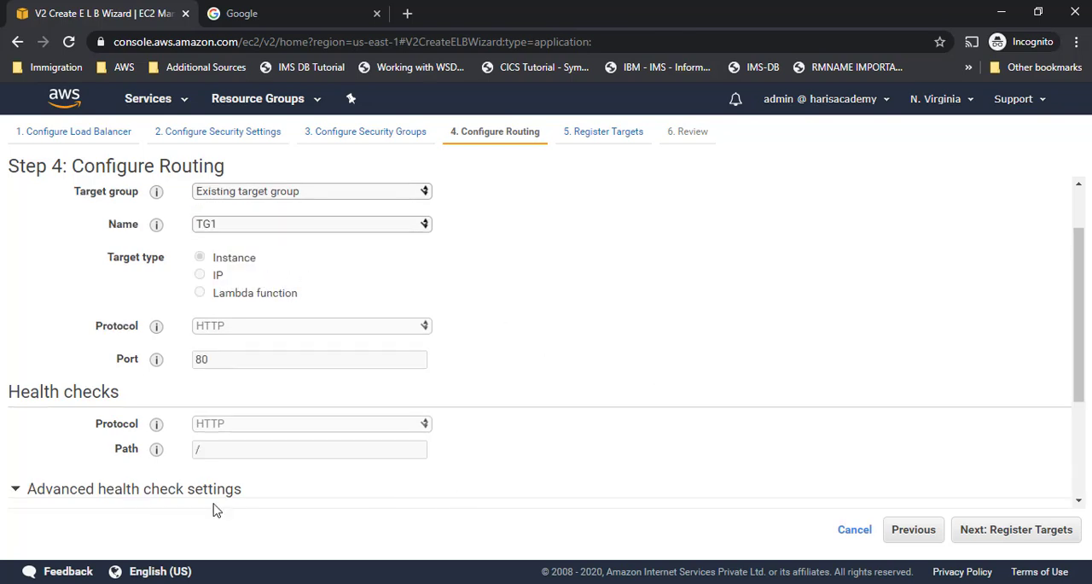
scroll(696, 419, down, 2)
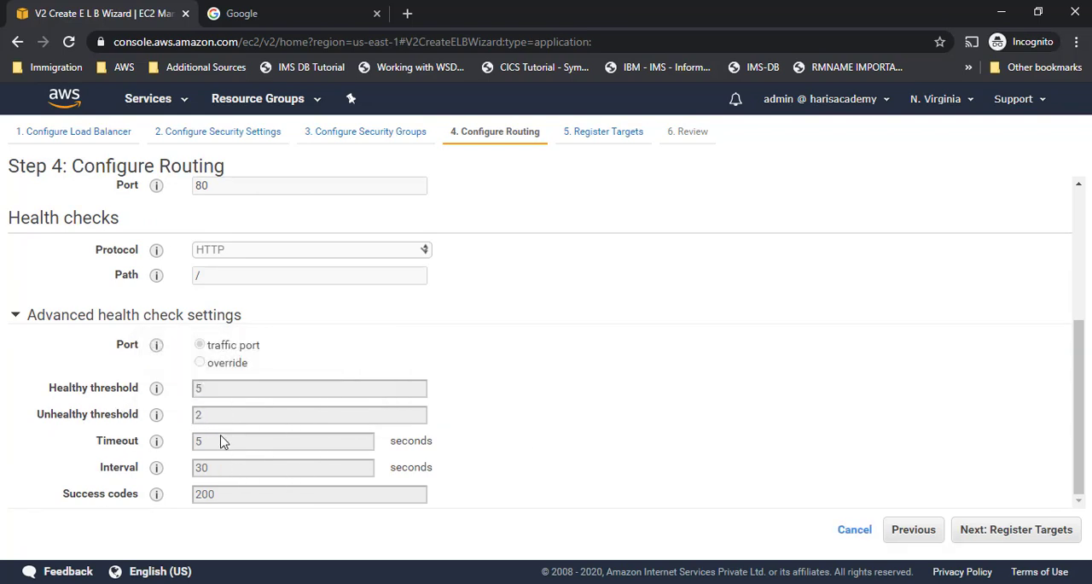
click(1043, 533)
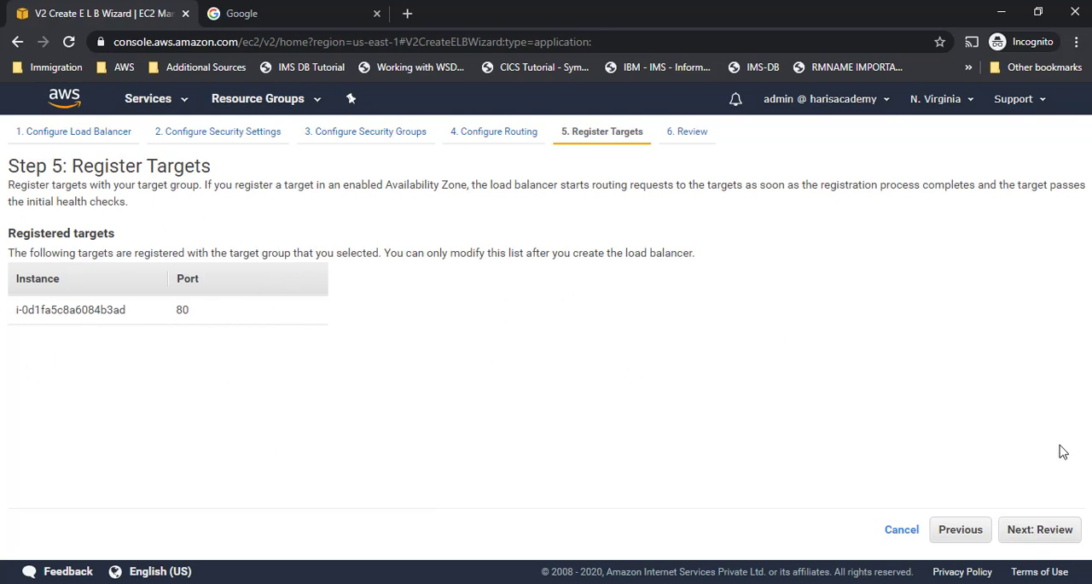
- Proceed to the review of the load balancer's configuration and create the load balancer
click(1056, 533)
scroll(1058, 533, down, 2)
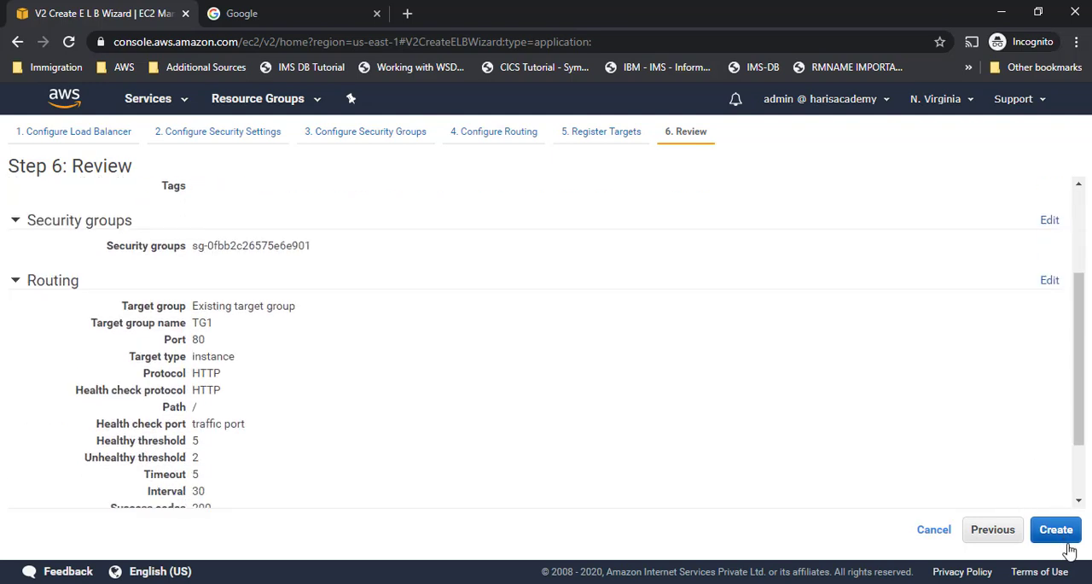
click(1055, 530)
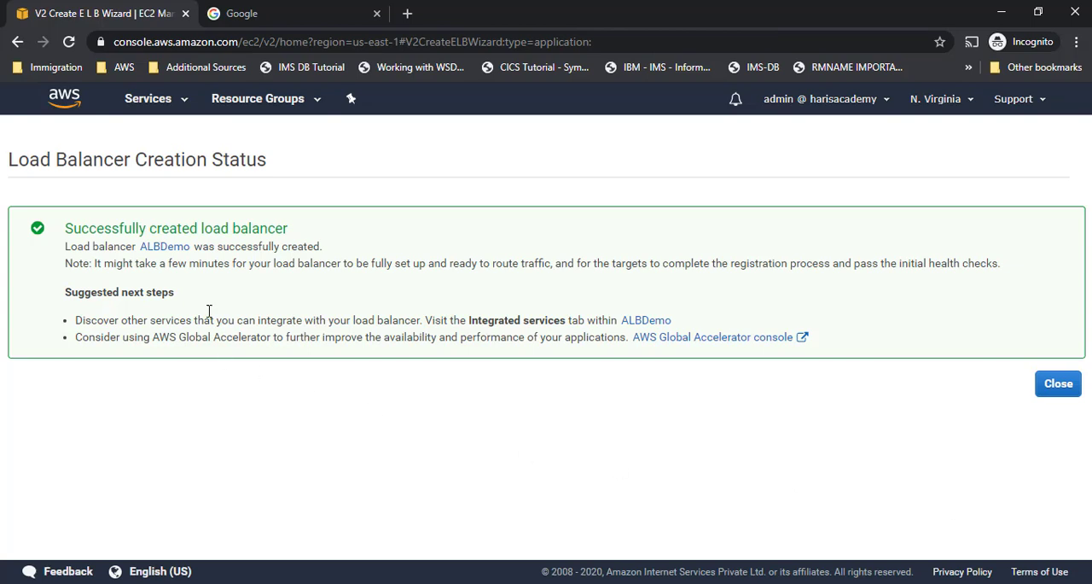
- Open the ALBDemo load balancer's listeners and bring up the rules of its HTTP:80 listener for viewing and editing
click(176, 248)
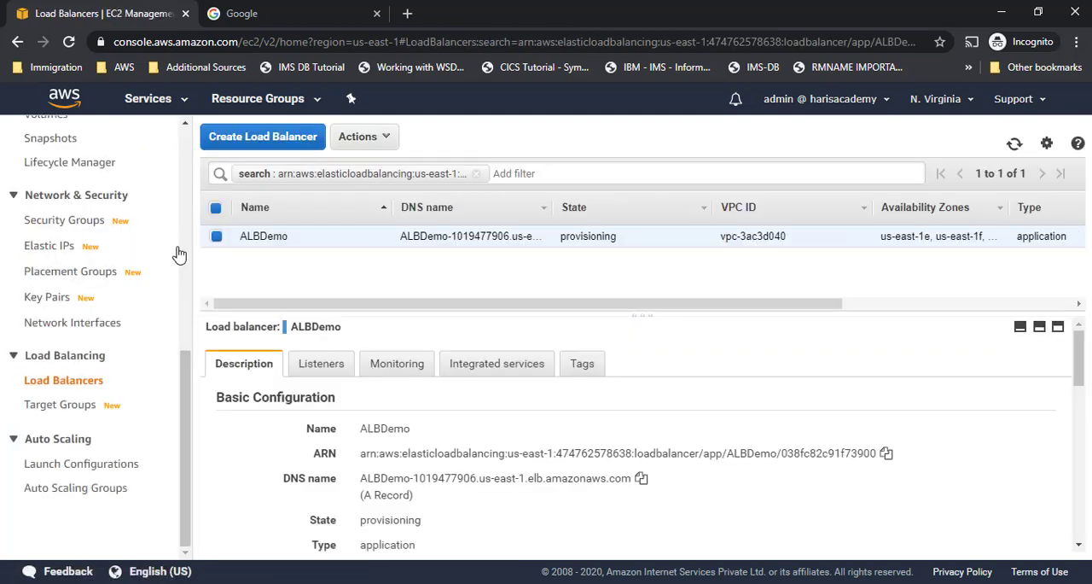
scroll(529, 397, down, 1)
scroll(480, 384, up, 1)
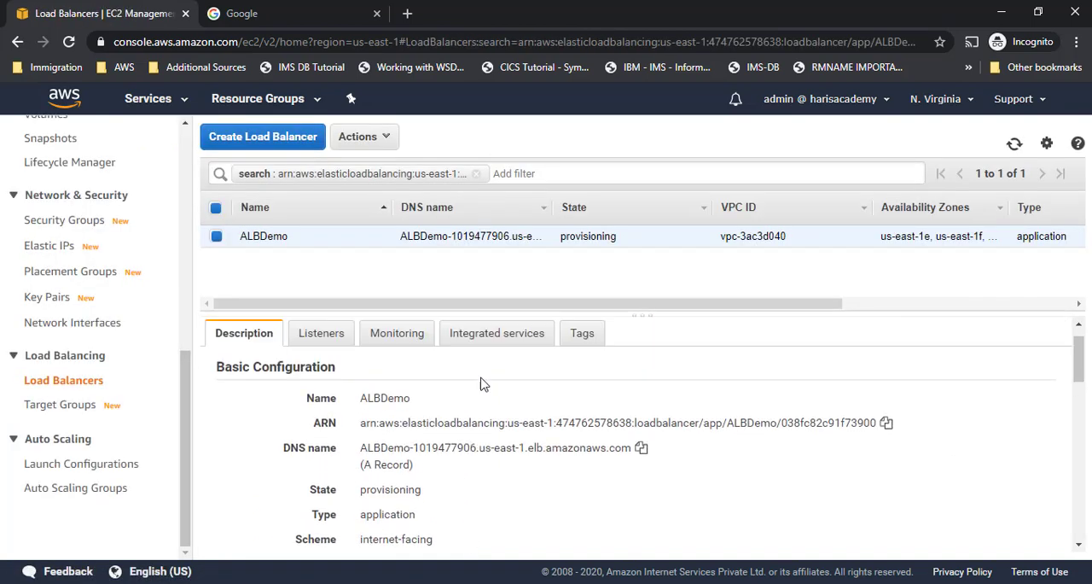
scroll(427, 386, up, 1)
click(322, 367)
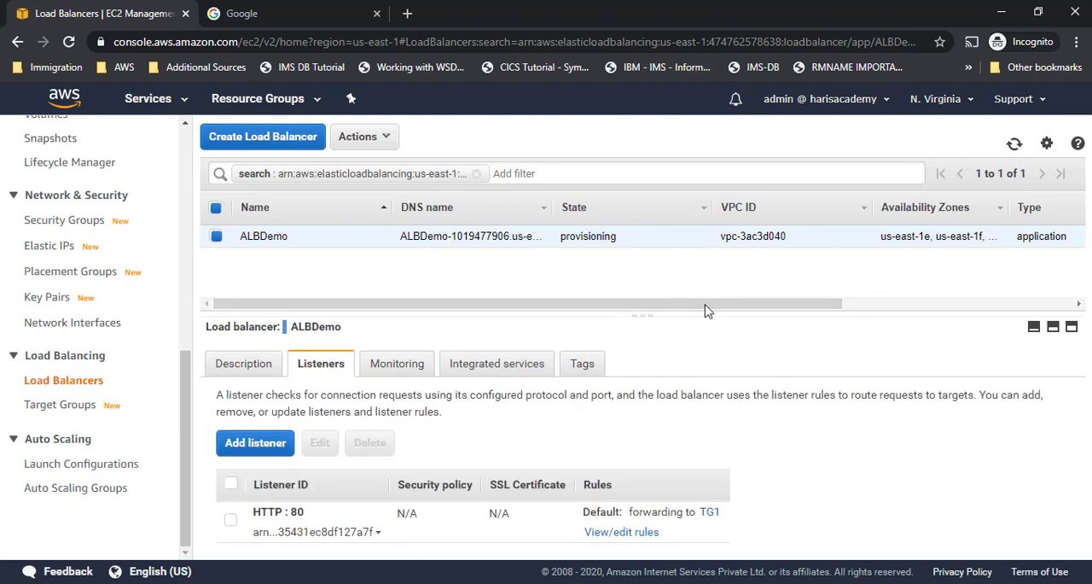
drag(708, 313, 700, 293)
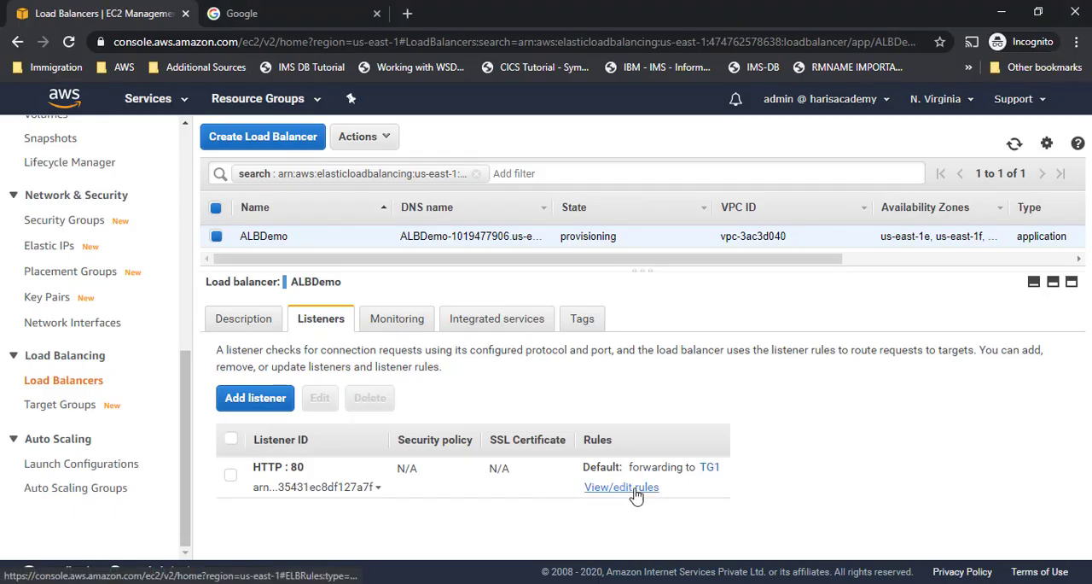
click(635, 489)
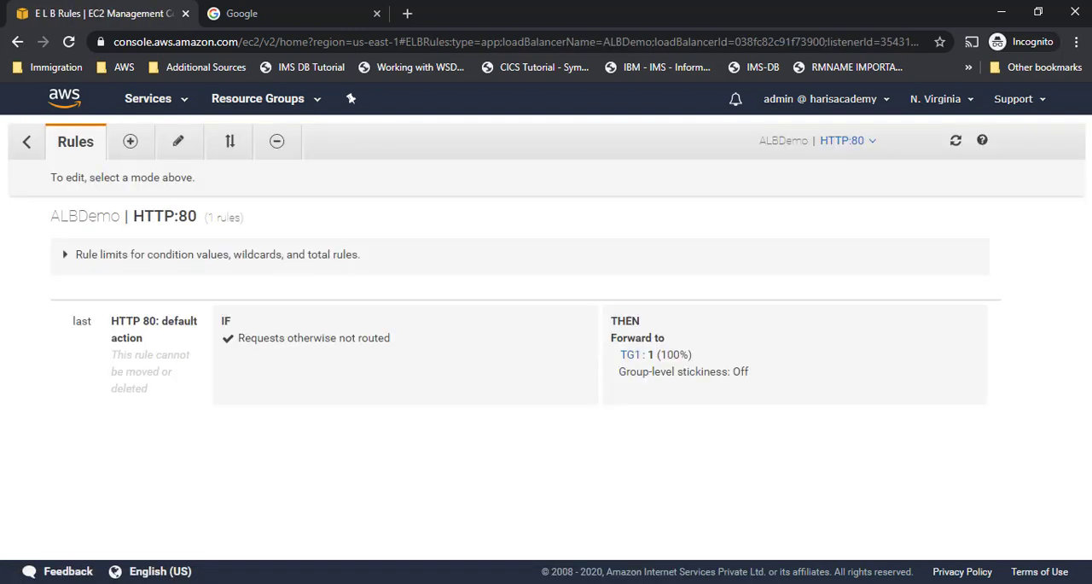
- Insert a new rule above the default action of ALBDemo's HTTP:80 listener
click(130, 141)
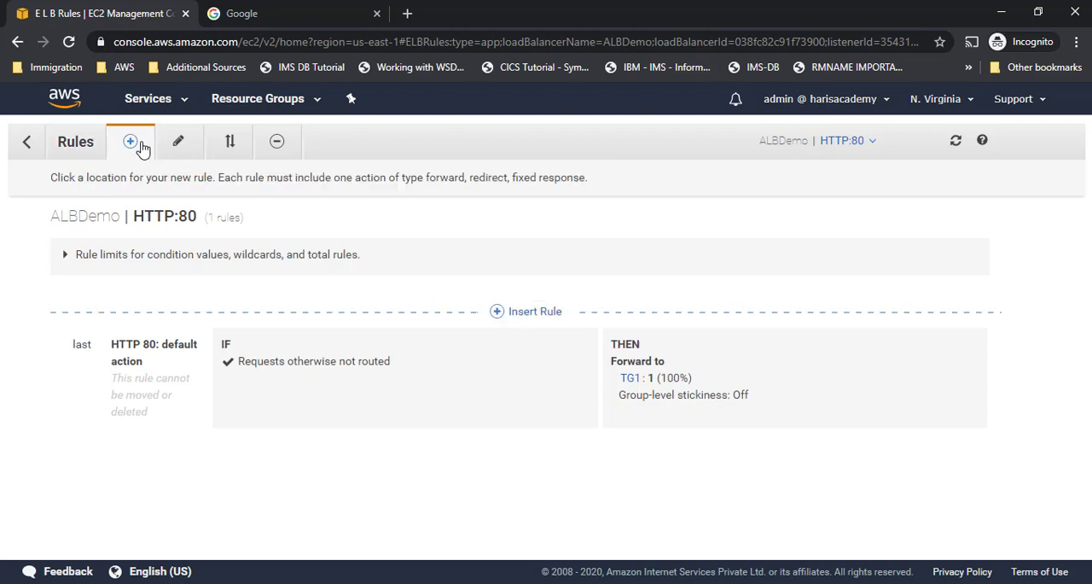
click(536, 311)
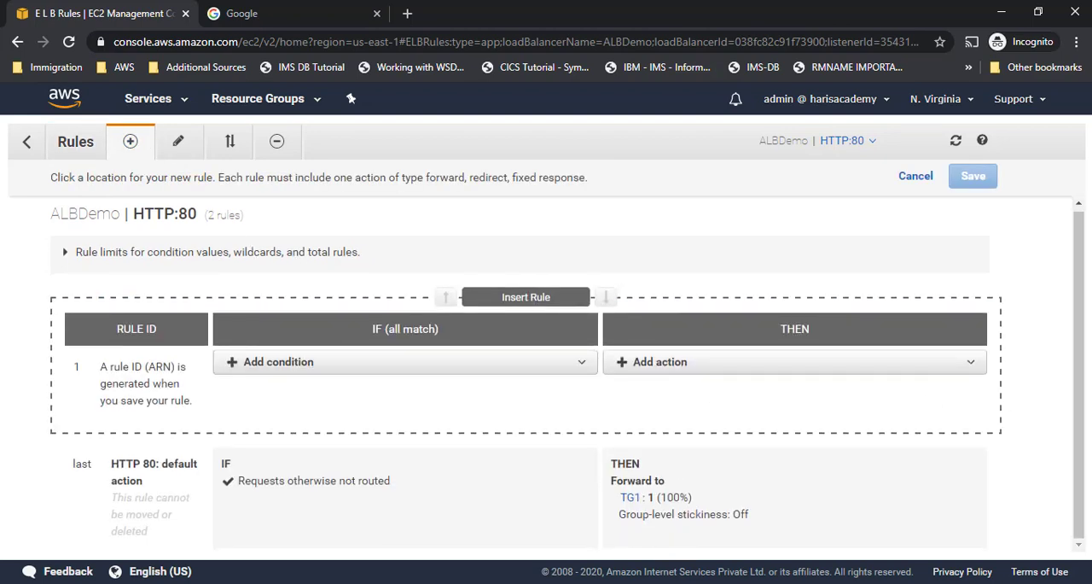
- Switch to the Notepad notes and append /* to the ALB URL/index.html/image path
key(alt+Tab)
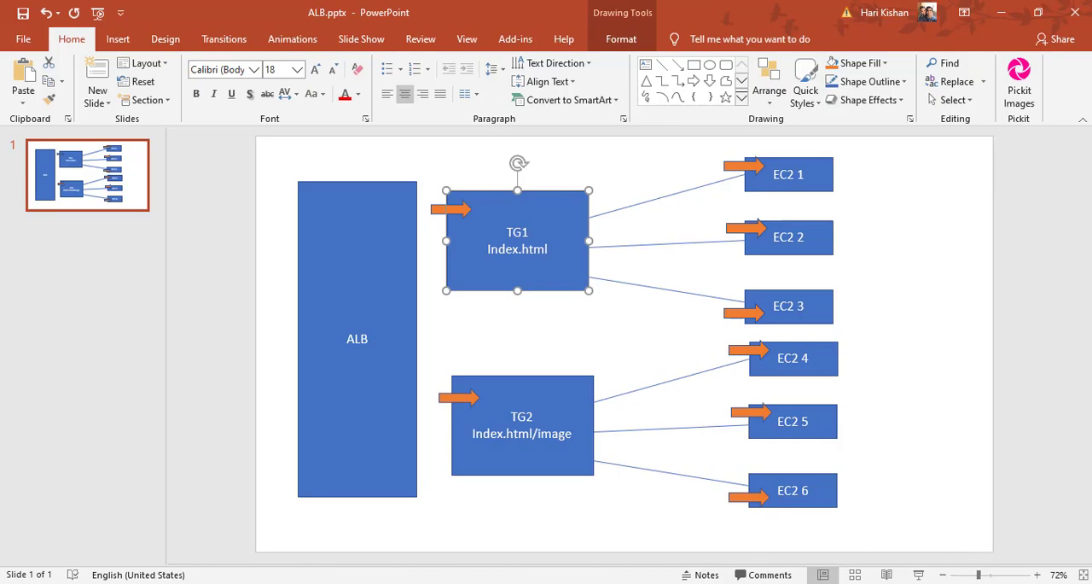
key(alt+Tab)
drag(35, 270, 147, 270)
drag(264, 270, 311, 271)
click(310, 271)
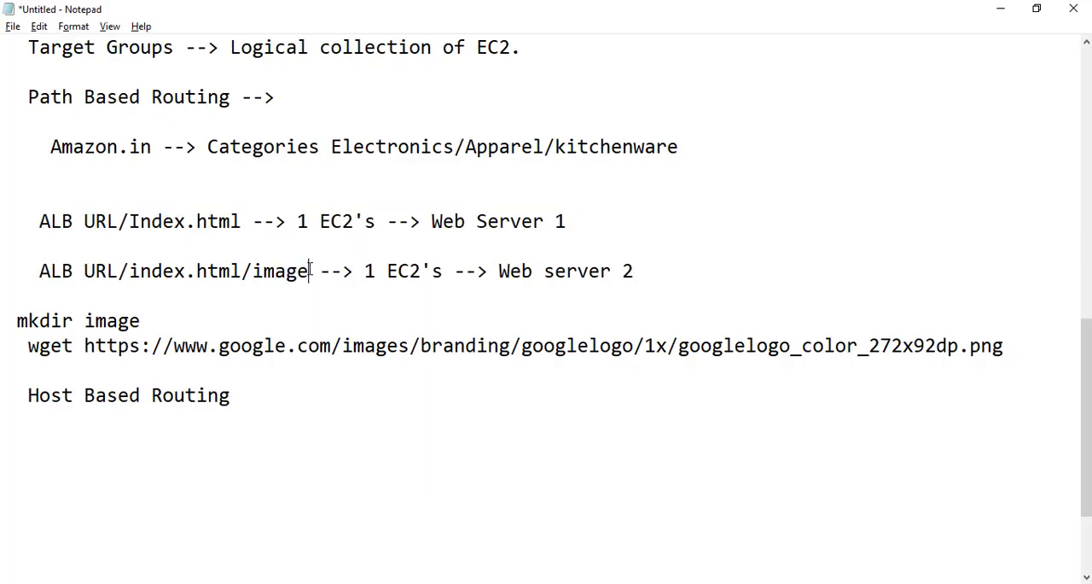
text(/*)
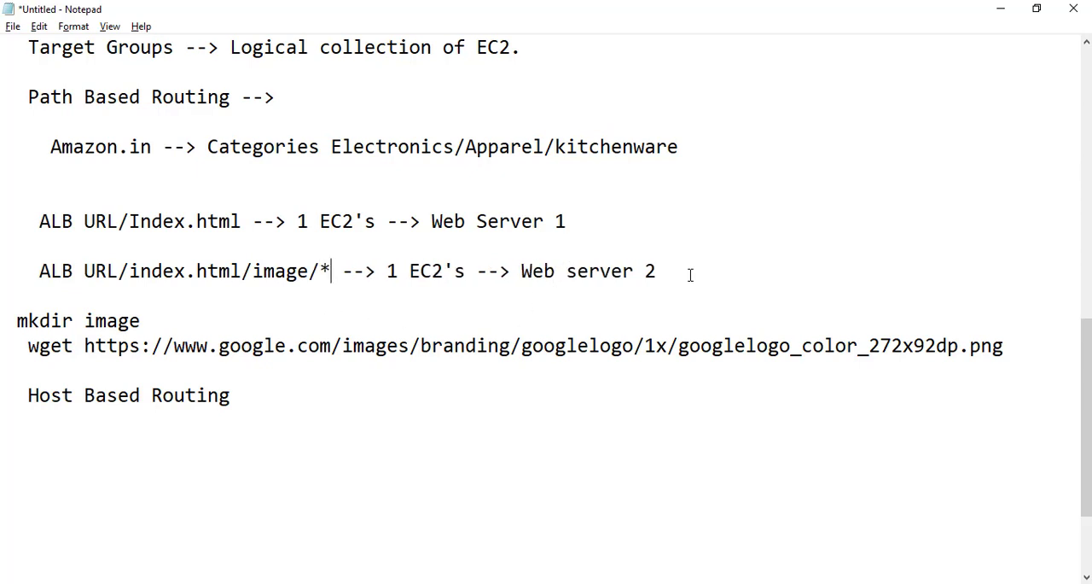
- Switch back to the AWS console in the browser and give the new rule a path condition of /image/*
key(alt+Tab)
key(alt+Tab)
key(alt+Tab)
click(366, 370)
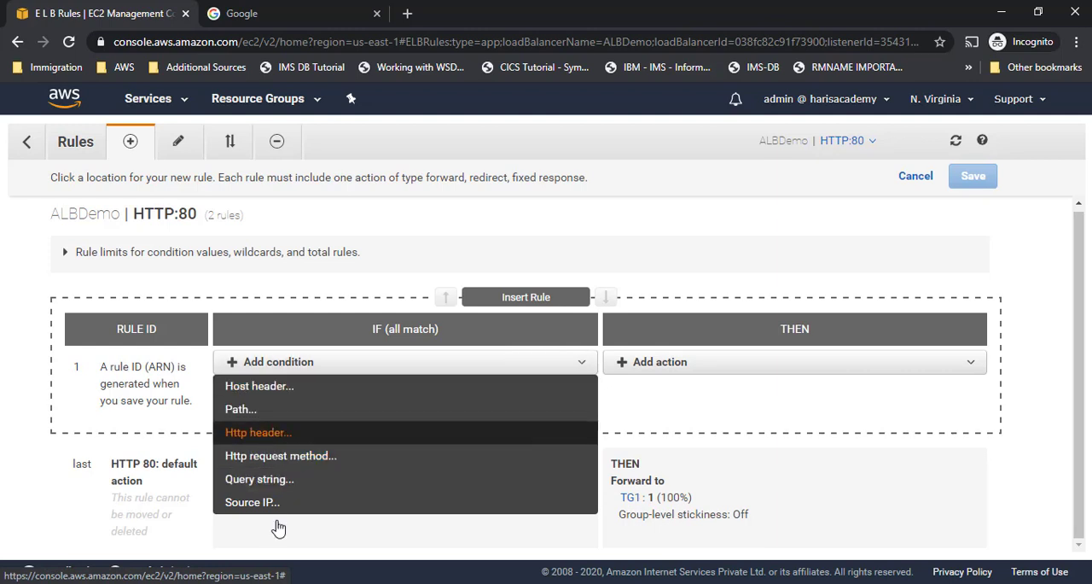
click(275, 415)
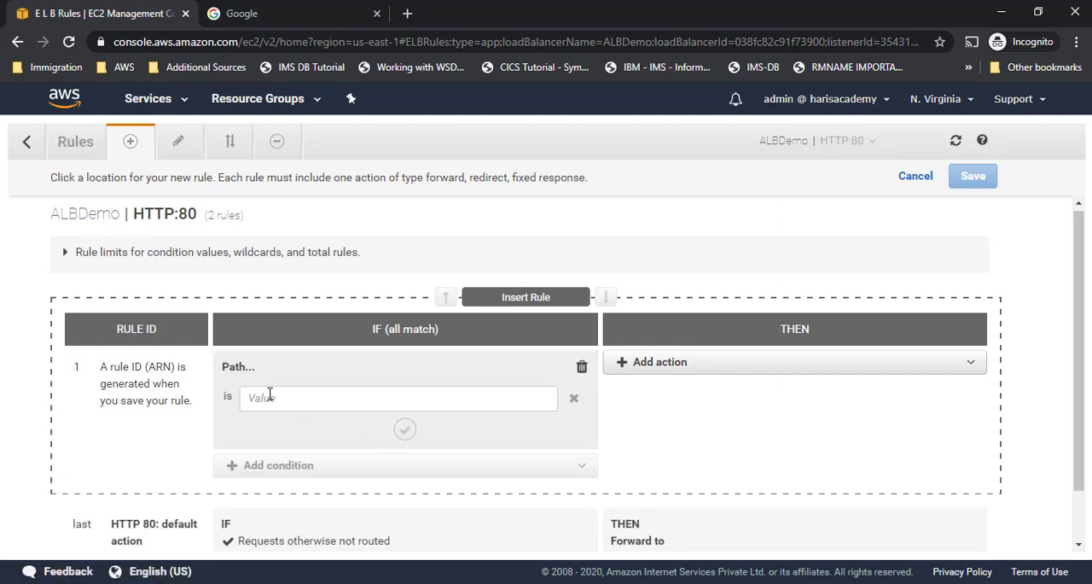
click(270, 395)
text(/image/*)
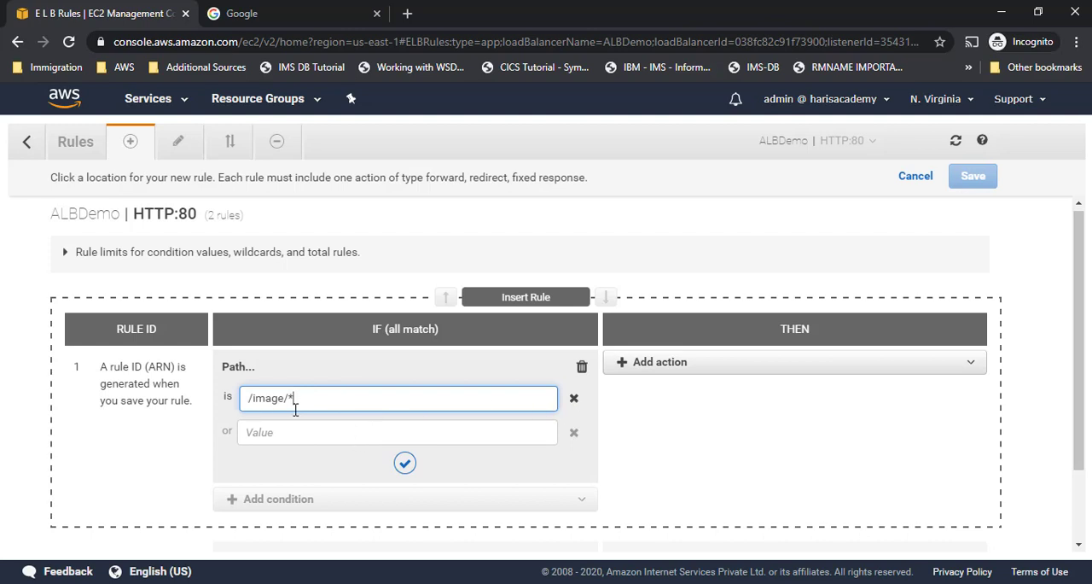
click(405, 465)
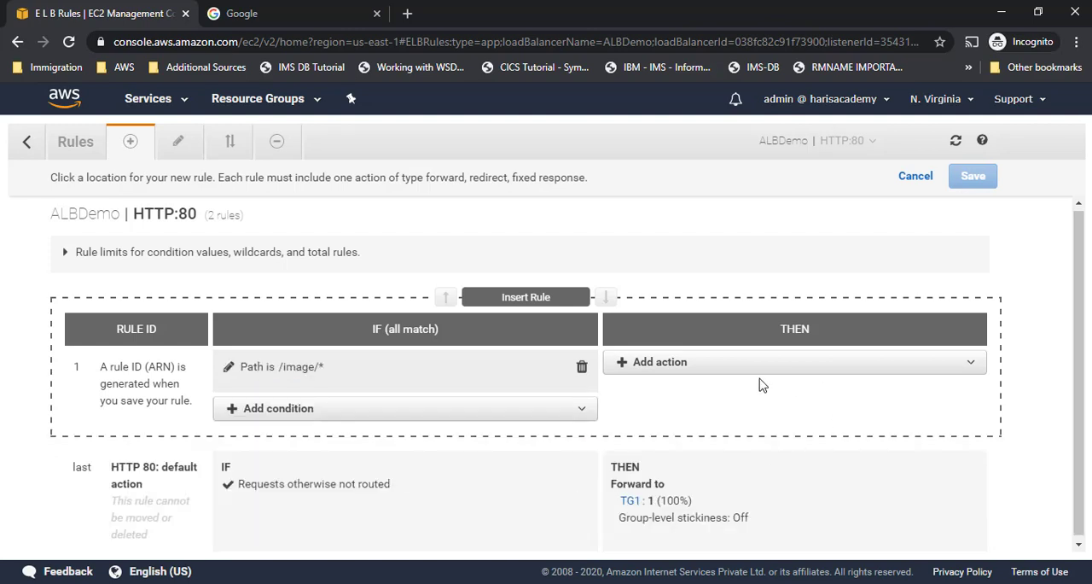
- Add a forward action to the new rule that sends matching requests to target group TG2
click(732, 368)
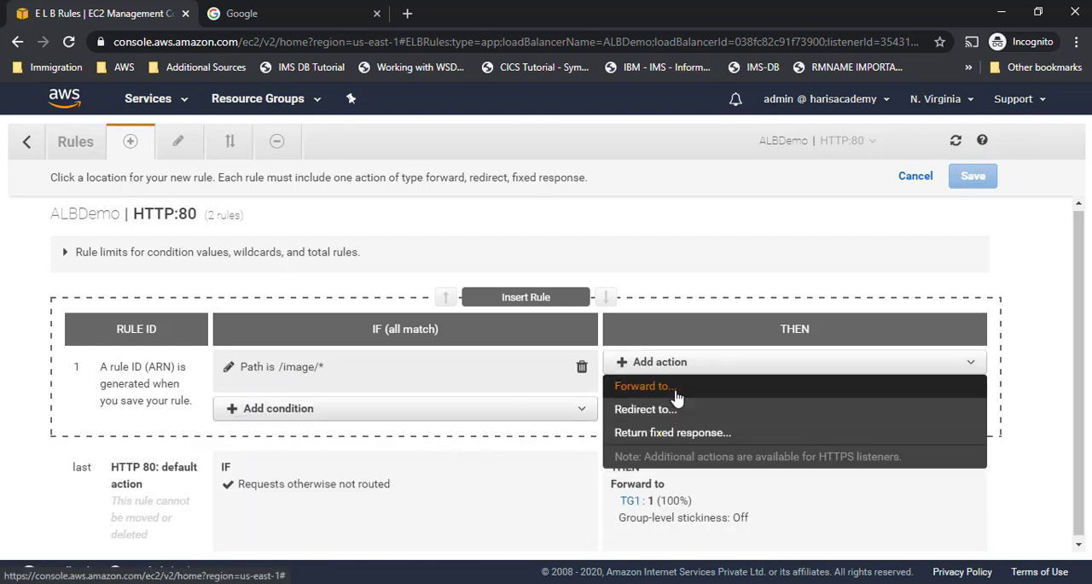
click(678, 396)
click(658, 415)
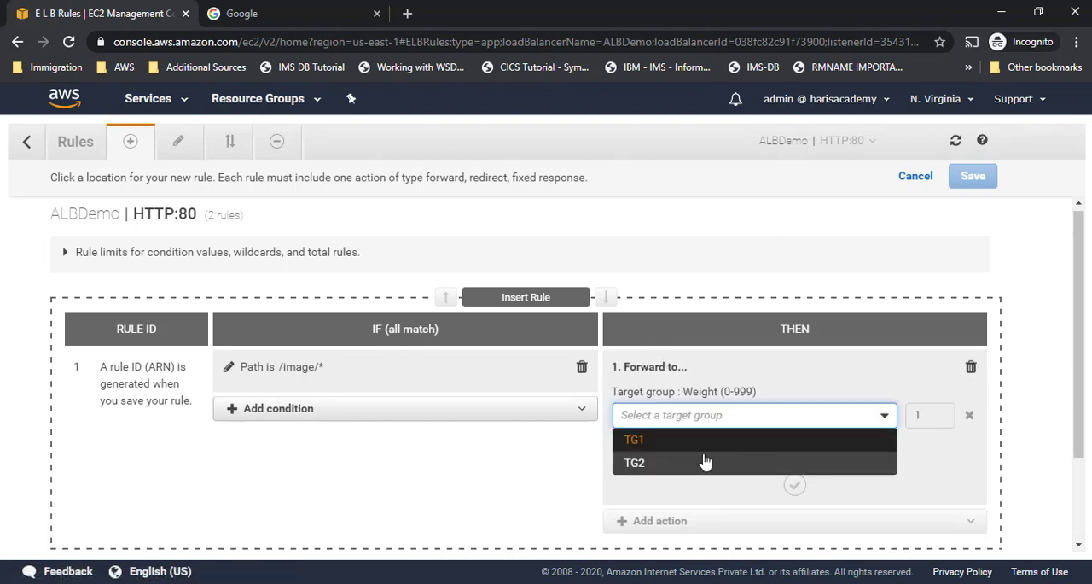
click(632, 466)
click(795, 541)
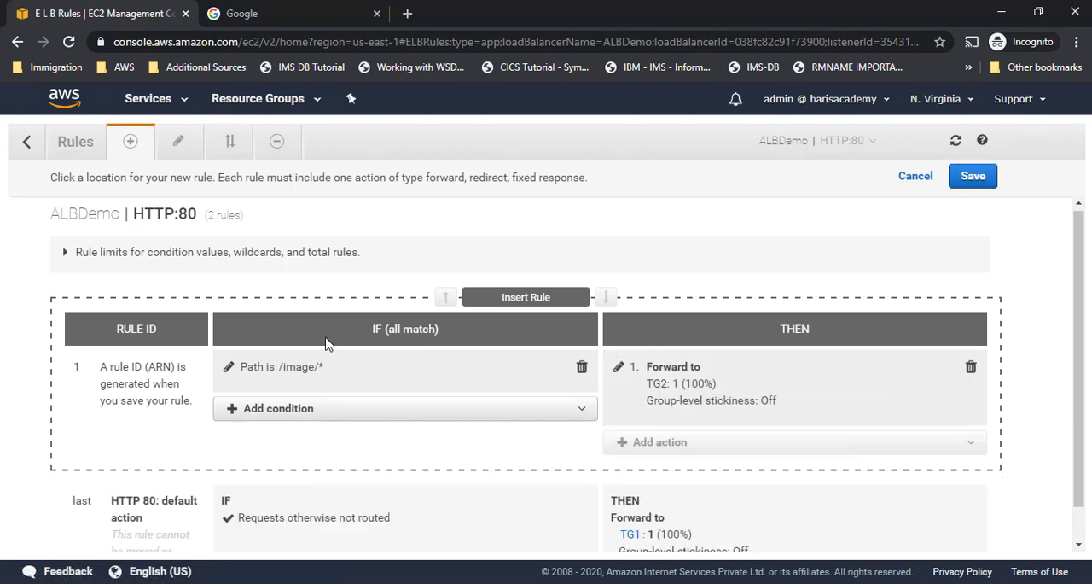
- Expand the rule limits and review those for total rules, condition values, wildcards and weighted target groups, plus the rule's group-level stickiness
click(65, 255)
drag(87, 273, 333, 279)
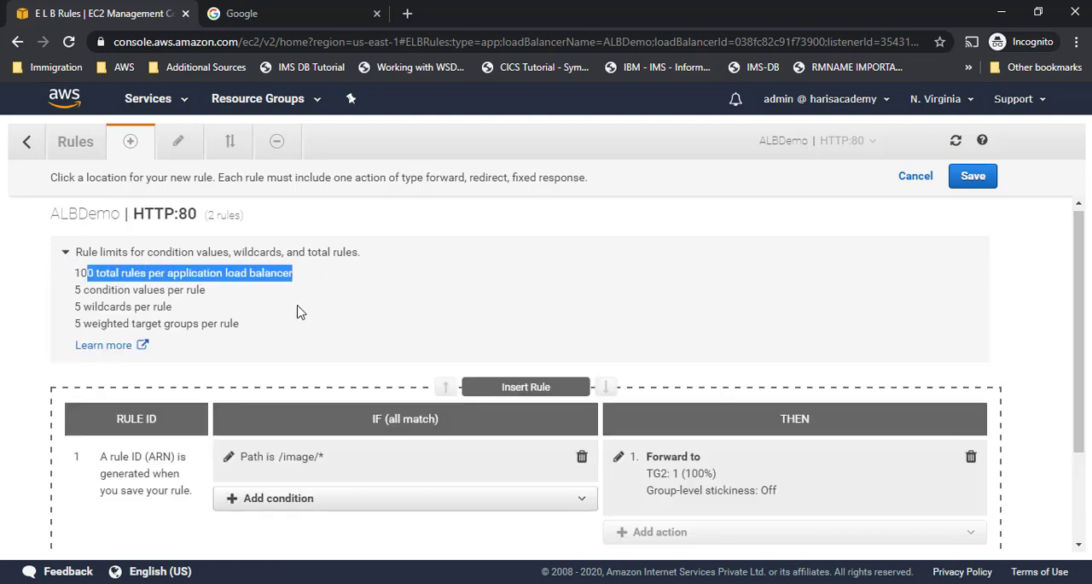
drag(90, 290, 236, 298)
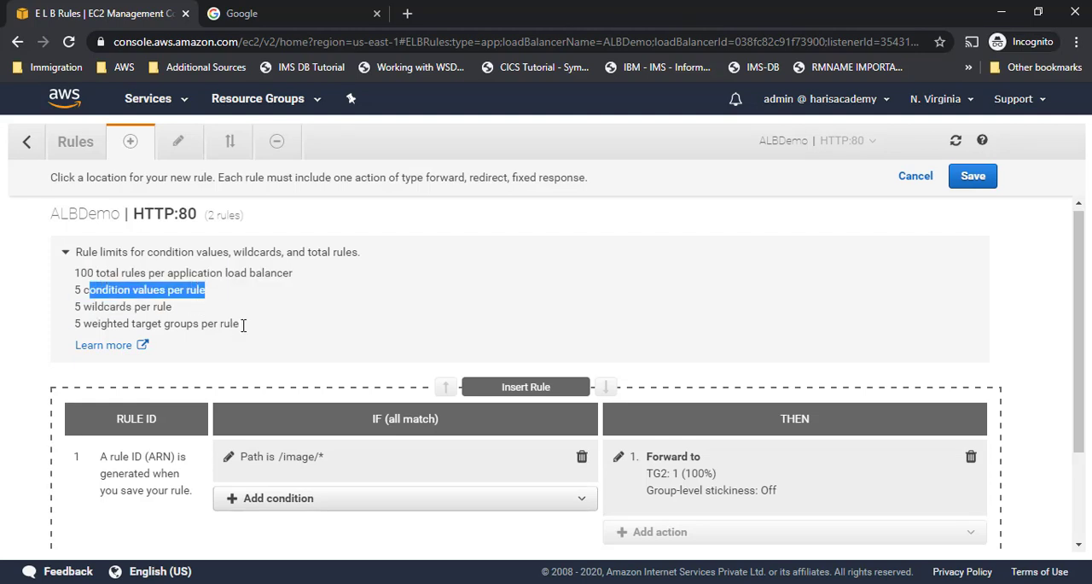
scroll(296, 383, down, 2)
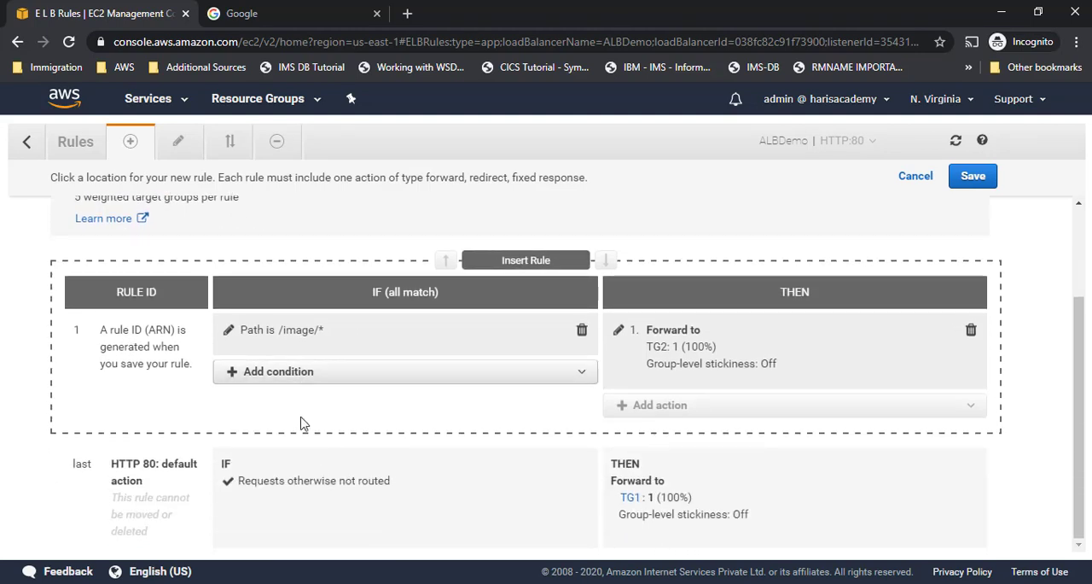
scroll(285, 357, up, 2)
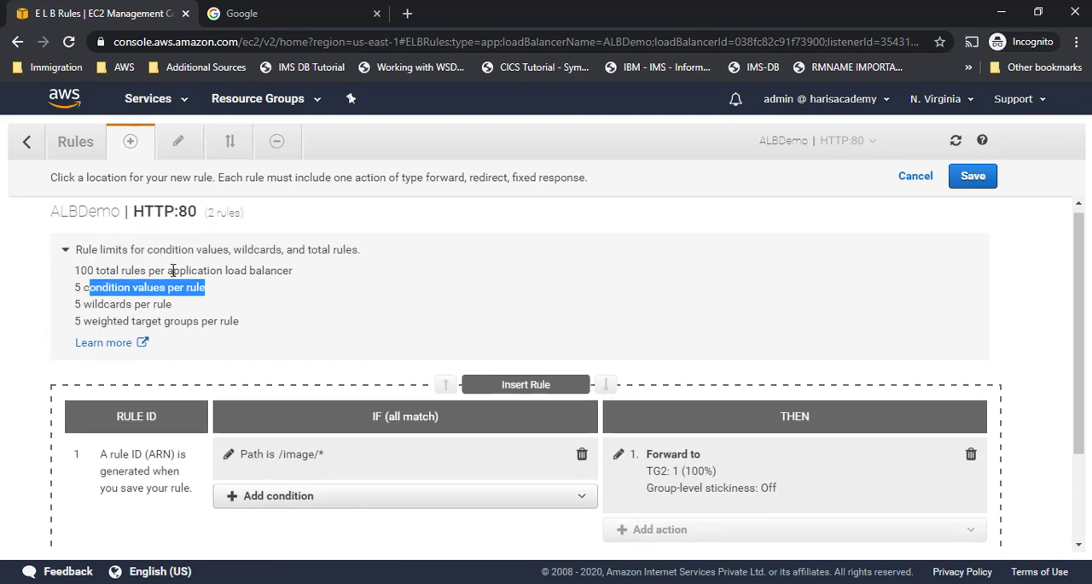
drag(82, 309, 172, 311)
click(320, 463)
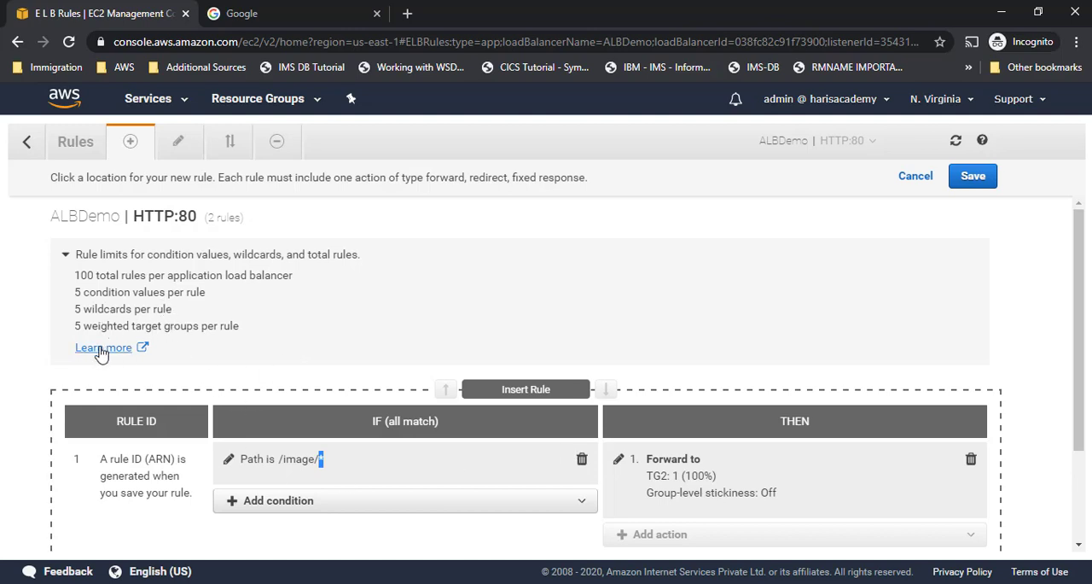
drag(97, 326, 241, 327)
scroll(645, 354, down, 2)
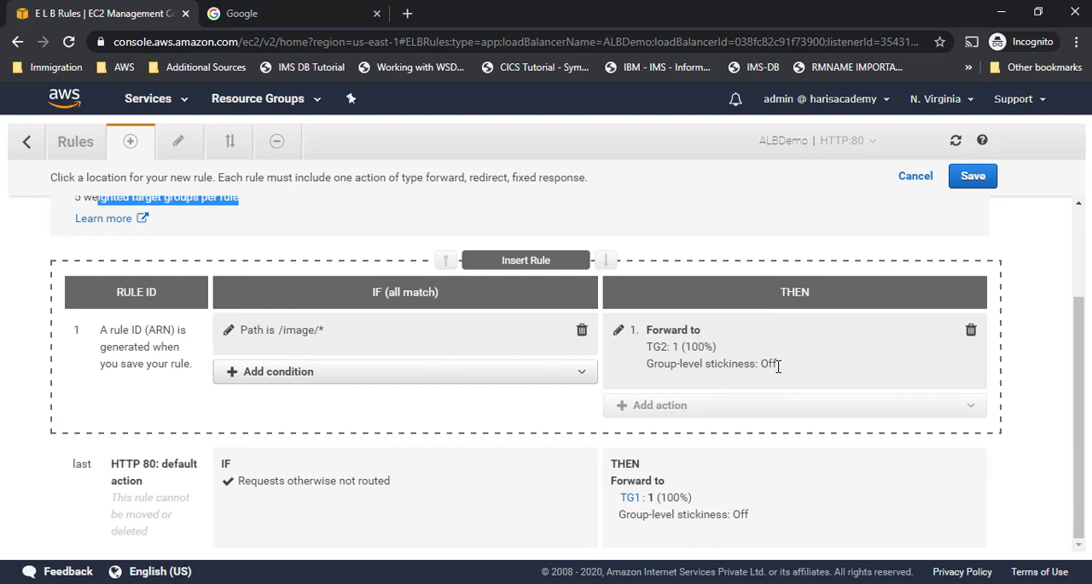
scroll(892, 314, up, 1)
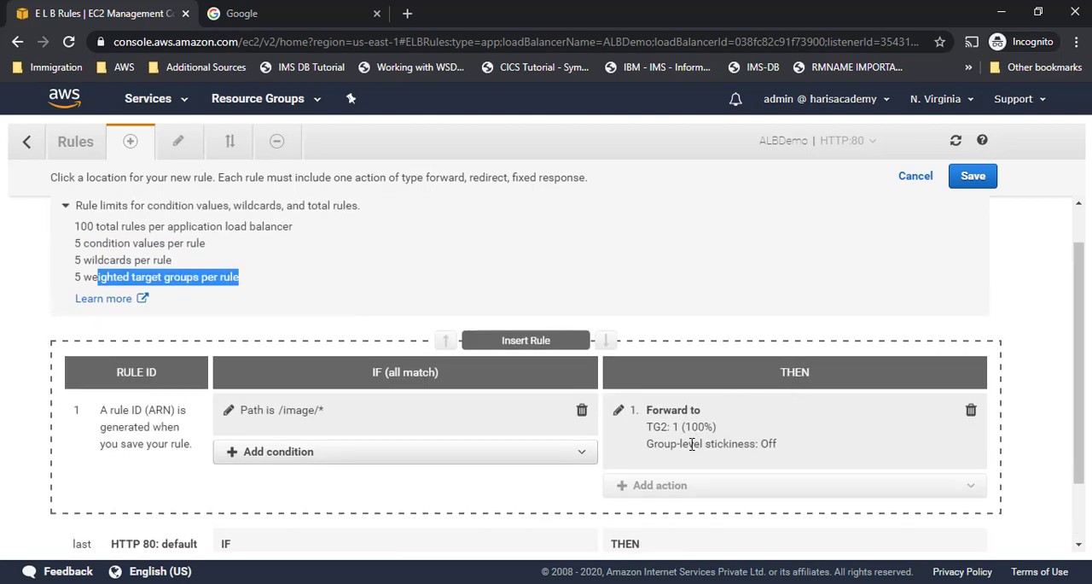
drag(665, 444, 821, 444)
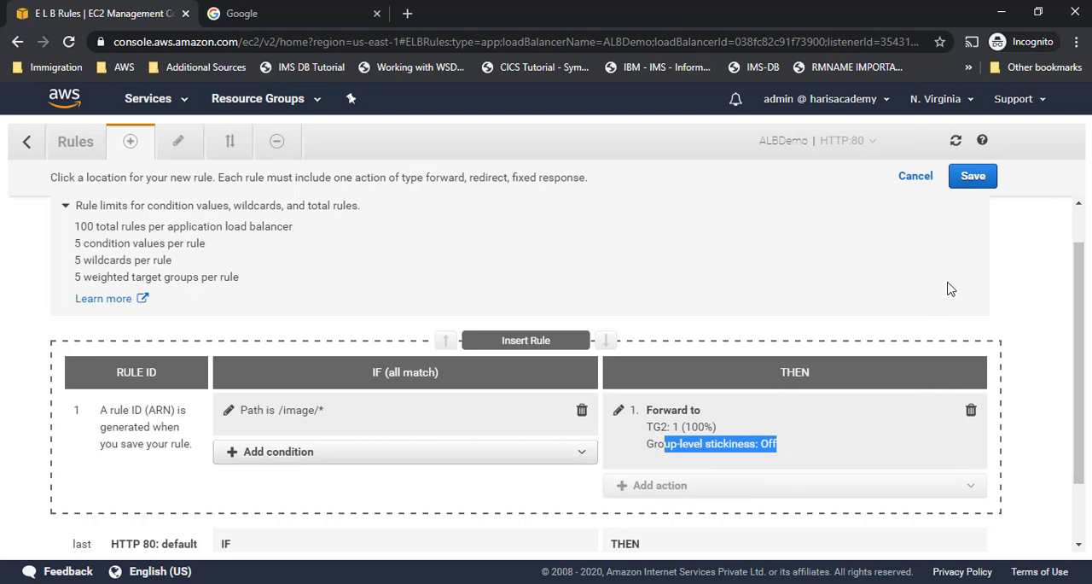
- Save the new listener rule and review the conditions and forwarding targets of it and the default rule
scroll(939, 302, down, 1)
scroll(963, 310, up, 2)
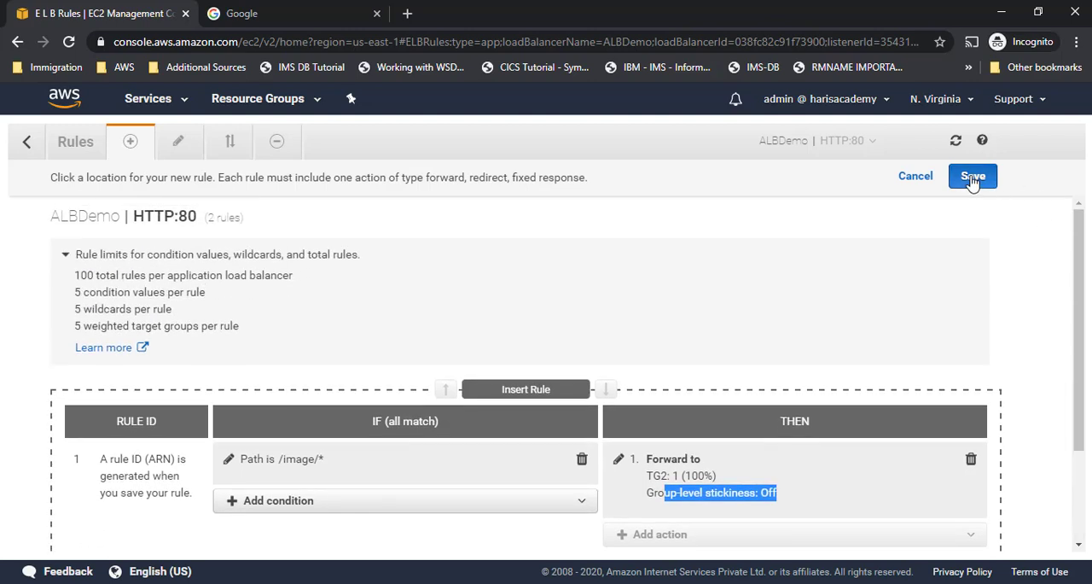
click(972, 178)
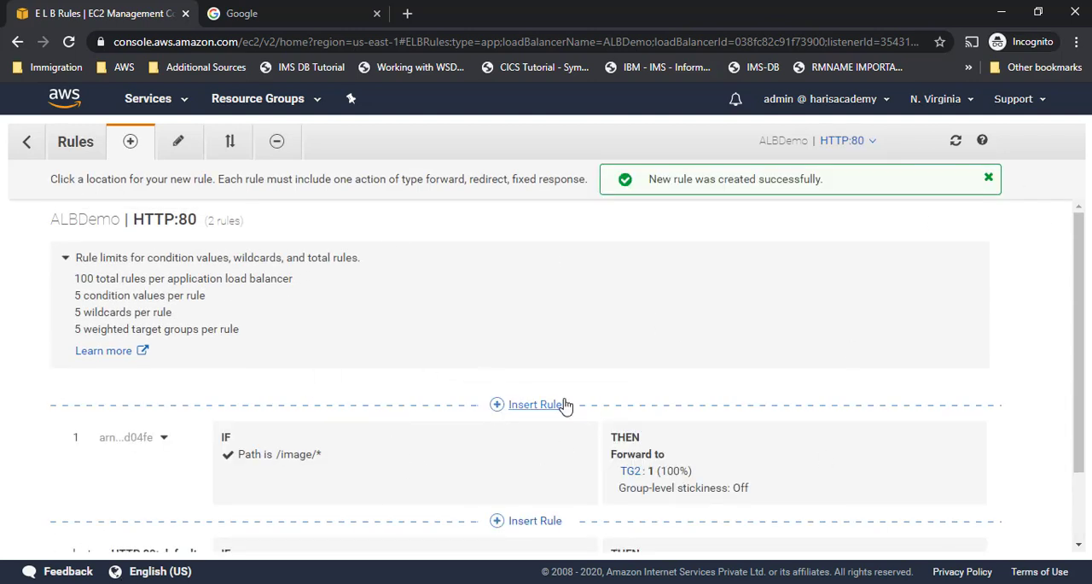
scroll(564, 404, down, 2)
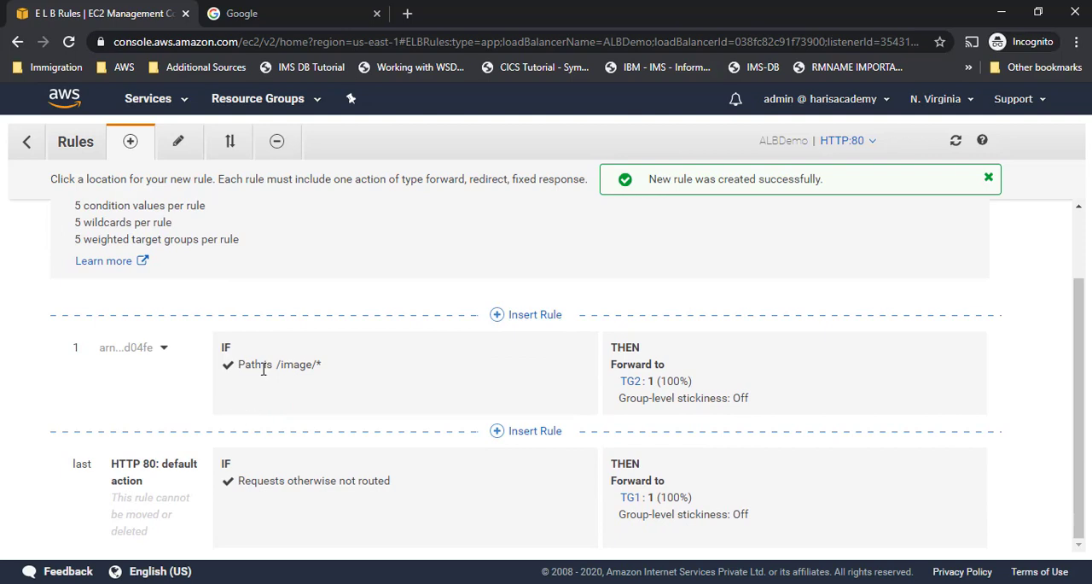
drag(237, 369, 350, 370)
drag(249, 484, 424, 481)
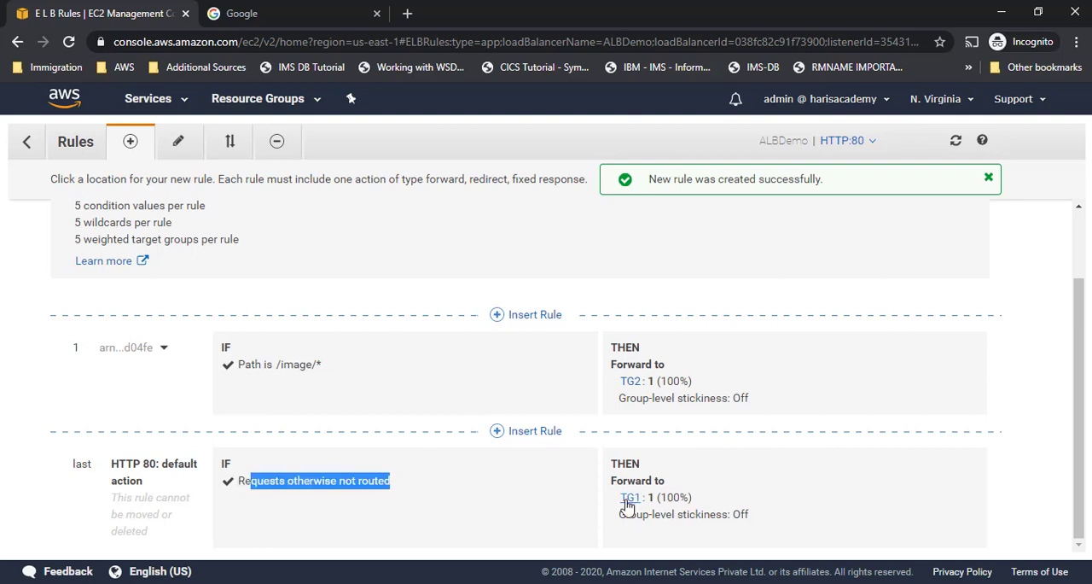
scroll(40, 246, up, 2)
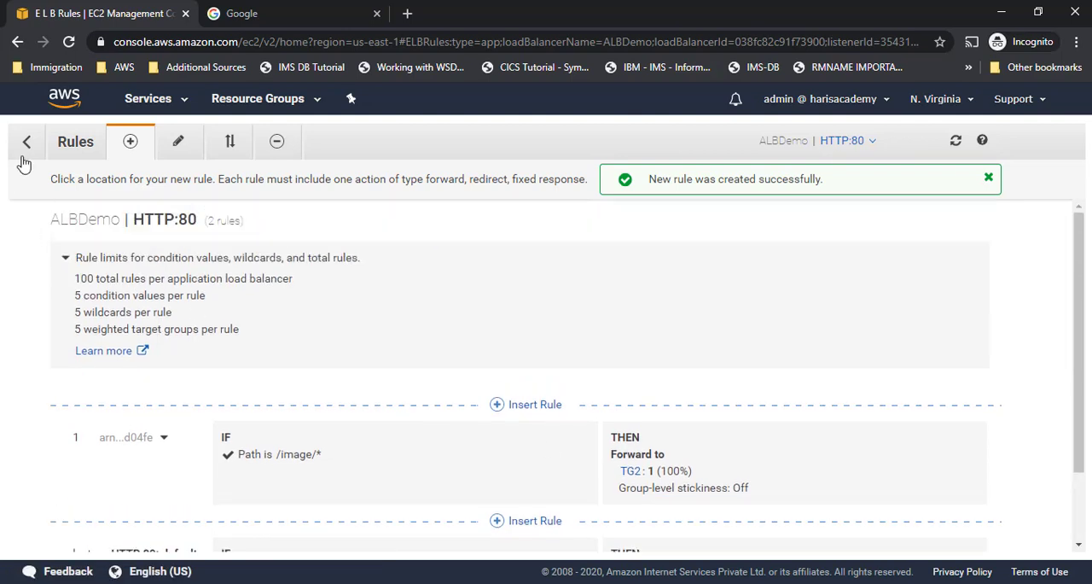
- Return to the ALBDemo load balancer's description and copy its DNS name
click(27, 141)
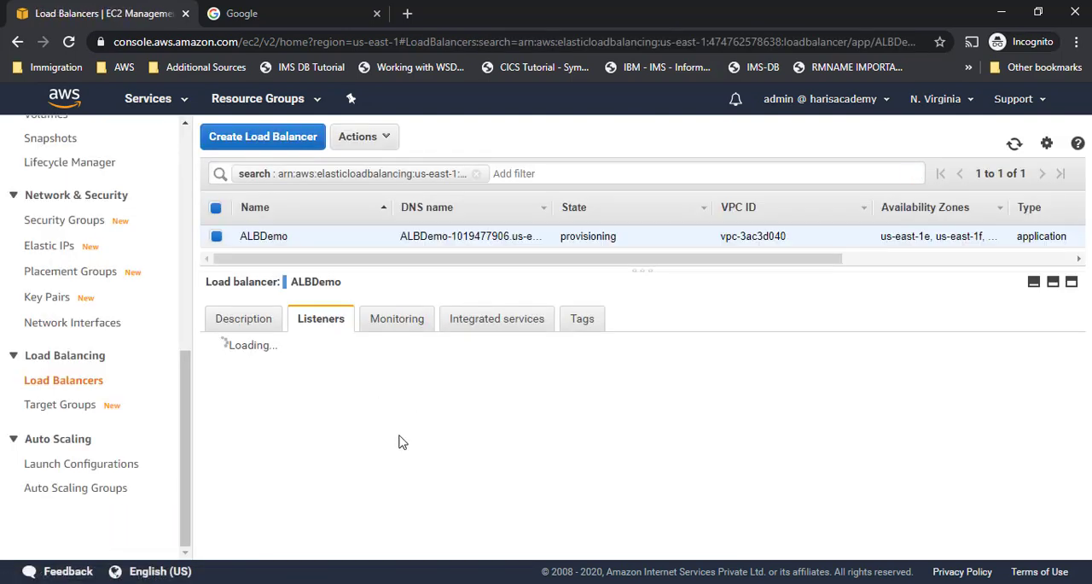
click(235, 332)
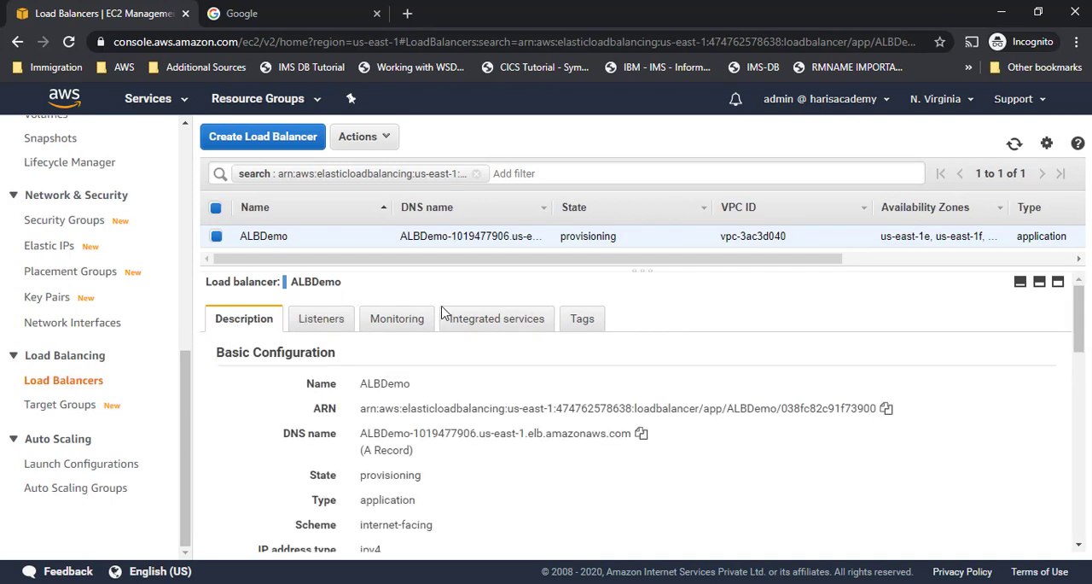
scroll(373, 453, down, 1)
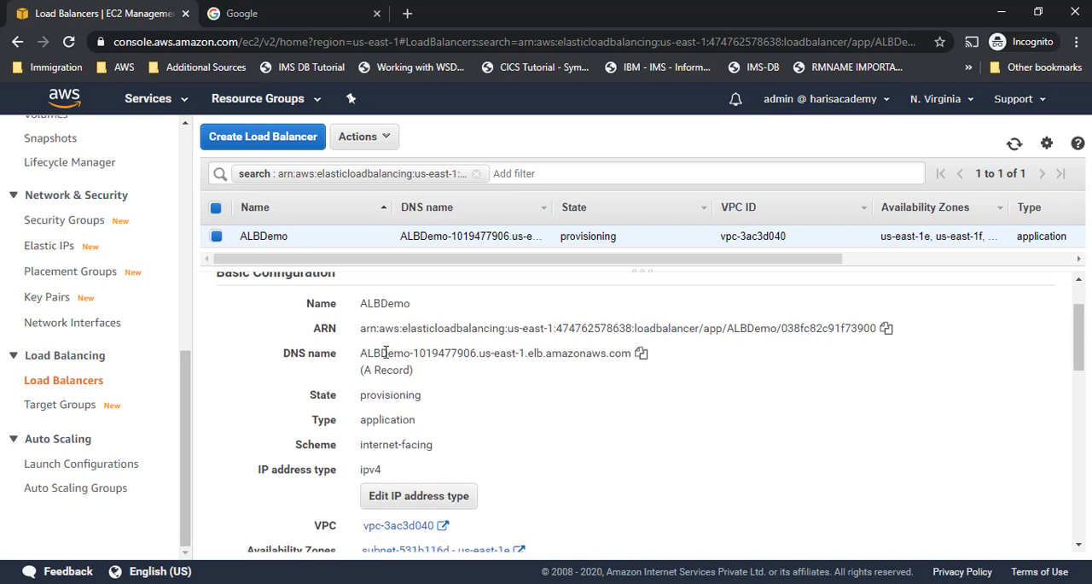
drag(372, 352, 631, 356)
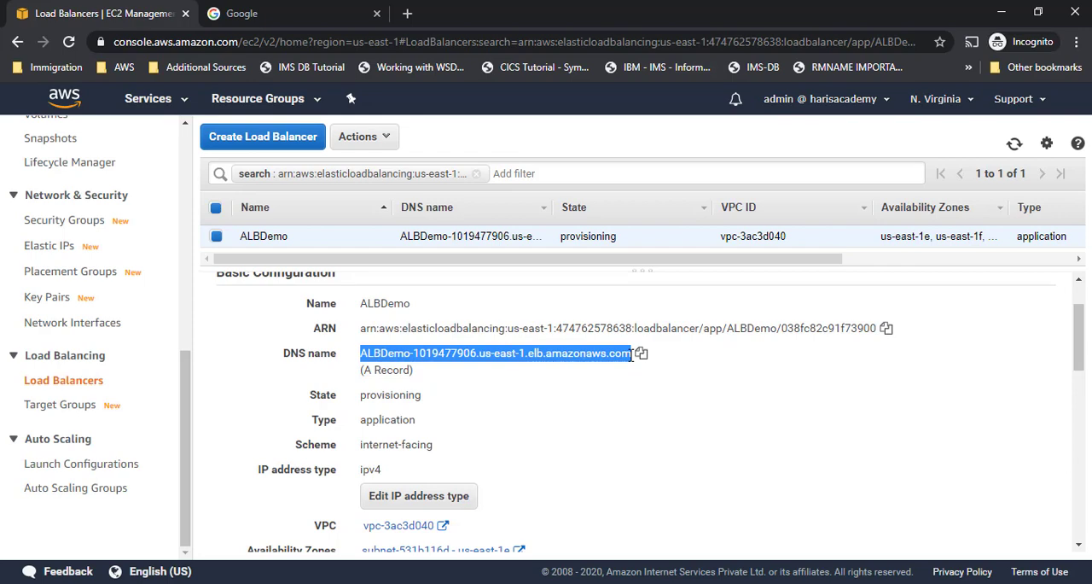
key(ctrl+c)
- Try to load the copied load balancer DNS name in a new browser tab
key(ctrl+t)
key(ctrl+v)
key(Return)
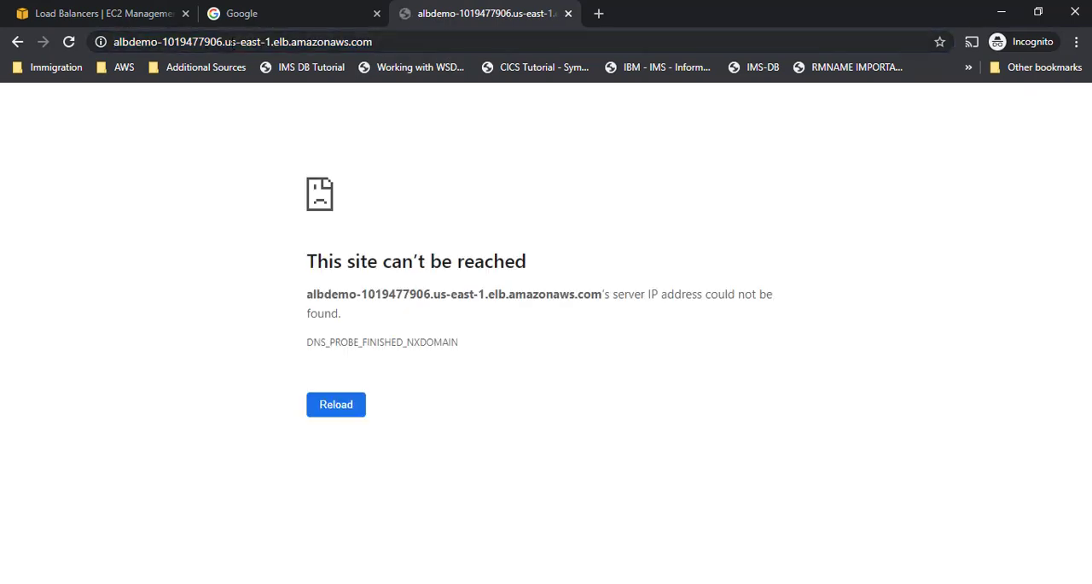
- Refresh the load balancer list to check ALBDemo's state, and return to the page at its DNS name
click(100, 15)
scroll(779, 408, up, 2)
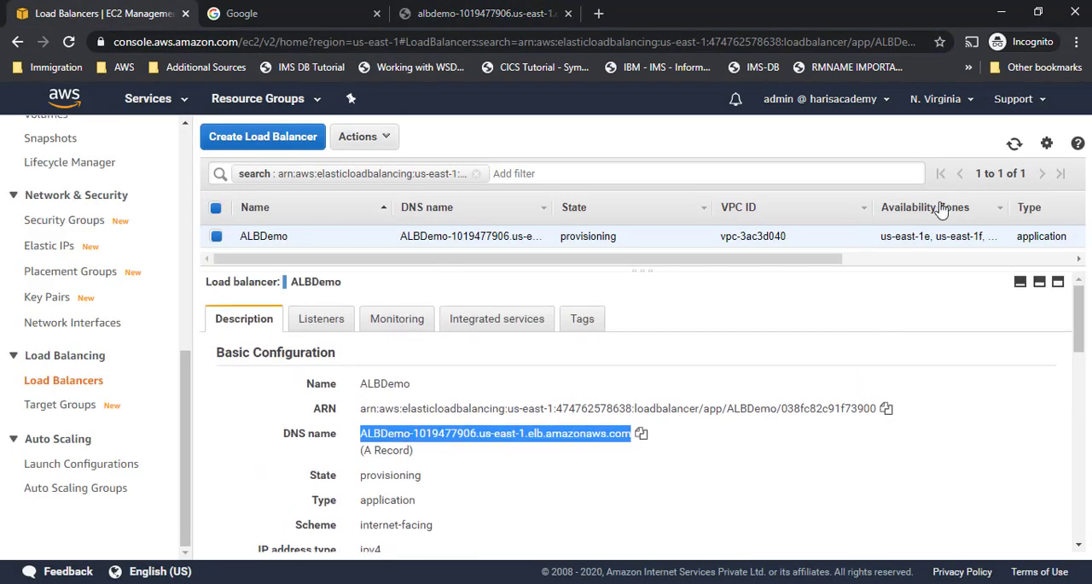
click(1014, 144)
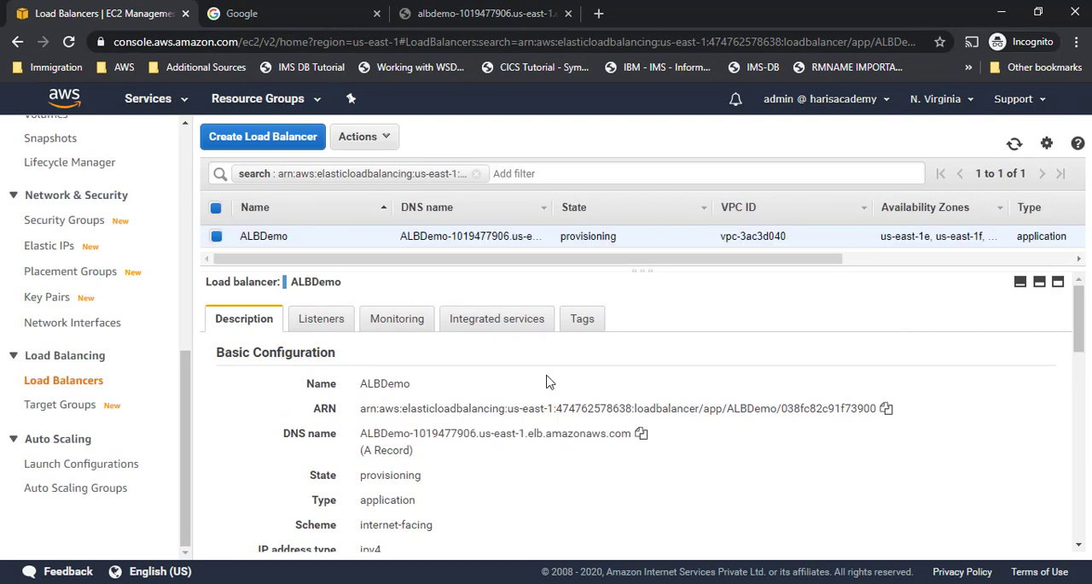
drag(765, 271, 506, 345)
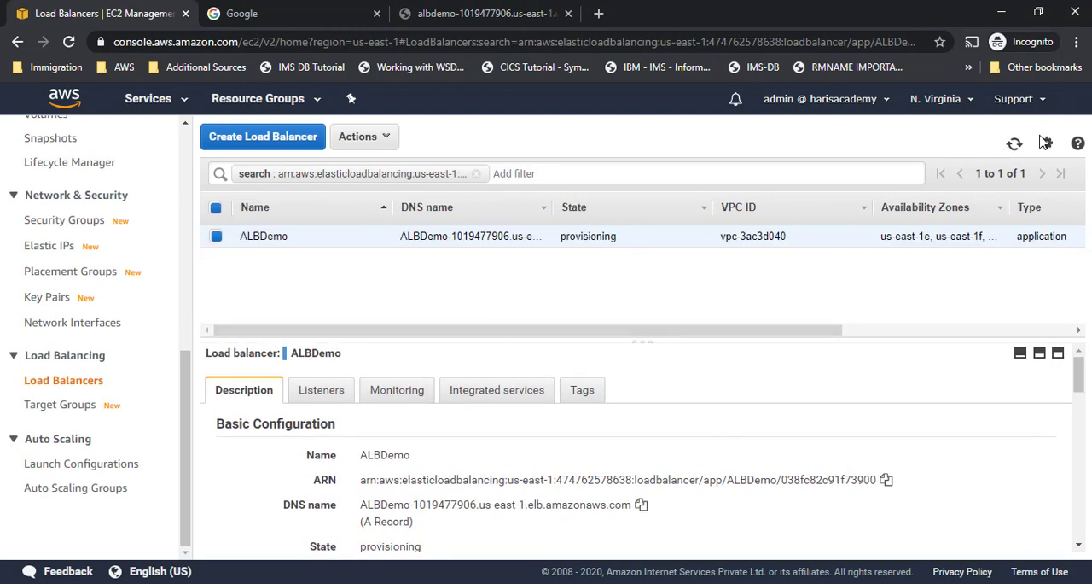
click(1015, 144)
click(1015, 145)
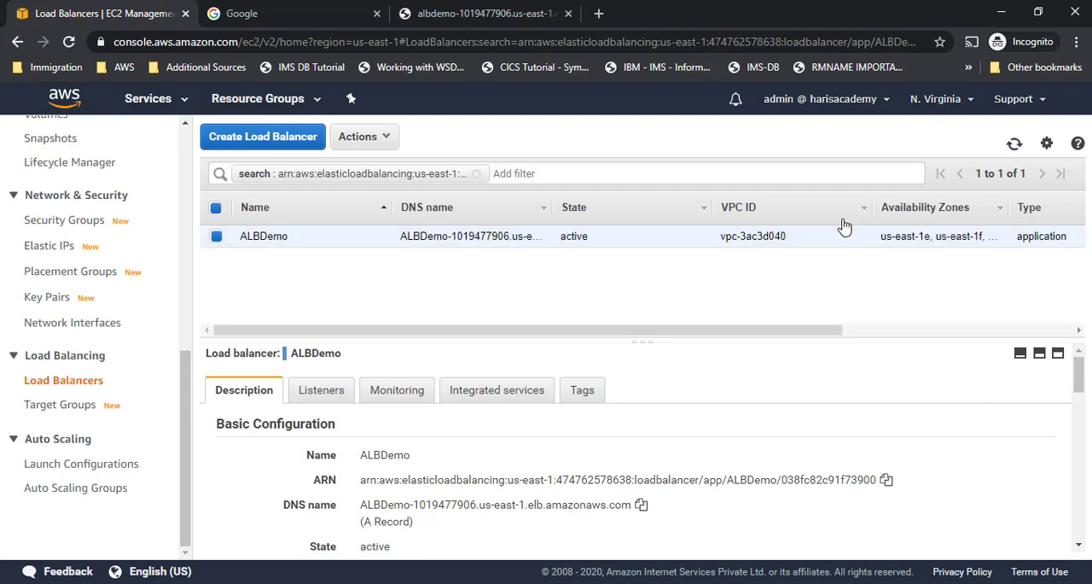
click(451, 14)
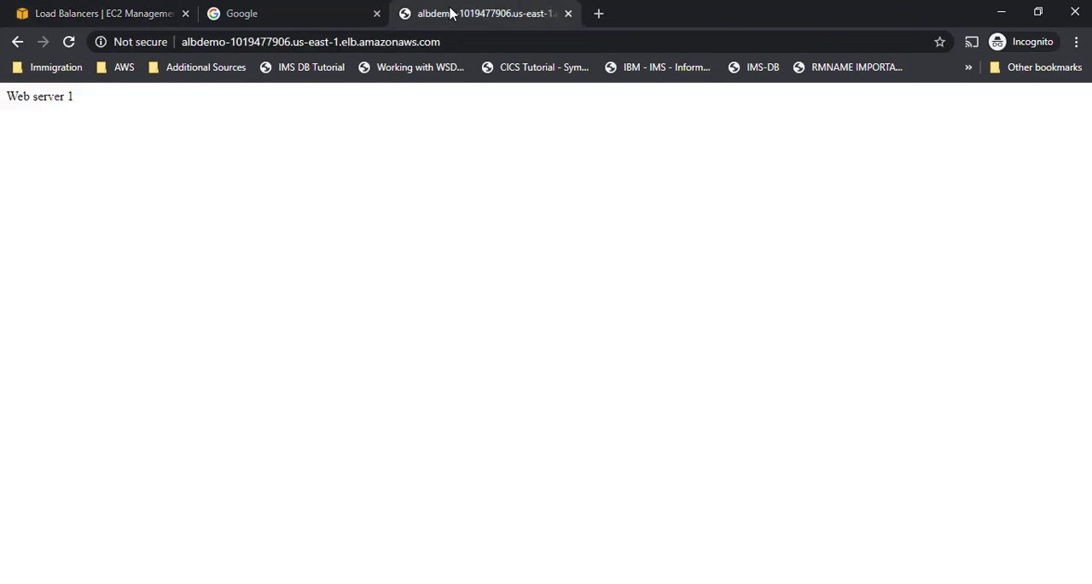
- Load the load balancer's DNS name without a path and refresh the page repeatedly to check which web server responds
click(378, 42)
key(Return)
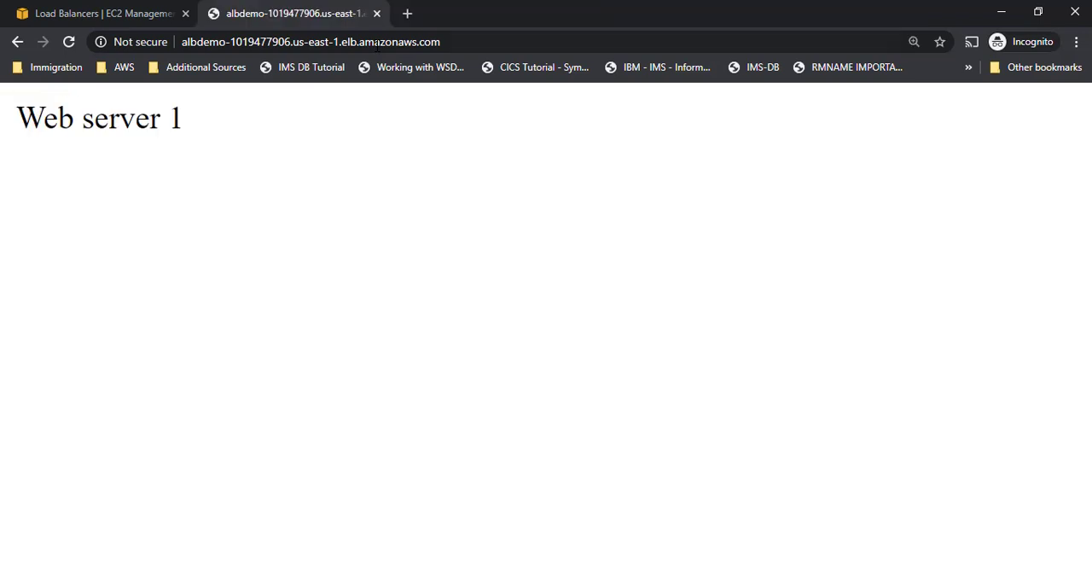
key(F5)
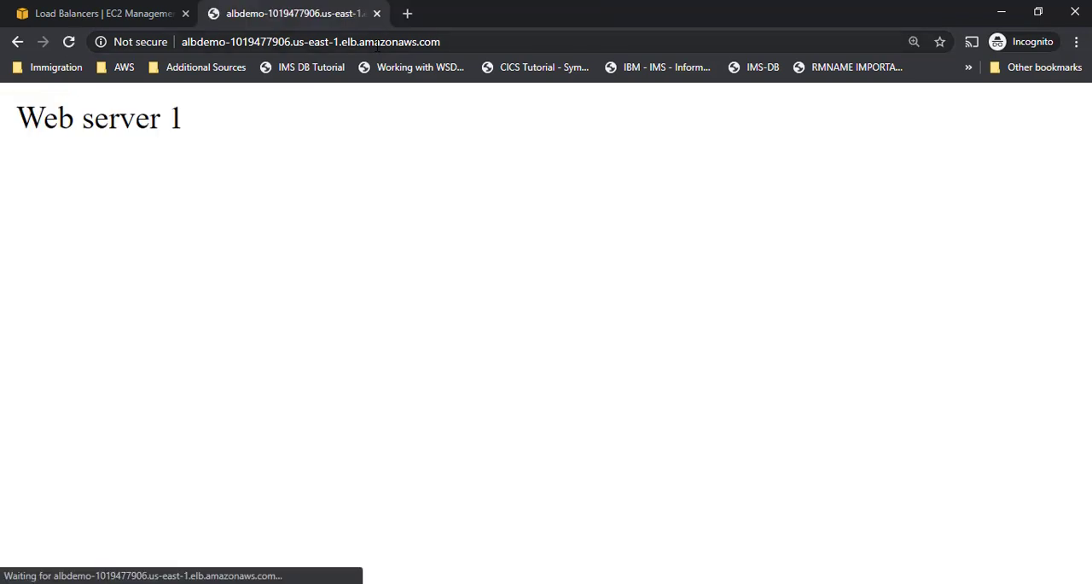
key(F5)
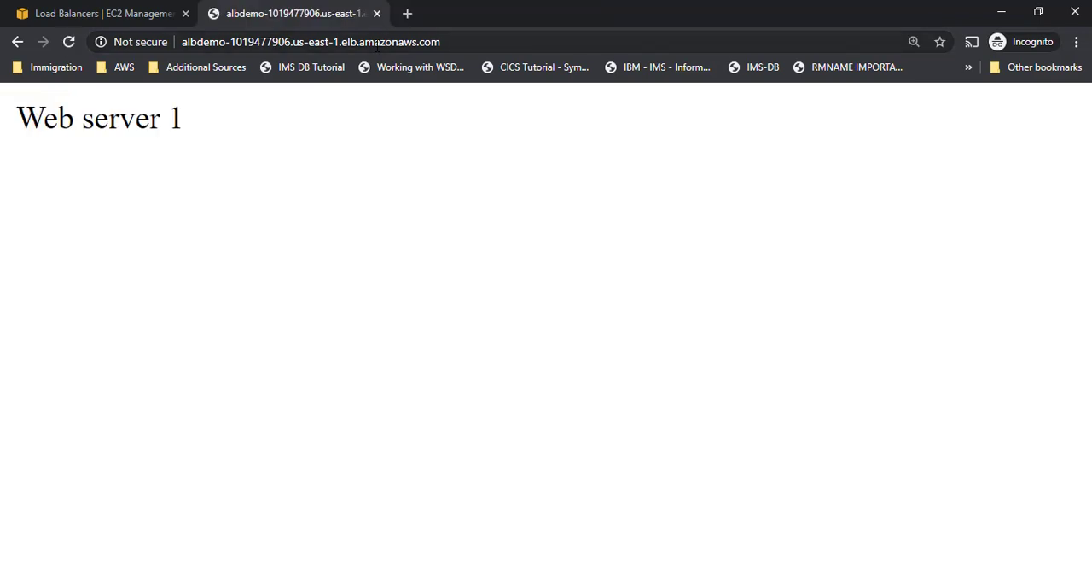
key(F5)
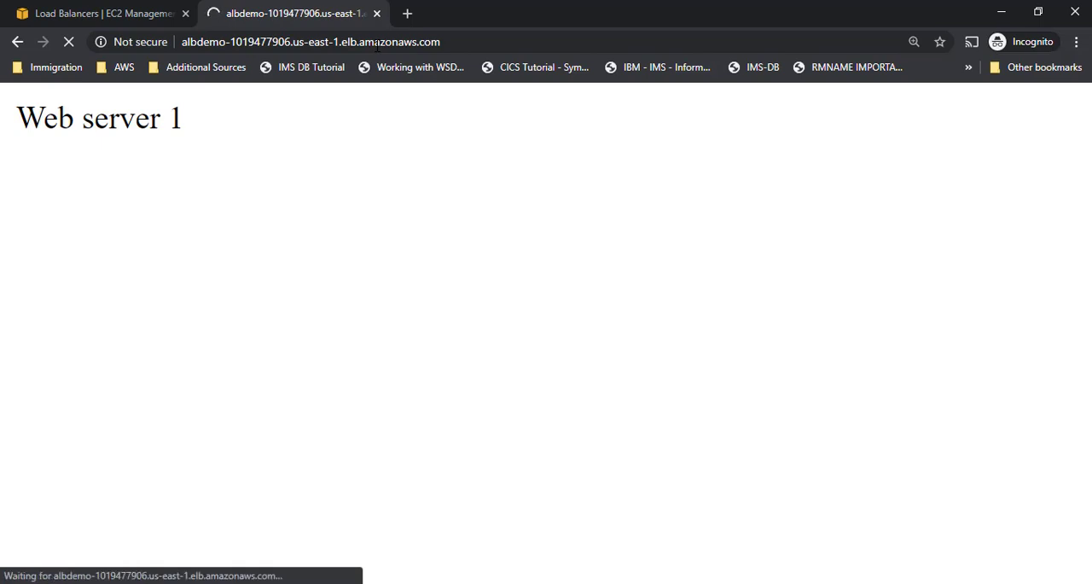
key(F5)
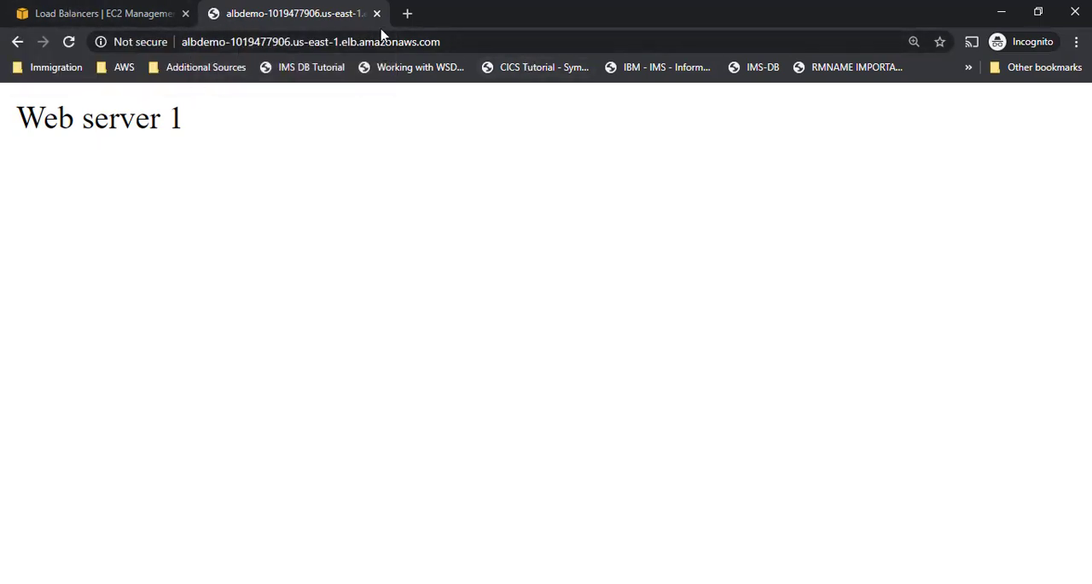
- Test the path rule by loading /image/google.png at the load balancer's DNS name
click(461, 41)
click(466, 41)
text(/)
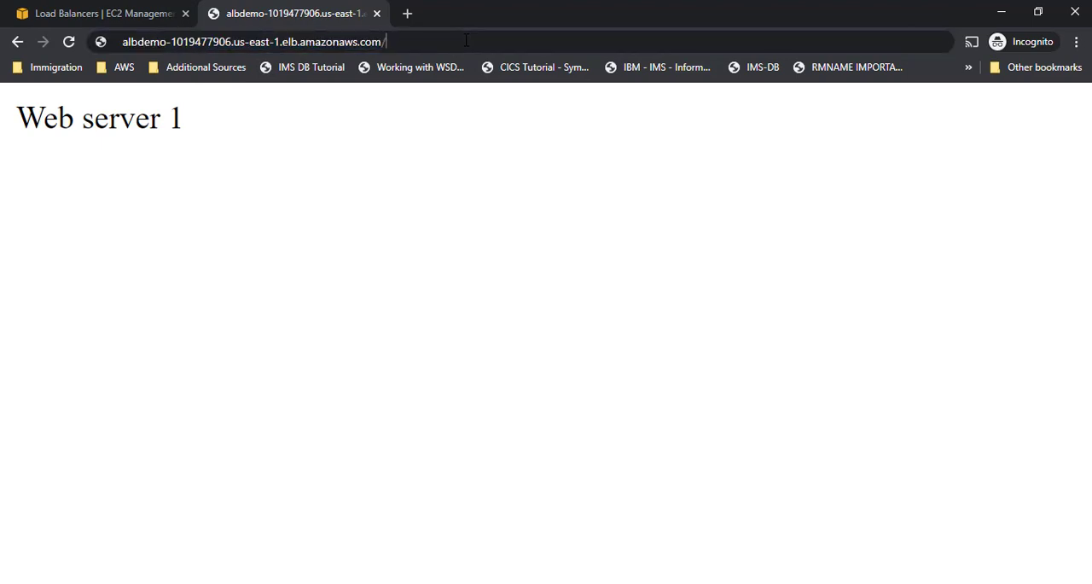
text(image/)
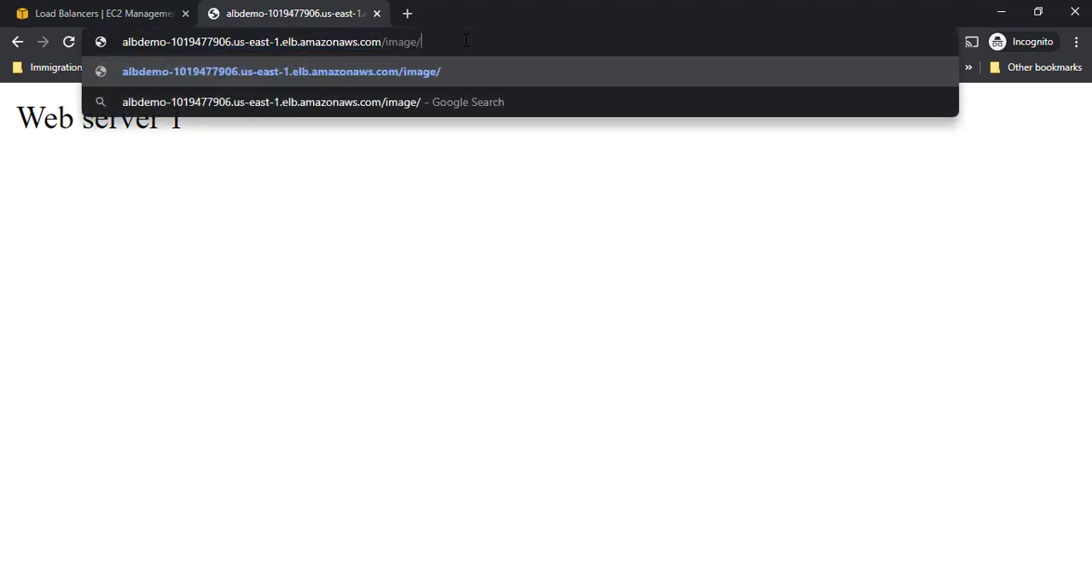
text(googl)
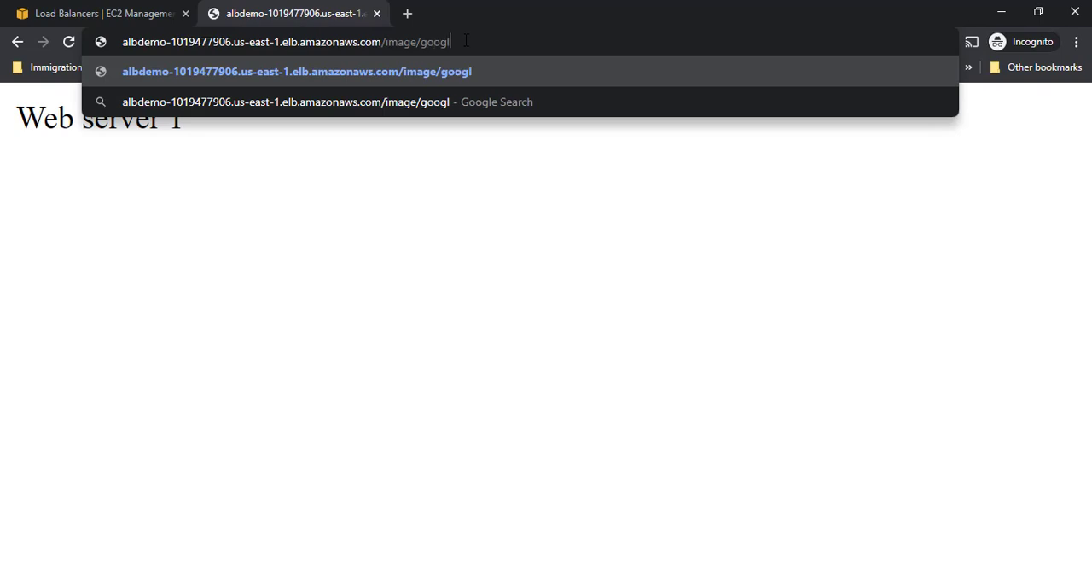
text(e.png)
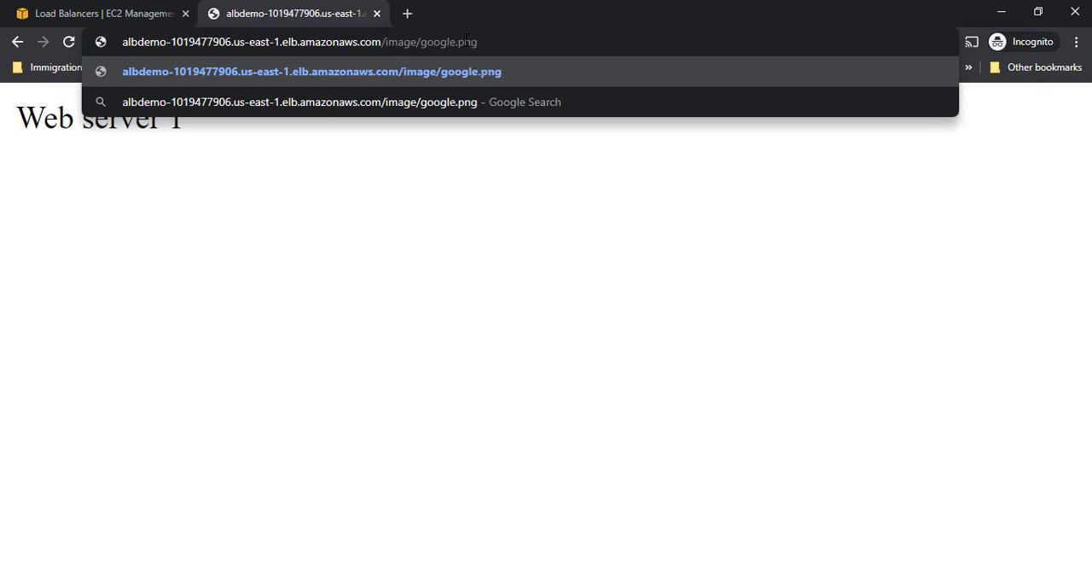
key(Return)
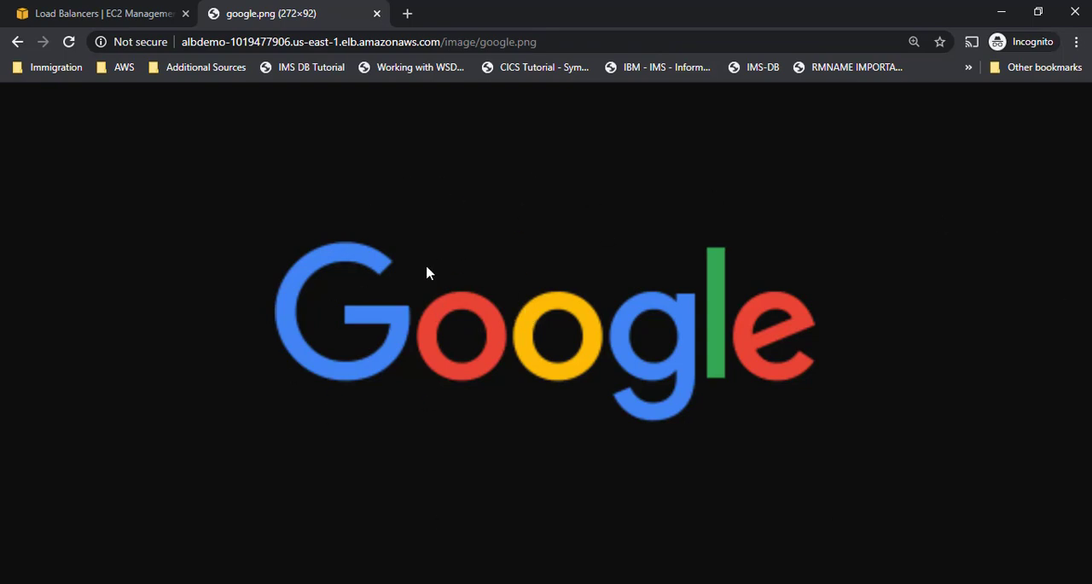
- Shrink and reload the google.png page, and highlight the image/google.png part of its address
key(ctrl+minus)
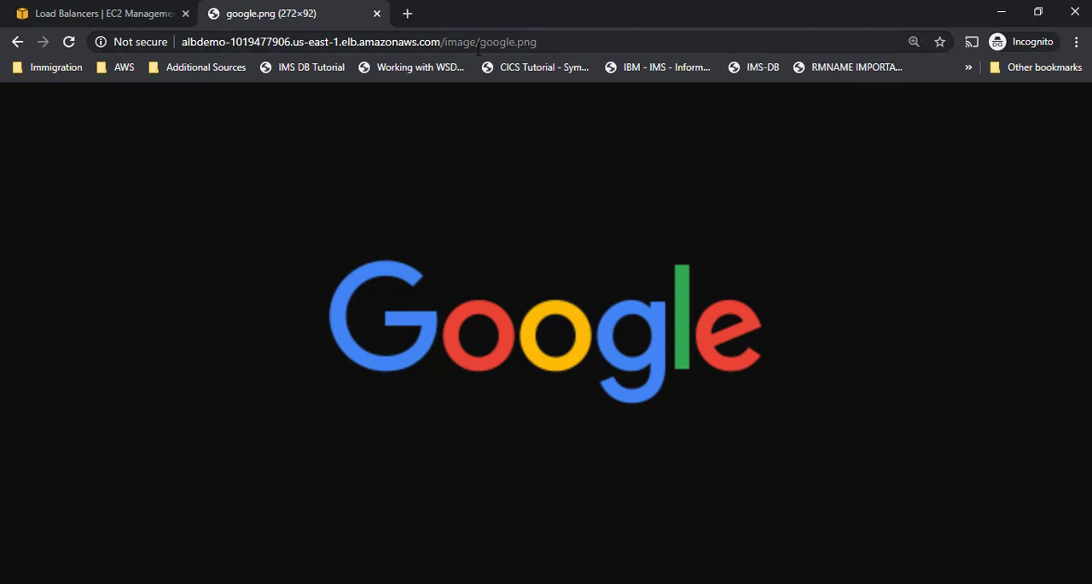
key(F5)
drag(445, 41, 604, 40)
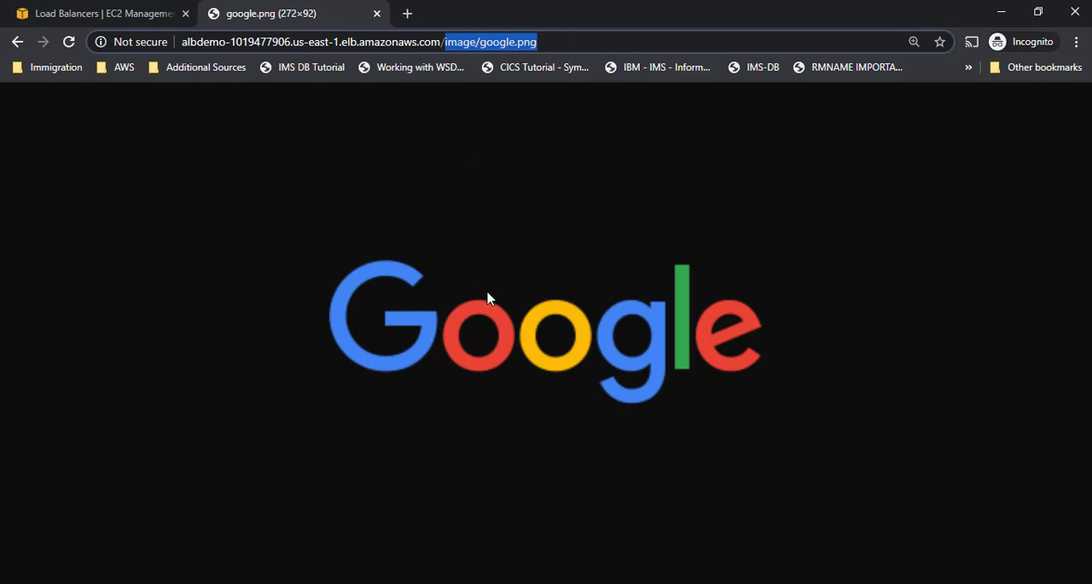
click(562, 248)
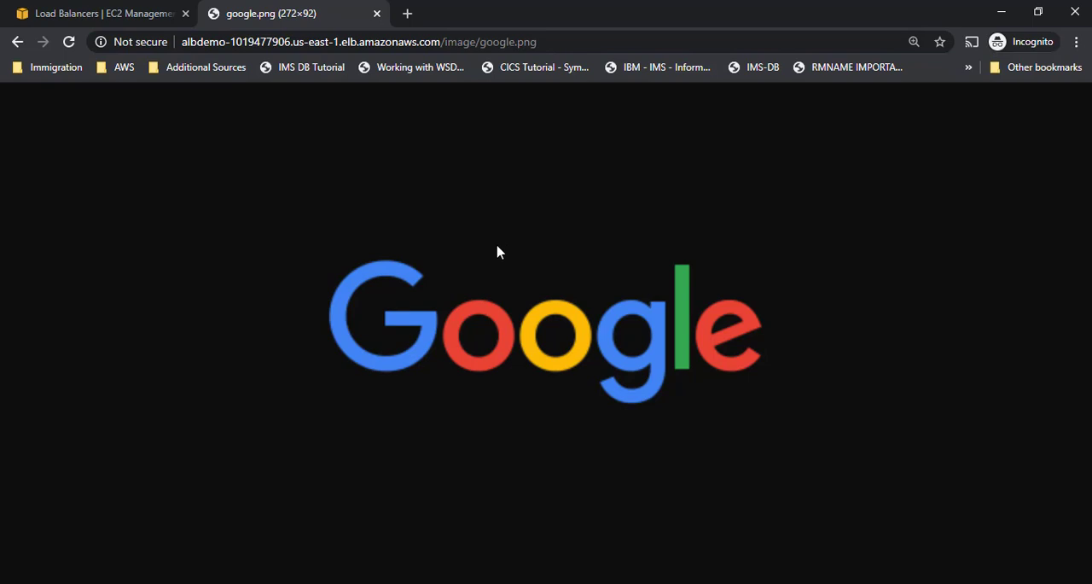
- Return to the EC2 console's load balancer list and delete the ALBDemo load balancer
click(105, 17)
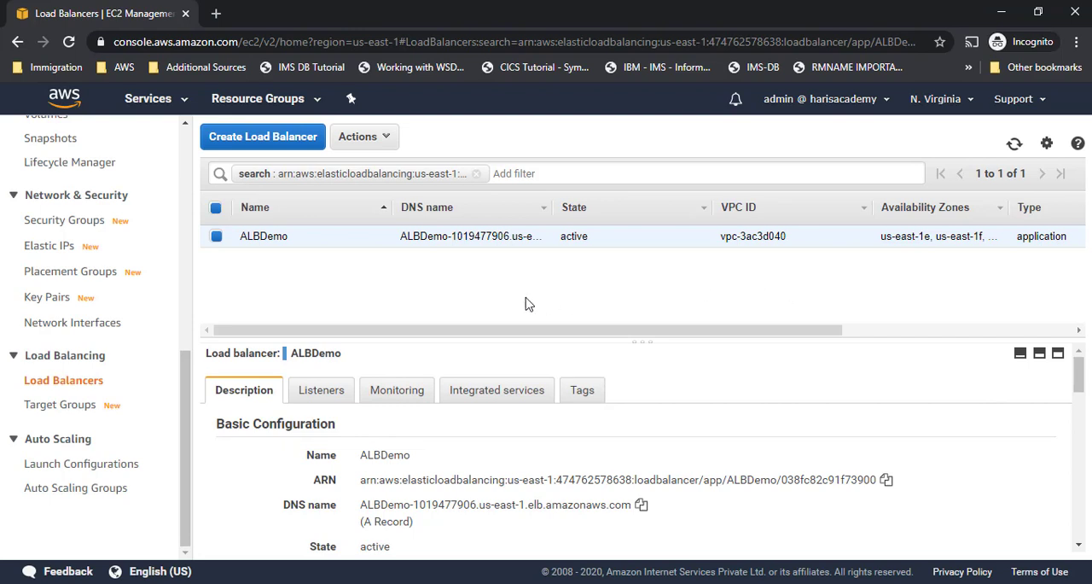
click(362, 141)
click(376, 295)
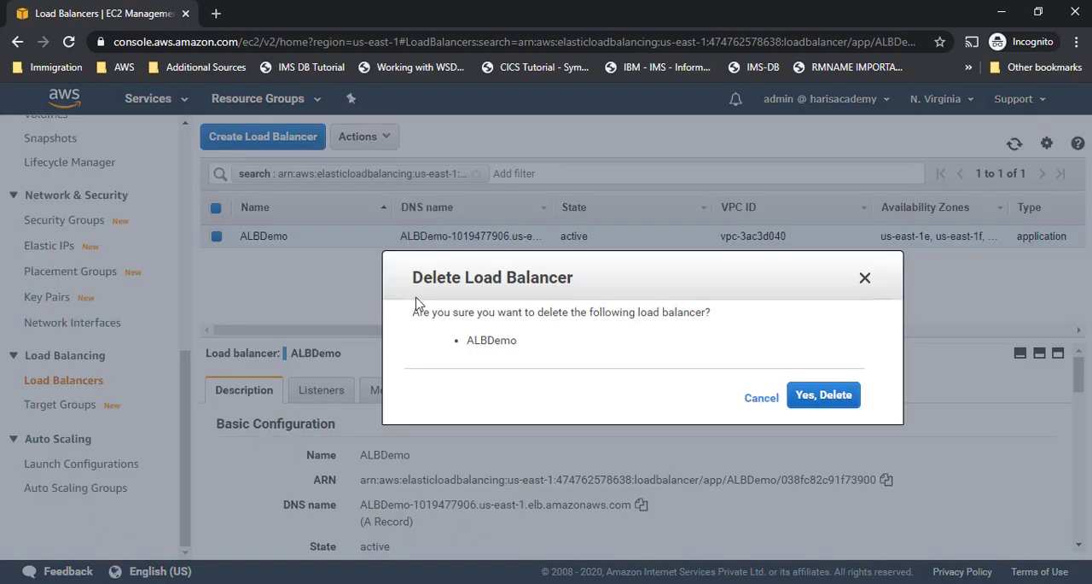
click(838, 401)
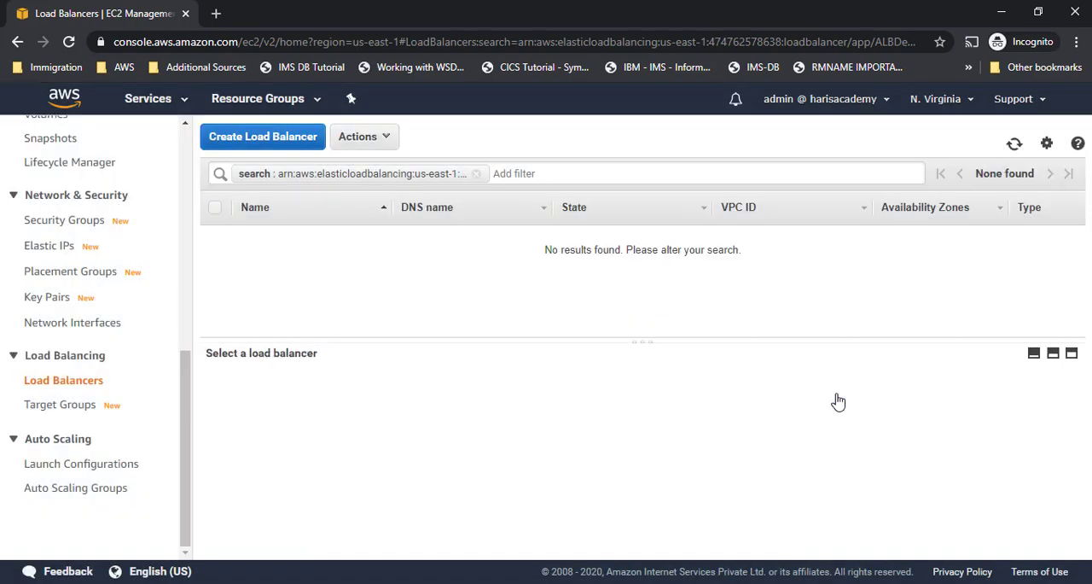
- Open the EC2 target group list and delete target group TG1
scroll(159, 351, up, 6)
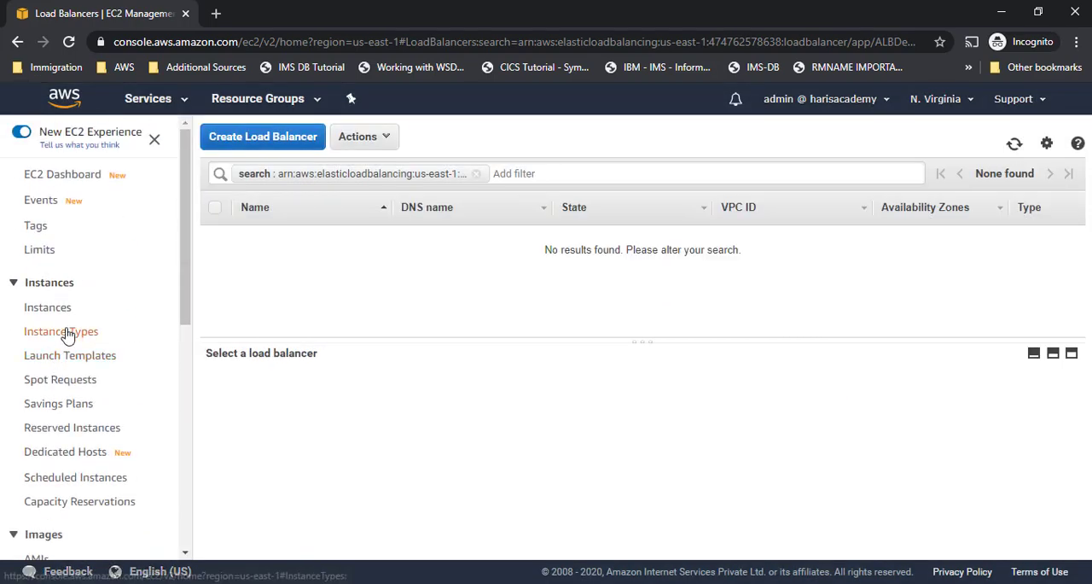
scroll(85, 363, down, 4)
scroll(85, 362, down, 2)
click(60, 404)
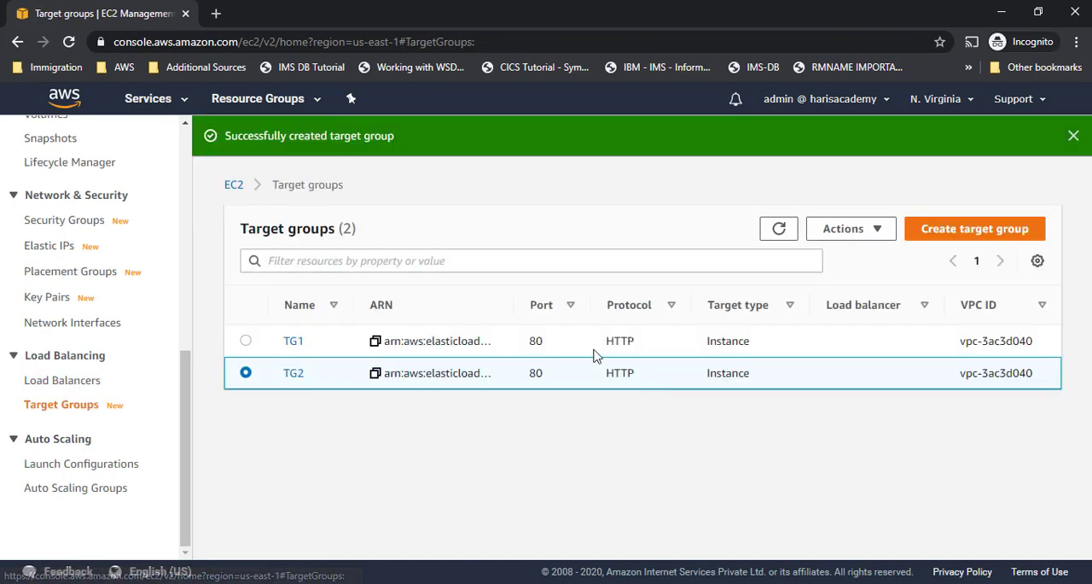
click(247, 341)
click(962, 228)
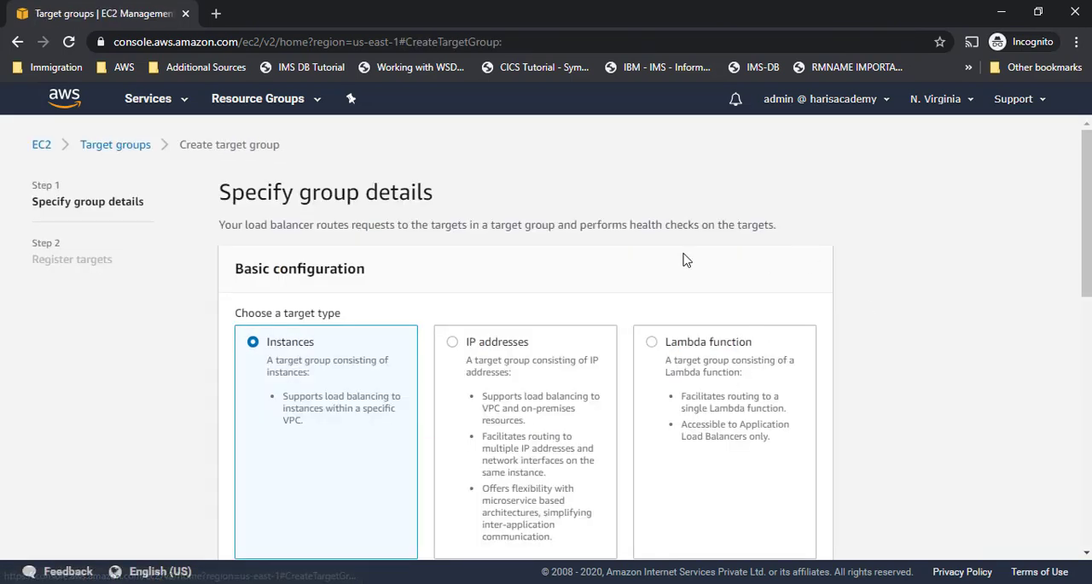
click(18, 43)
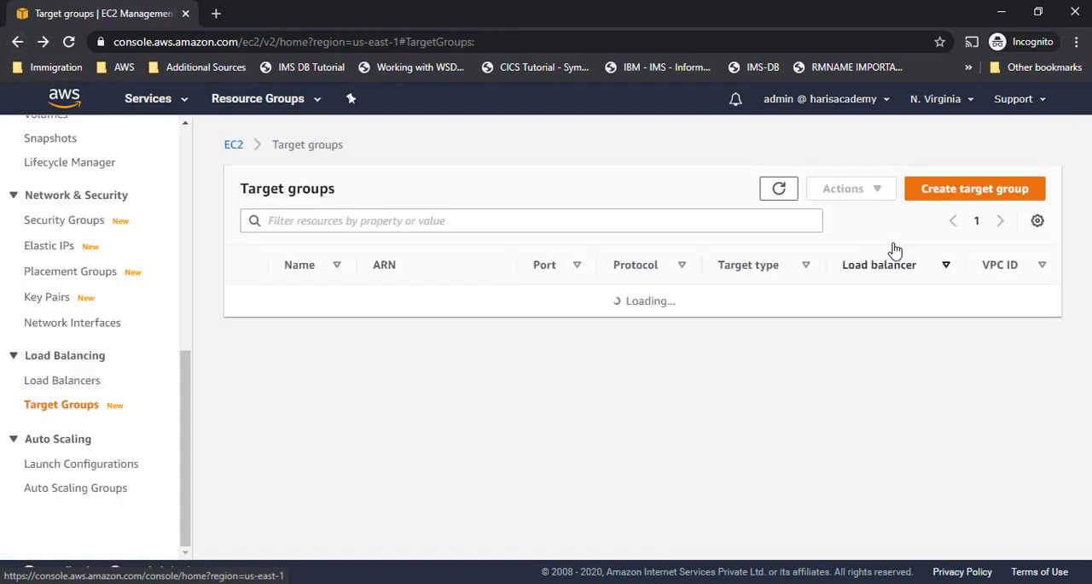
click(870, 189)
click(853, 220)
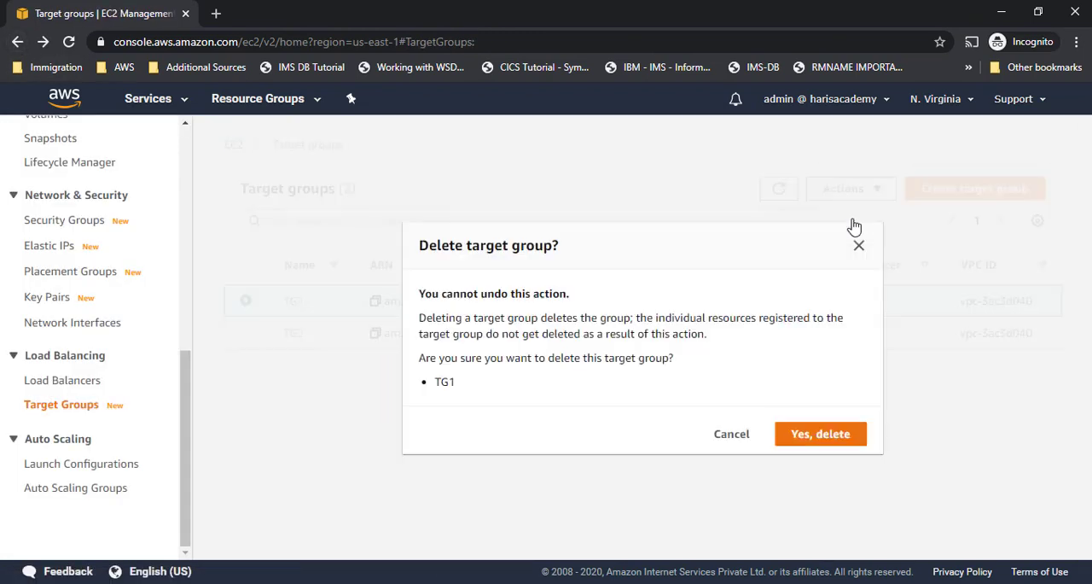
click(815, 437)
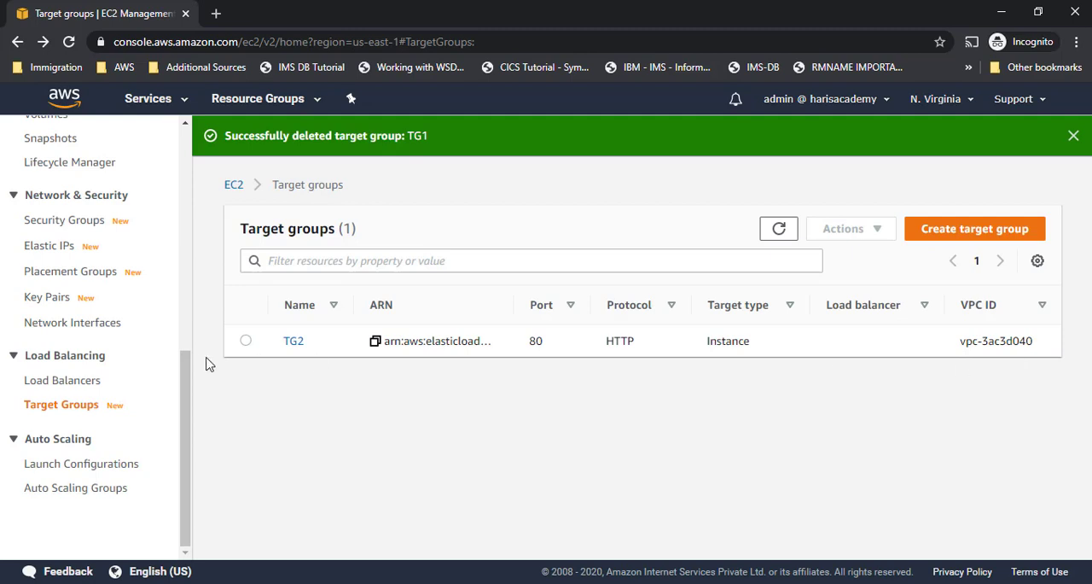
- Delete the remaining target group TG2 and confirm the deletion
click(246, 340)
click(888, 232)
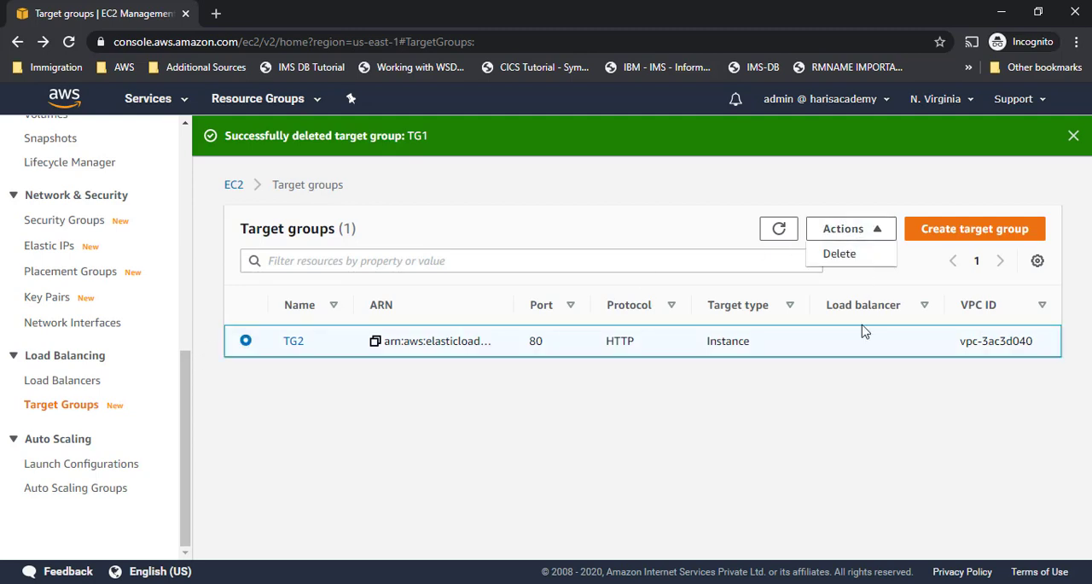
click(861, 256)
click(826, 435)
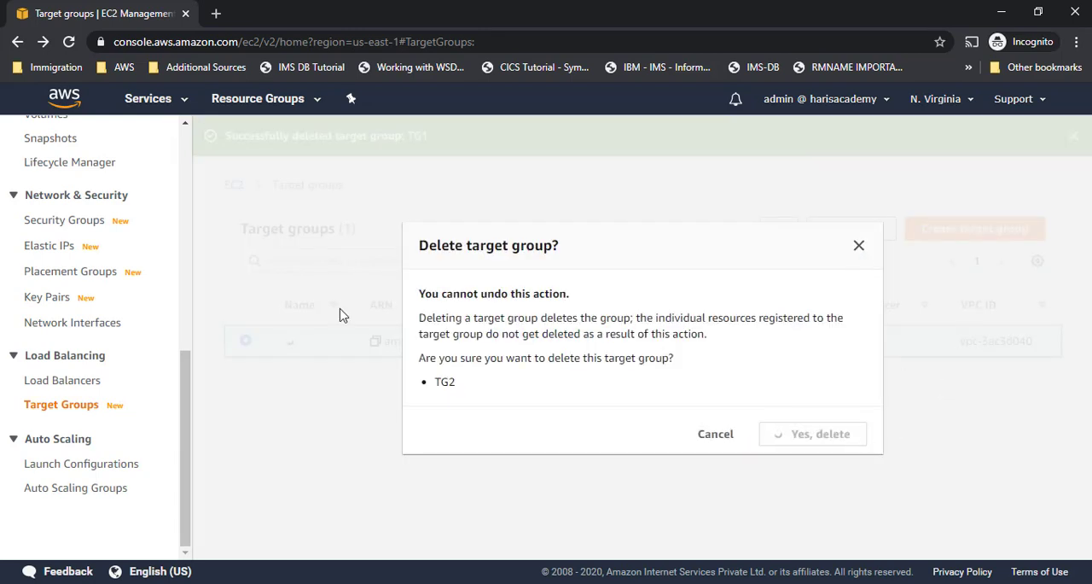
- Open the EC2 instance list and terminate both the Web Server 1 and Web Server 2 instances
scroll(127, 373, up, 10)
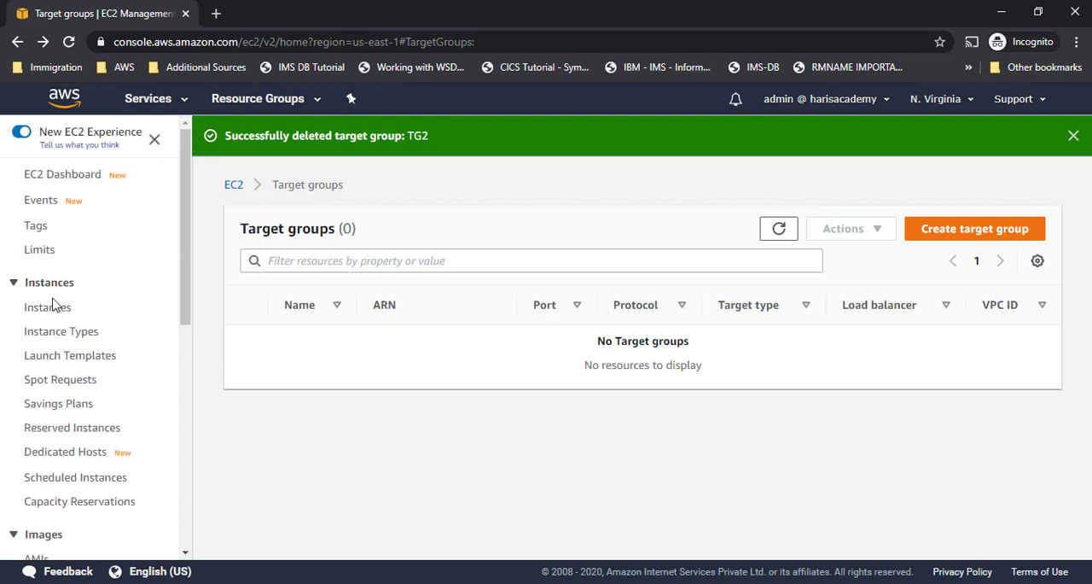
click(48, 308)
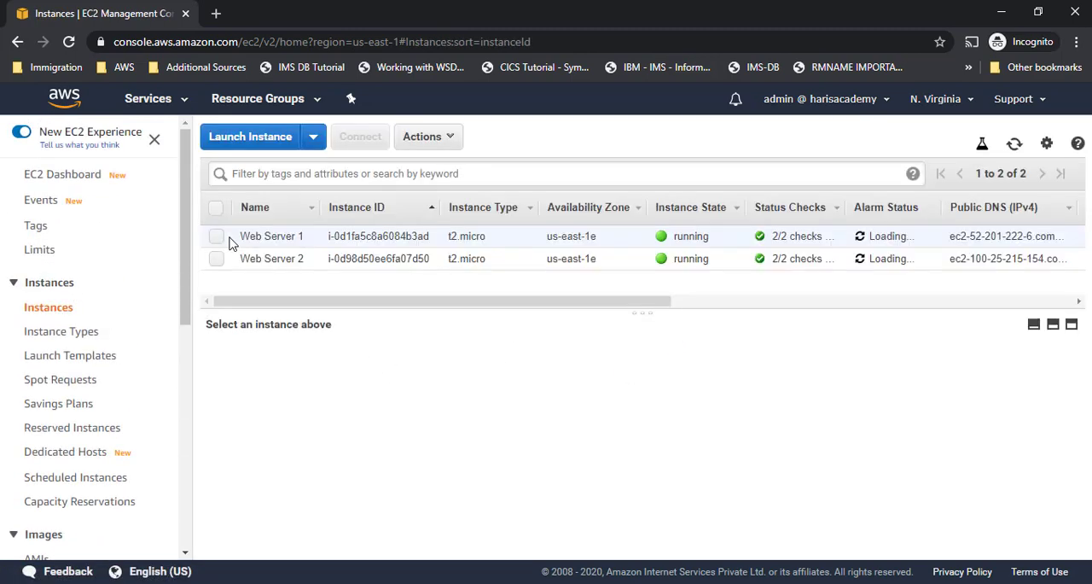
click(217, 209)
click(431, 139)
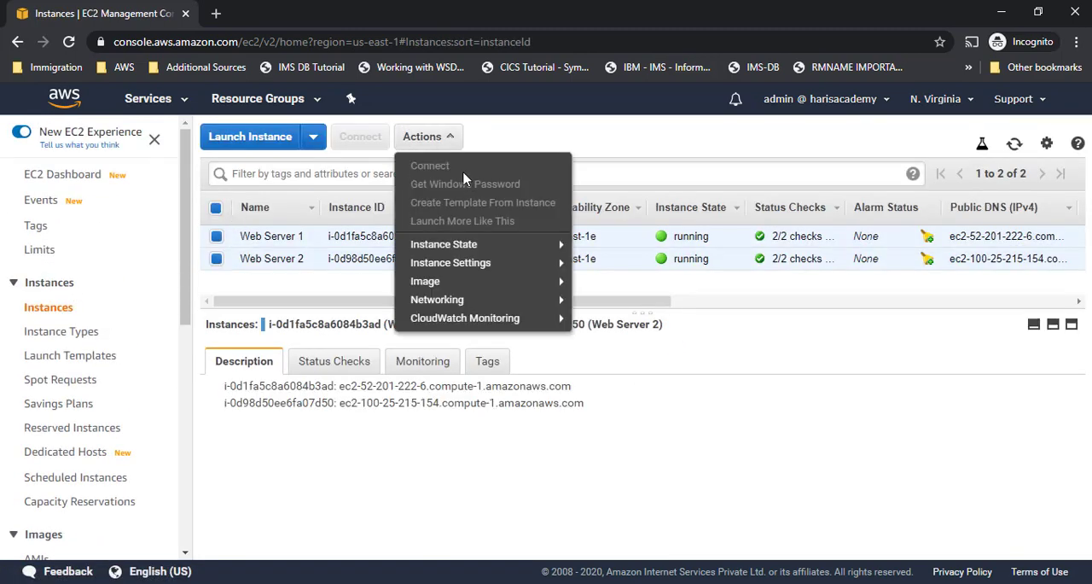
mouse_move(497, 248)
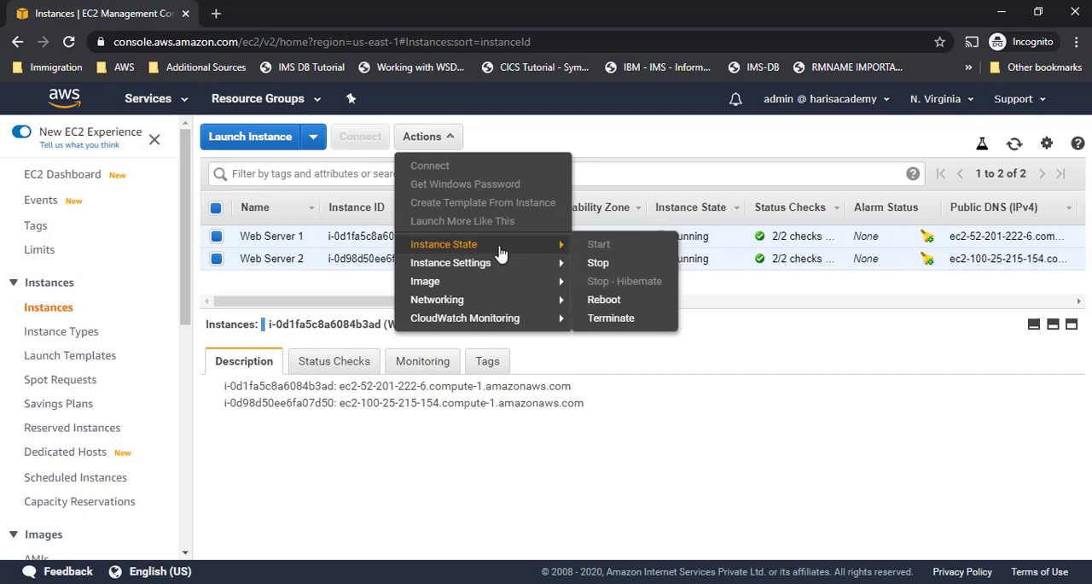
click(604, 319)
click(890, 460)
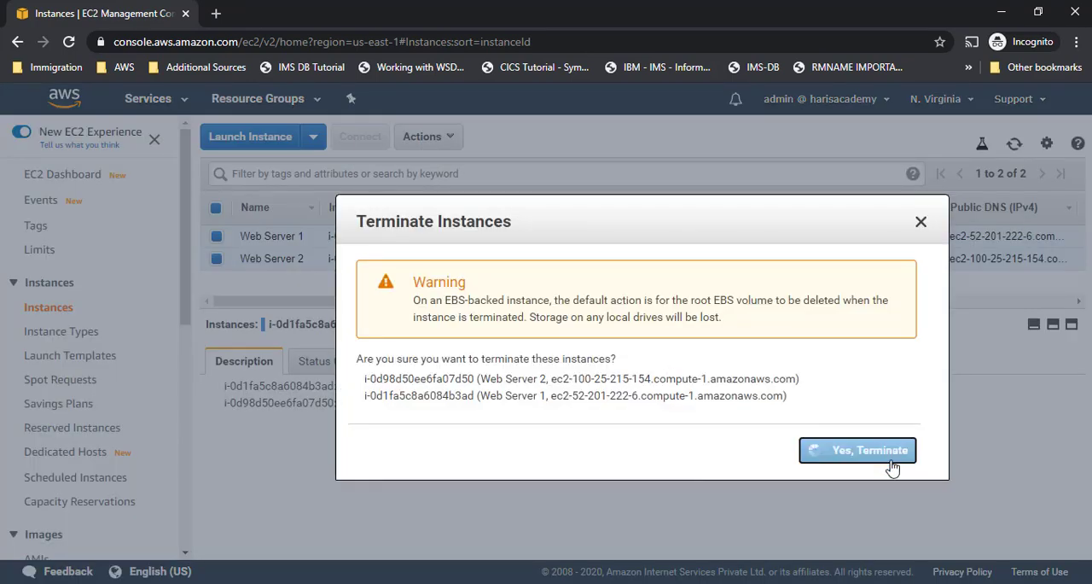